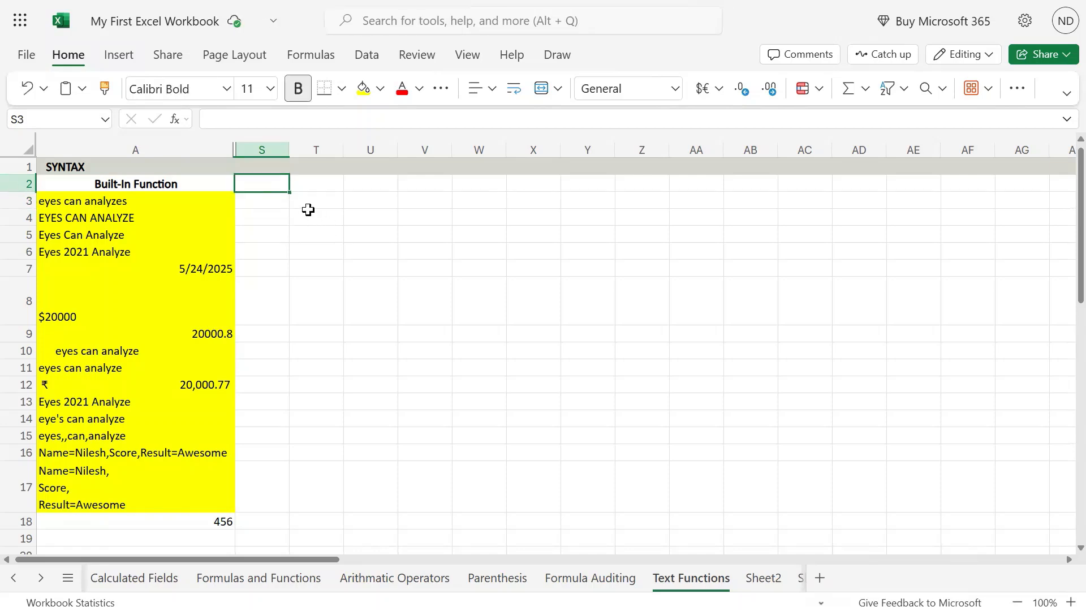
Step: Enter the column heading TEXTBEFORE in cell S2
text(TEXTBEO)
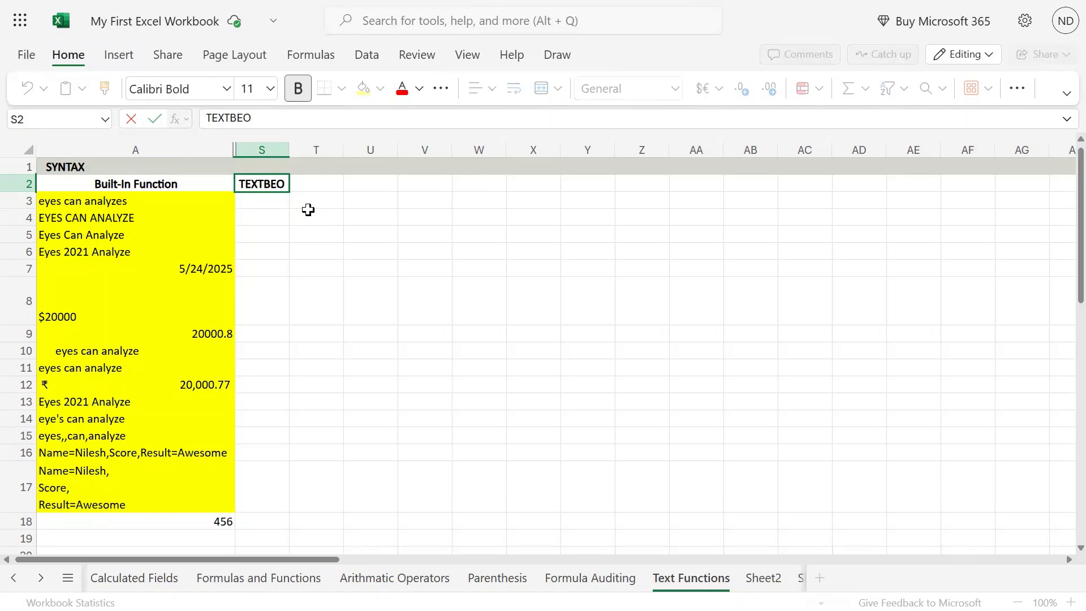
key(ctrl+Return)
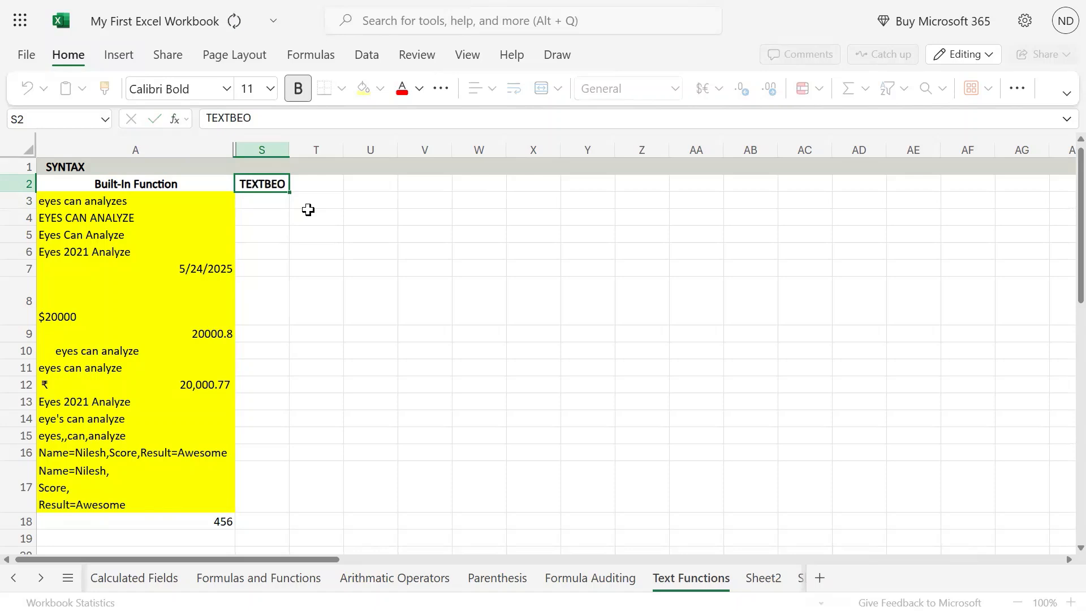
text(FORE)
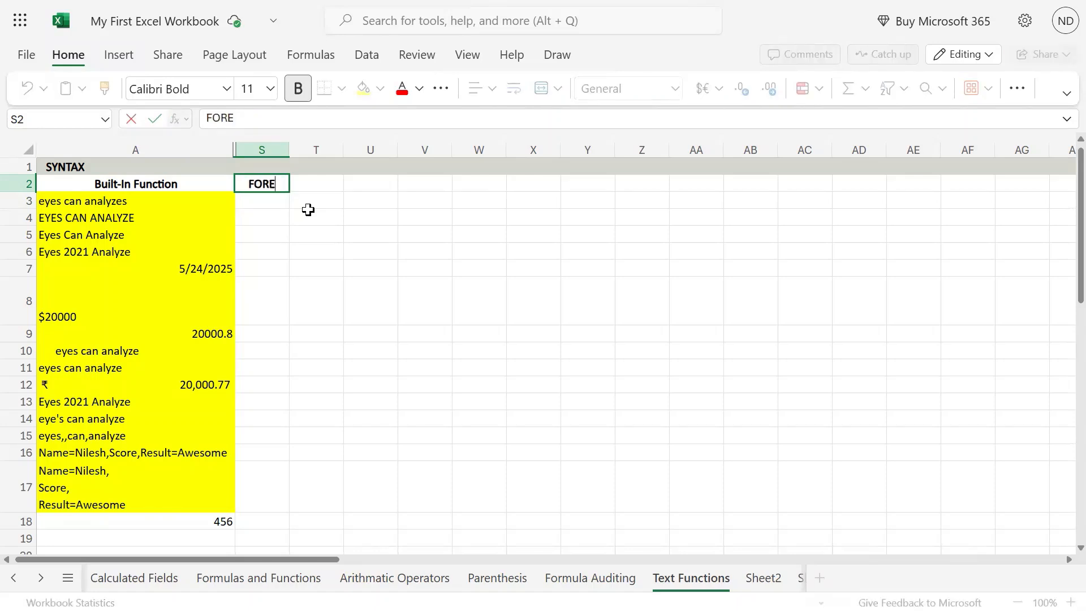
key(Return)
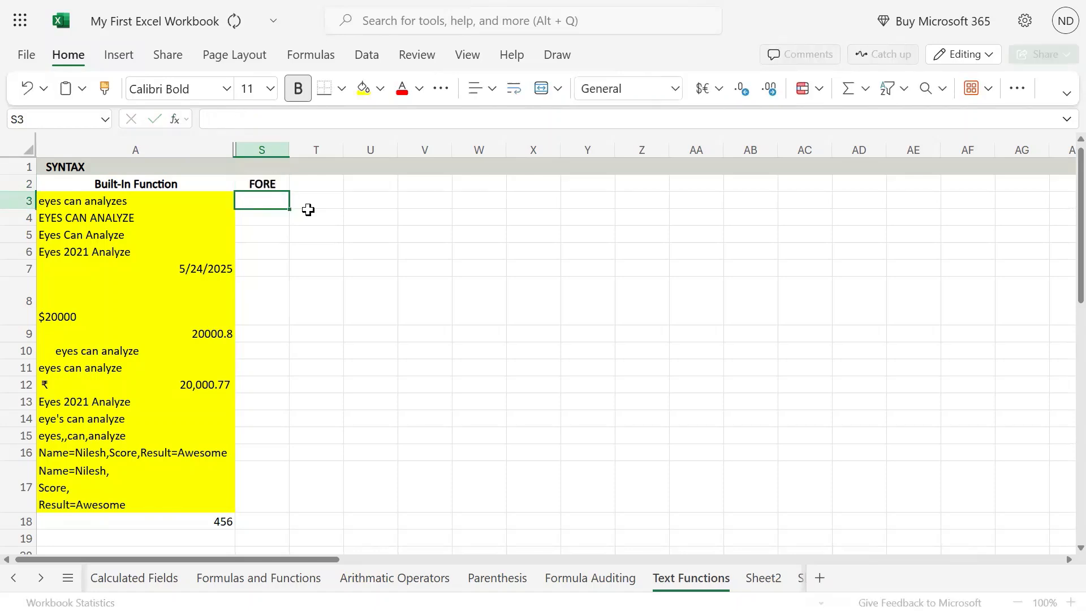
key(Up)
key(F2)
key(Left)
key(Left)
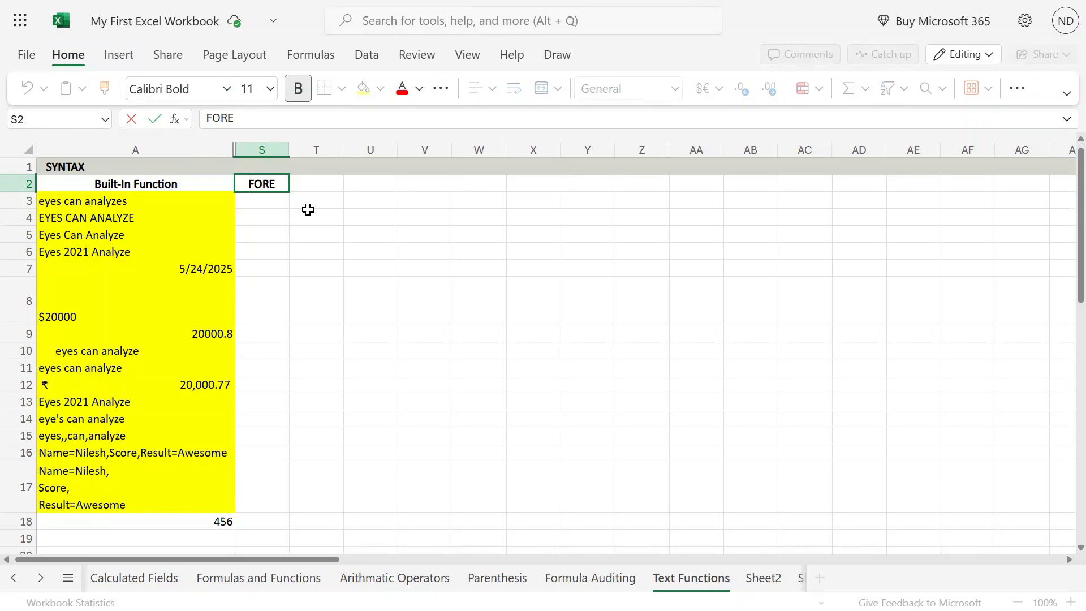
key(Home)
text(TEXT)
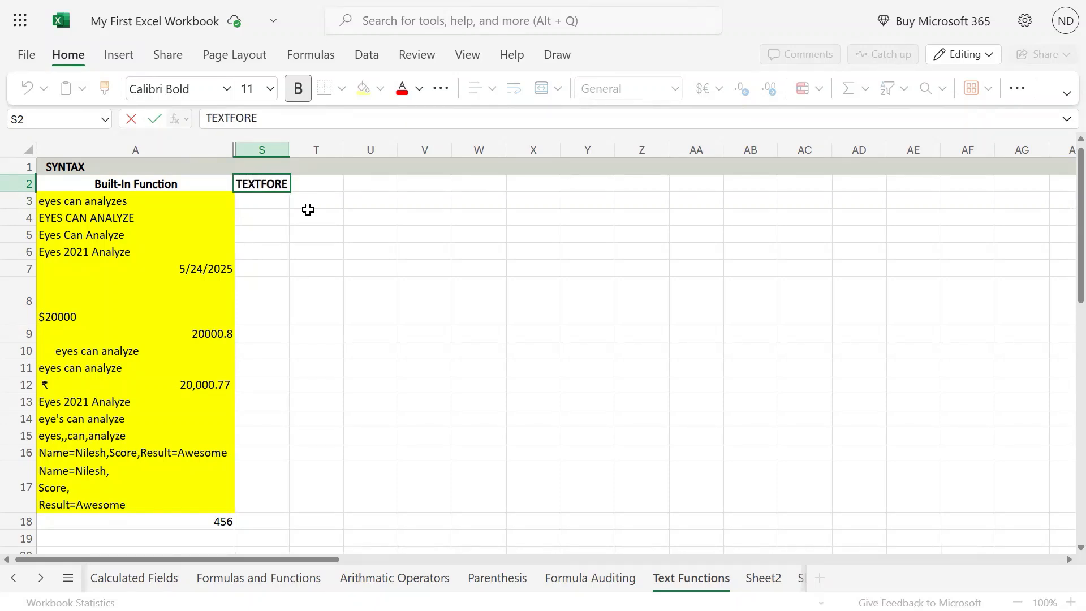
text(BE)
key(Return)
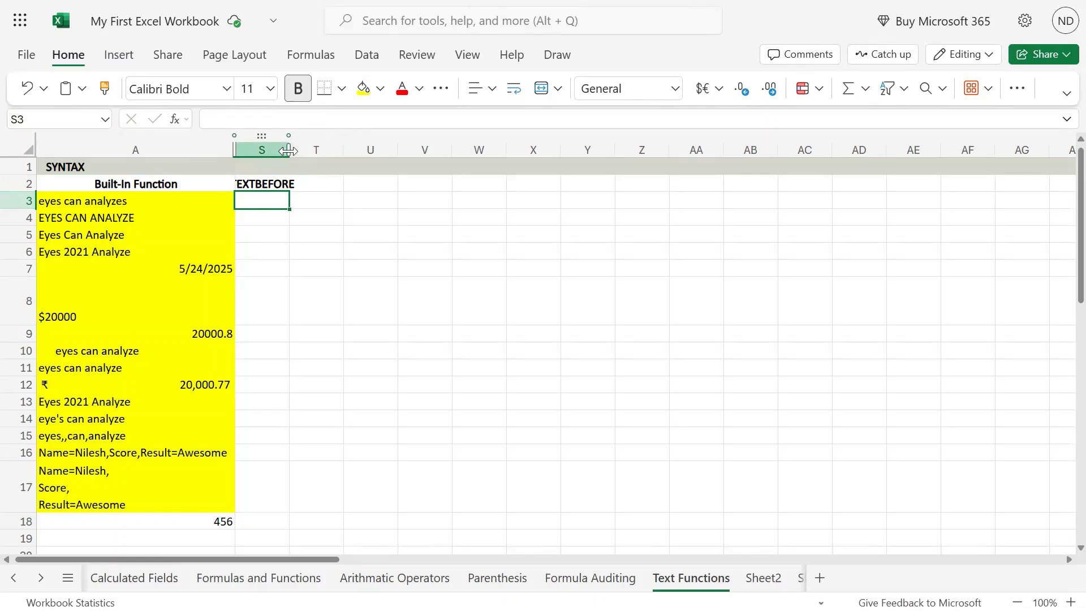
Step: Widen column S to roughly three times its width so the whole heading fits, and select cell S3
drag(288, 150, 396, 150)
click(417, 199)
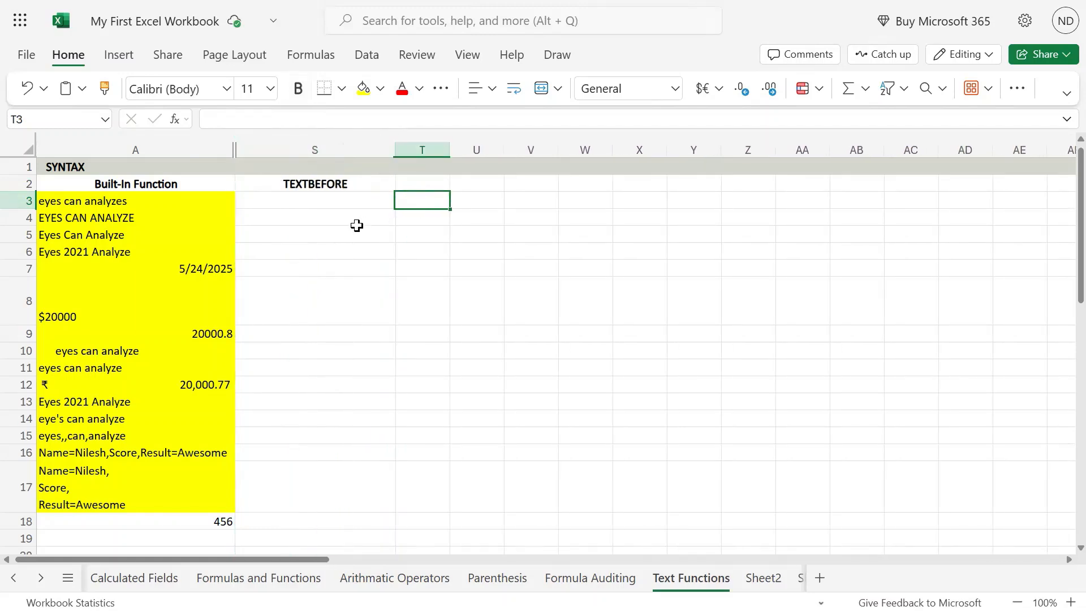
click(332, 203)
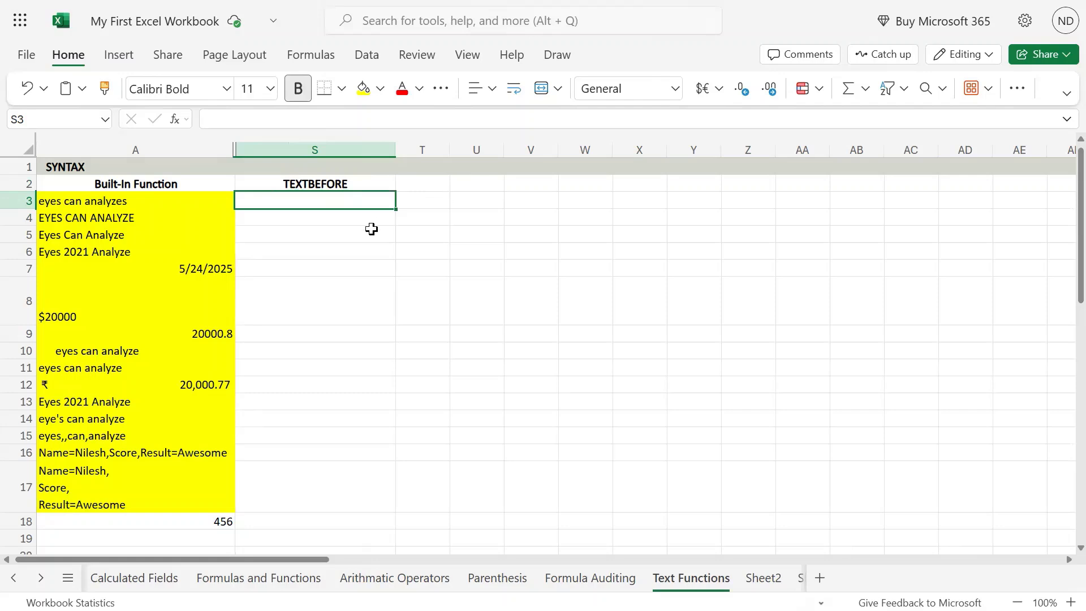
Step: Enter the function name TEXTBEFORE in cell S1 of the SYNTAX row, correcting its spelling
click(338, 171)
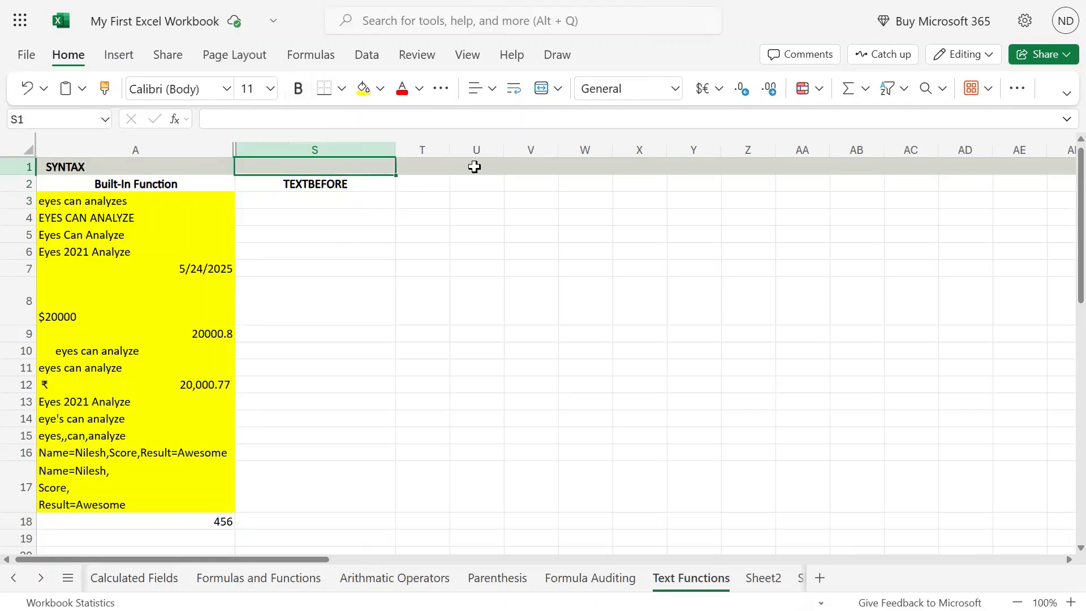
text(TEXTBEFIR)
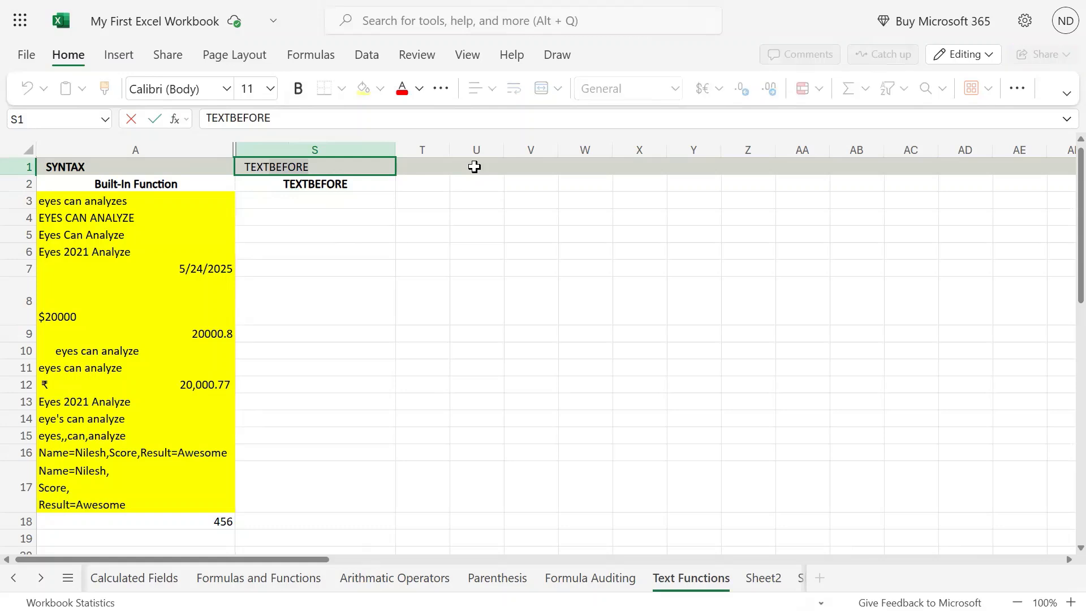
text(E)
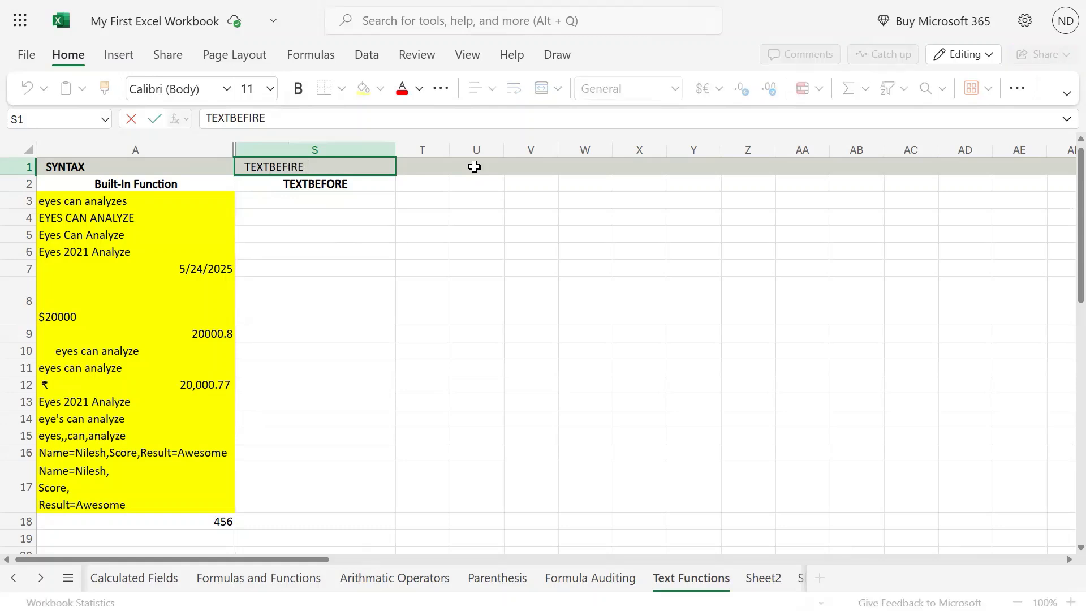
key(ctrl+Return)
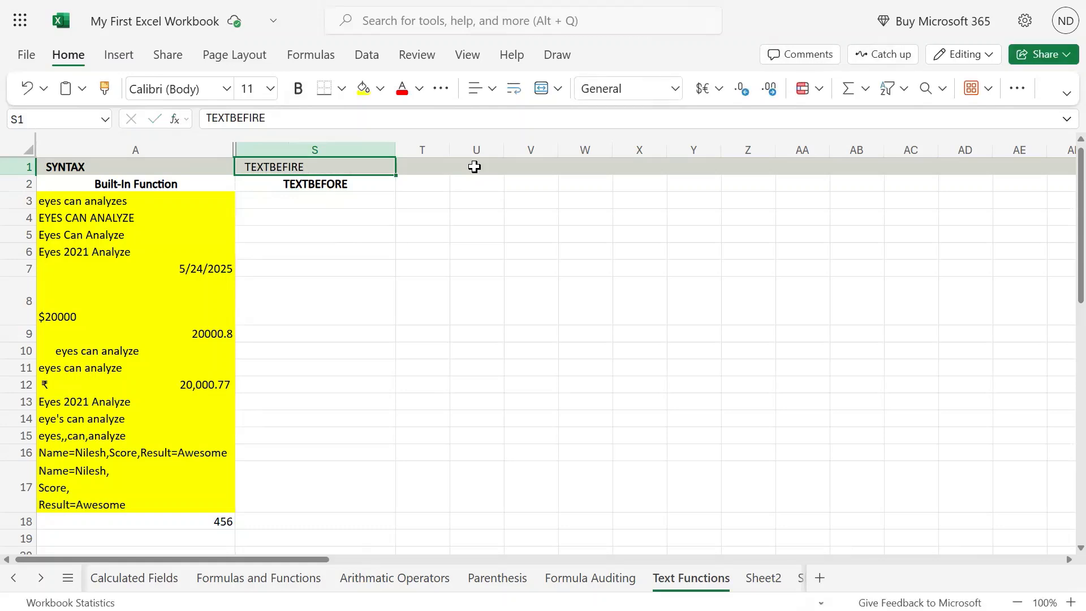
double_click(321, 167)
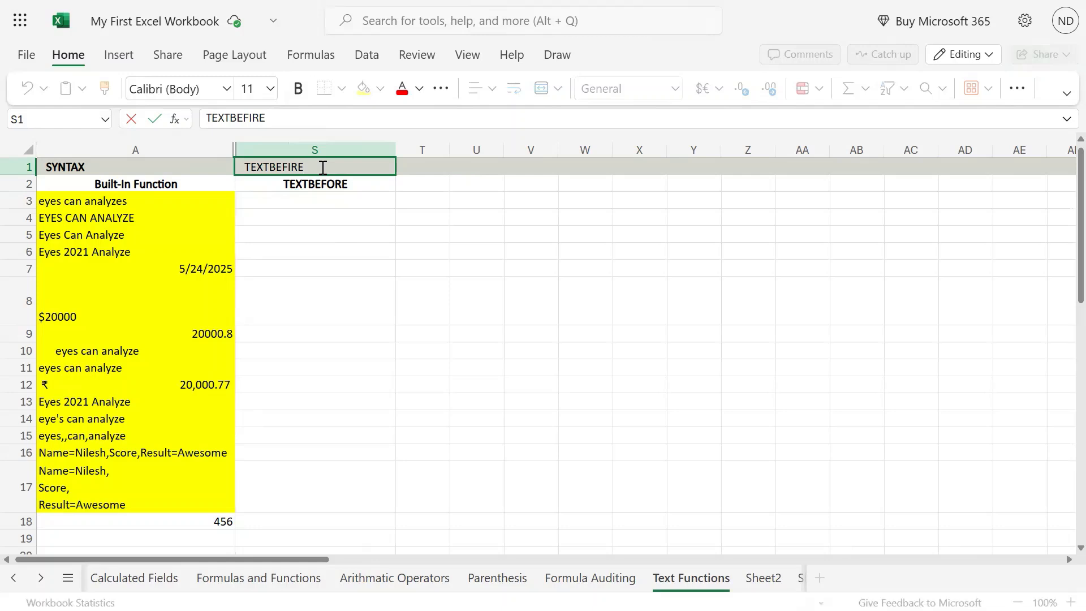
key(Left)
key(Left)
key(BackSpace)
text(O)
key(Right)
Step: Extend the syntax text in S1 with an opening parenthesis and the arguments text, delimiter,[instance_num]
text(()
text(te)
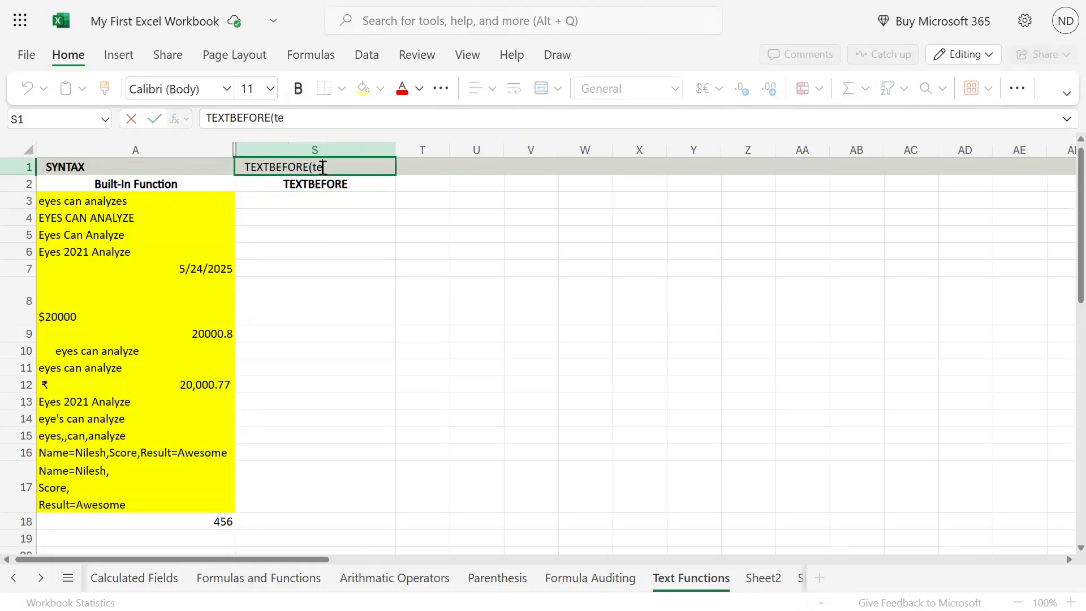
text(xt, delimiter)
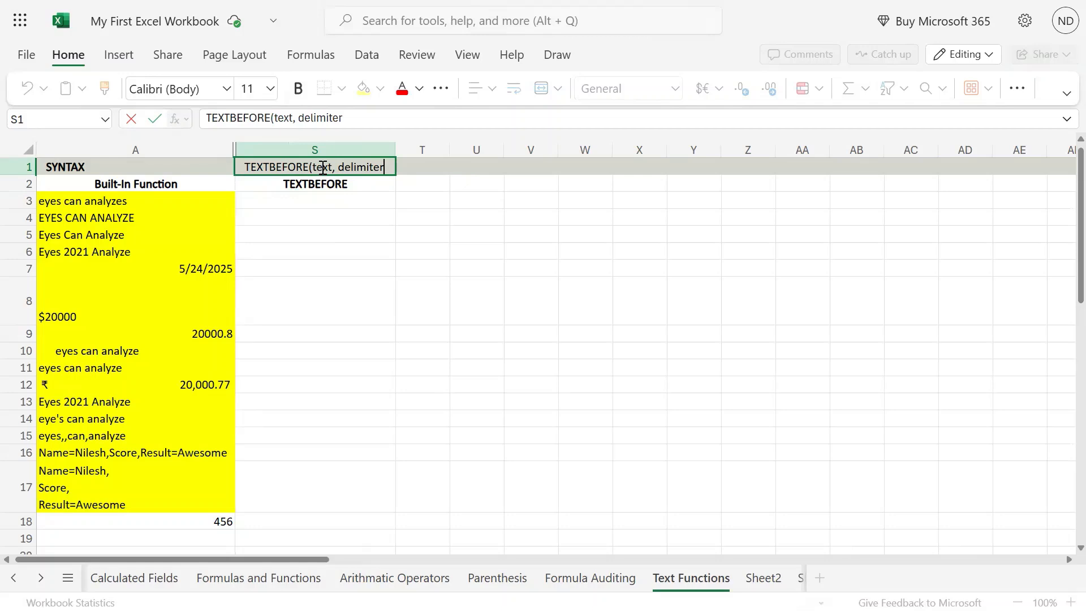
text(,)
text([instance)
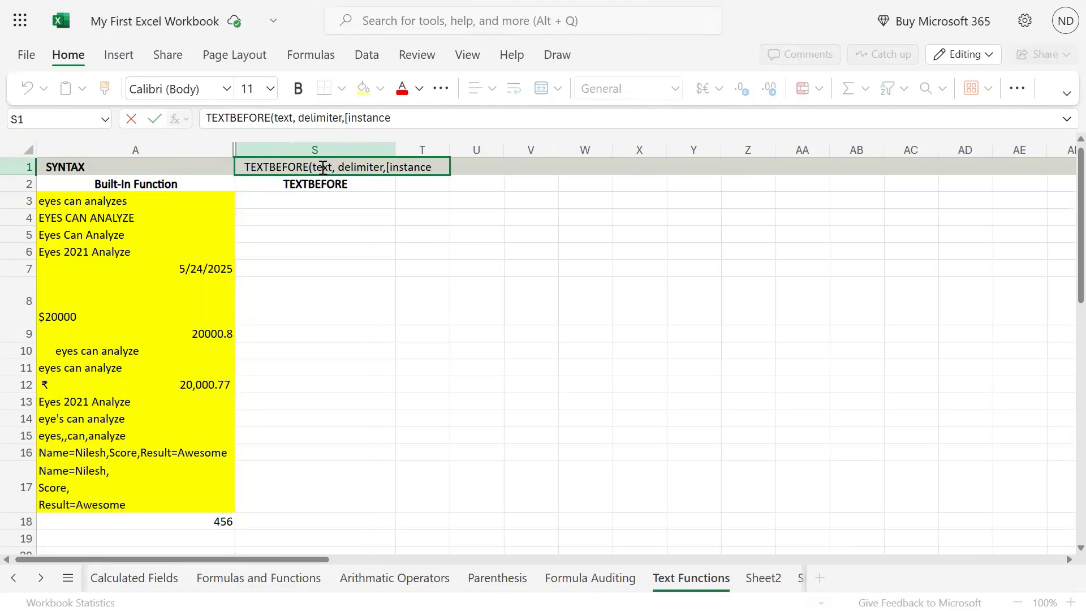
text(_num],[)
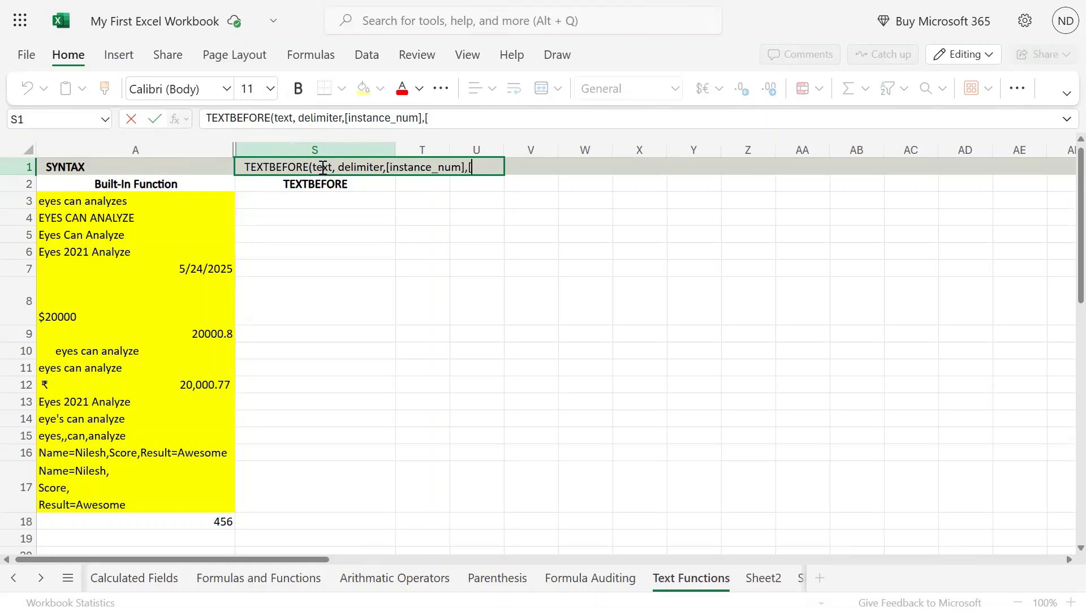
Step: Complete the syntax text in S1 with the optional arguments [match_mode],[match_end],[if_not_found] and the closing parenthesis
text(match_mode)
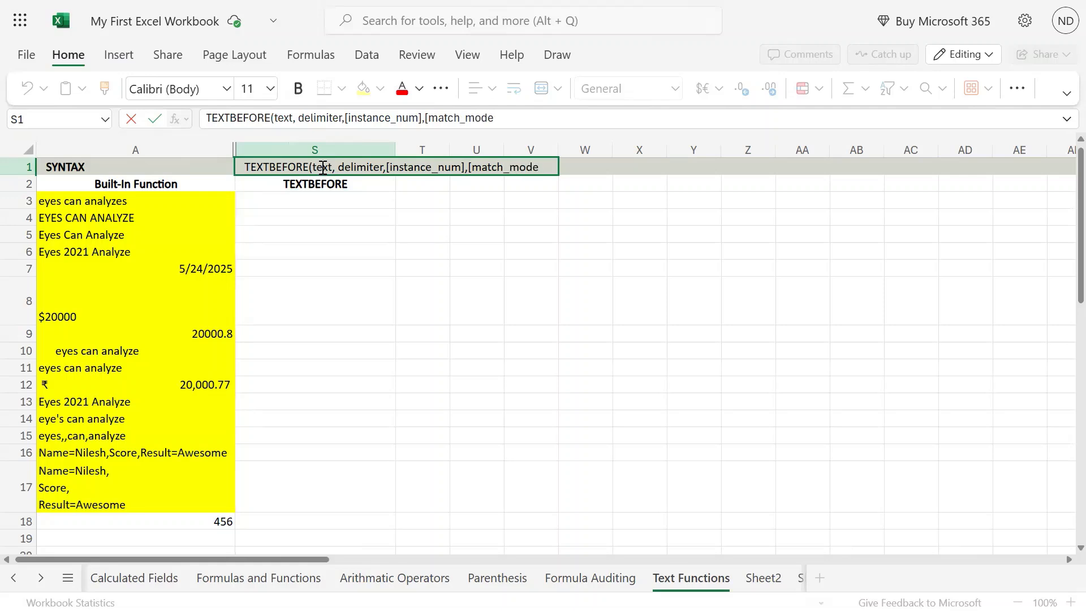
text(],)
text([match)
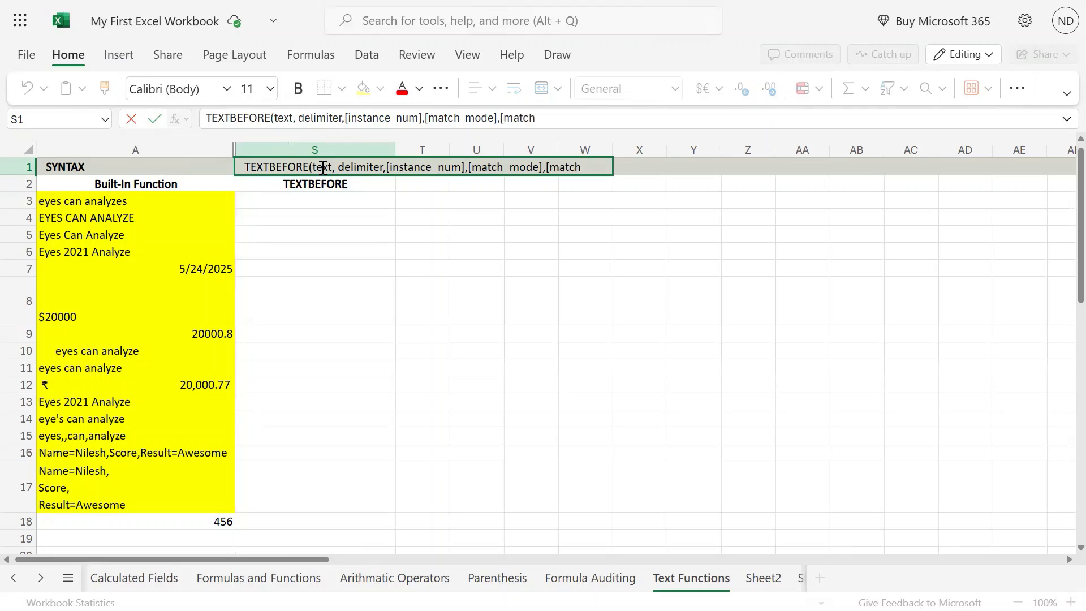
text(_end])
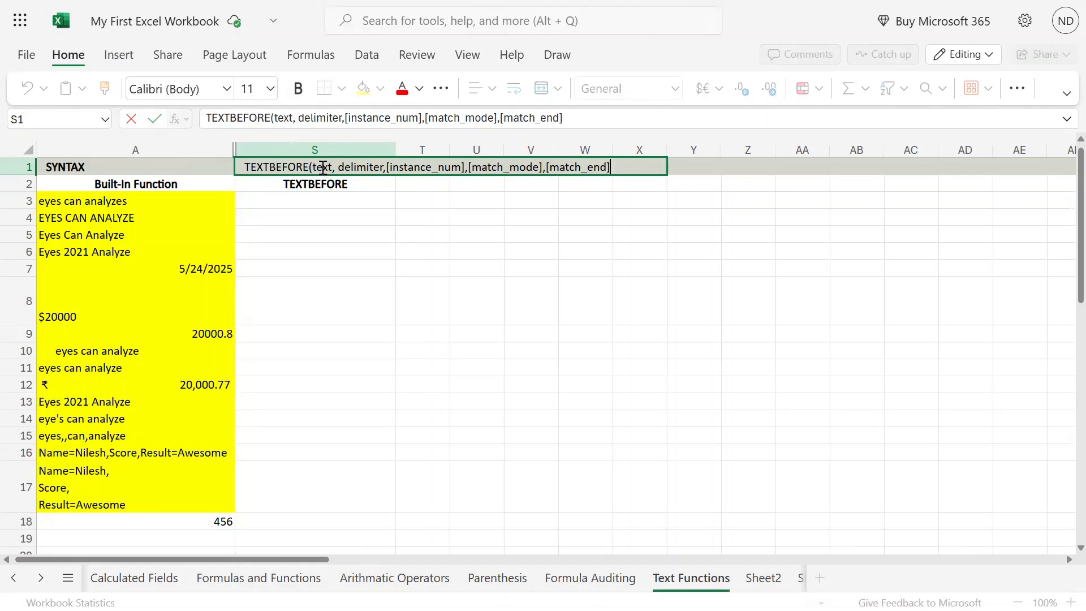
text(,)
text([if_not_found)
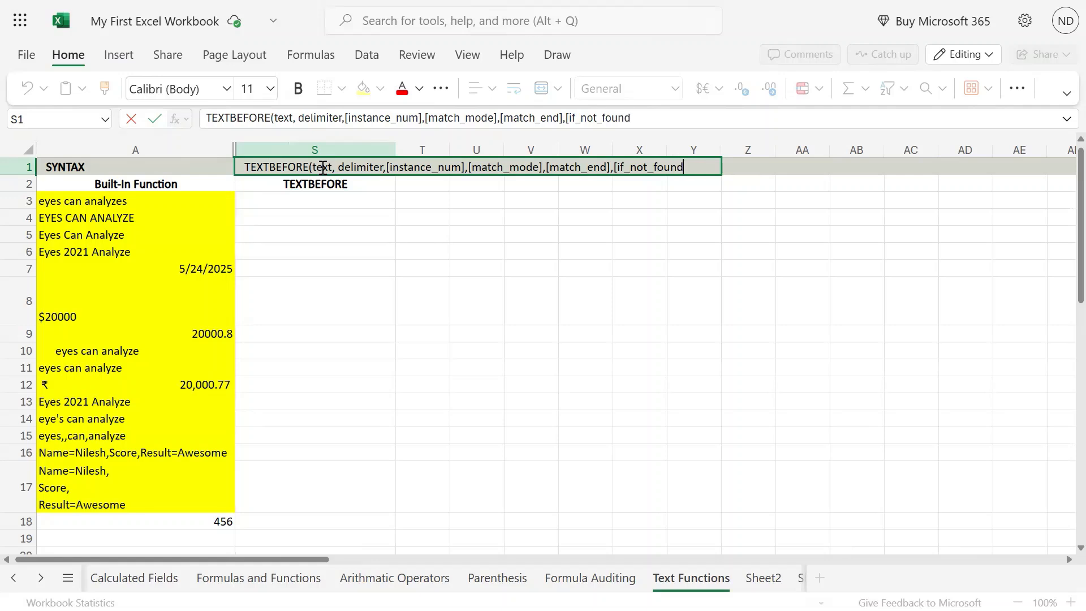
text(]))
key(Return)
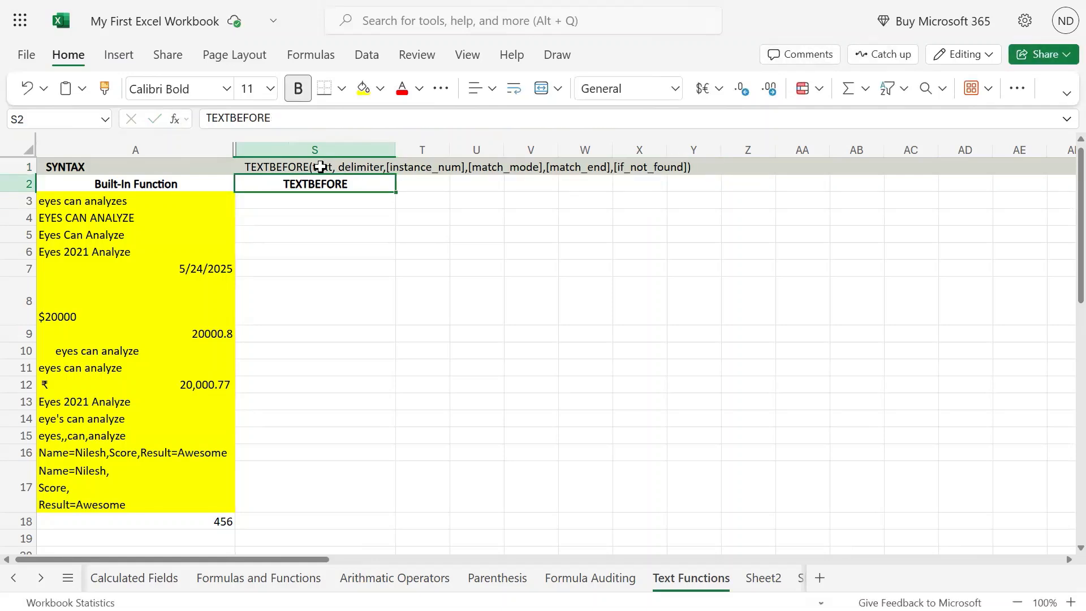
click(321, 167)
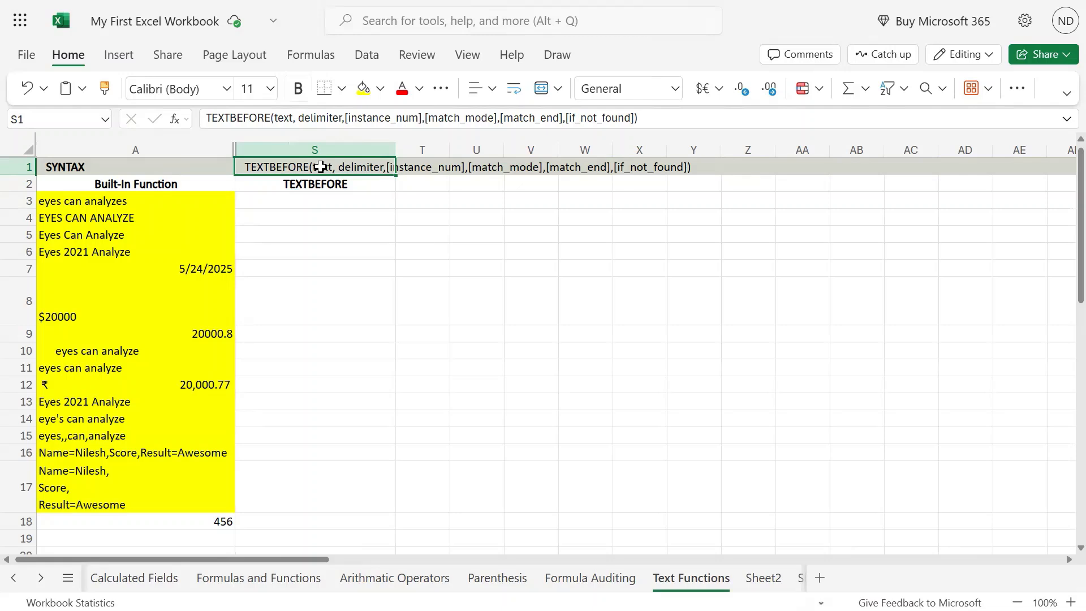
Step: Enter the formula =TEXTBEFORE(A3," ") in cell S3 to extract the text before the first space
key(Down)
key(Down)
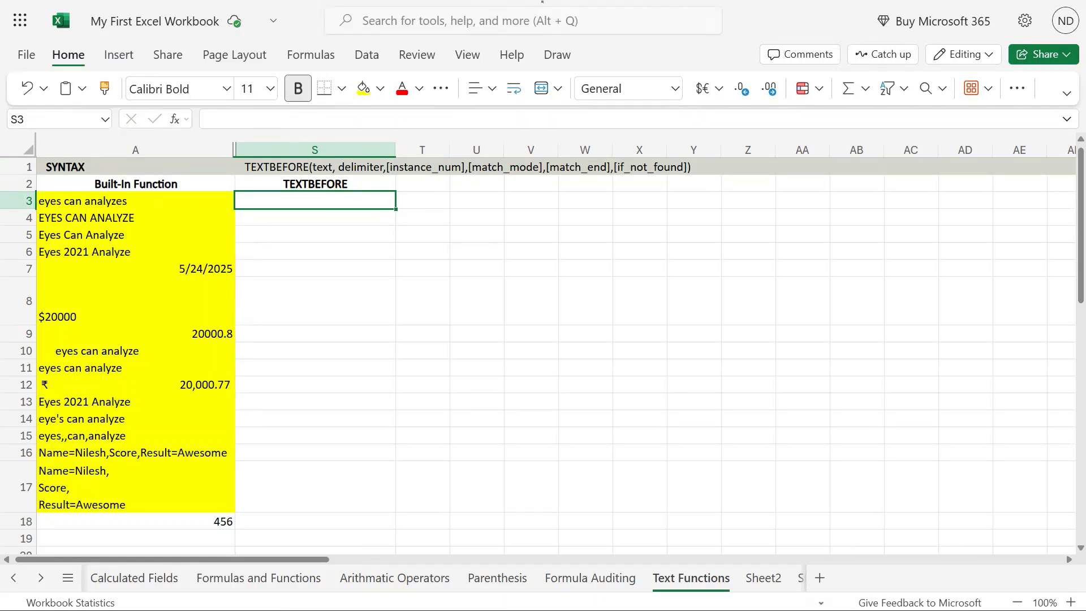
key(F2)
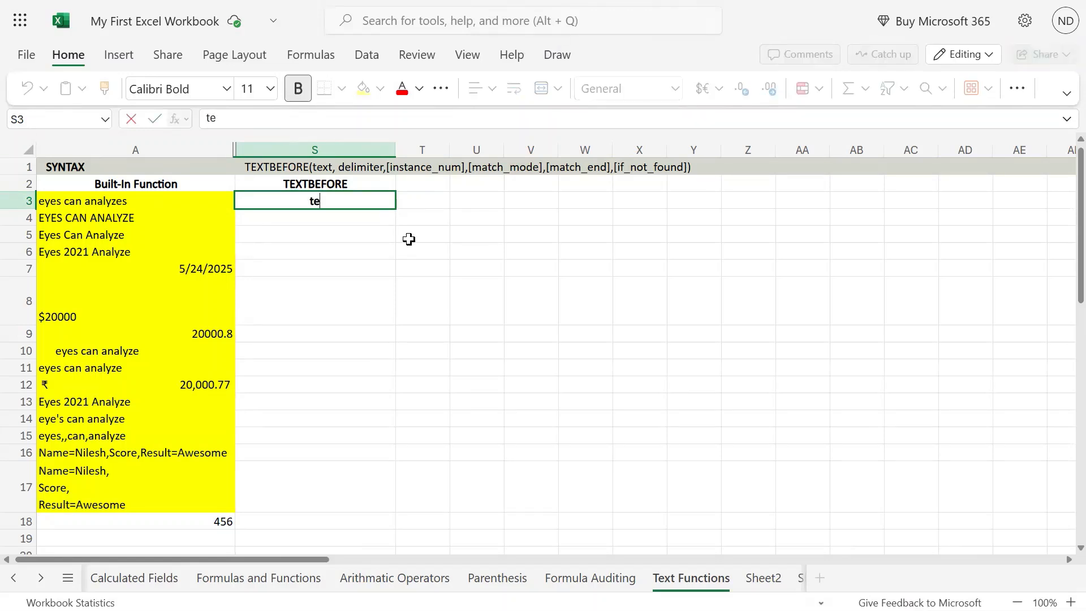
text(=texx)
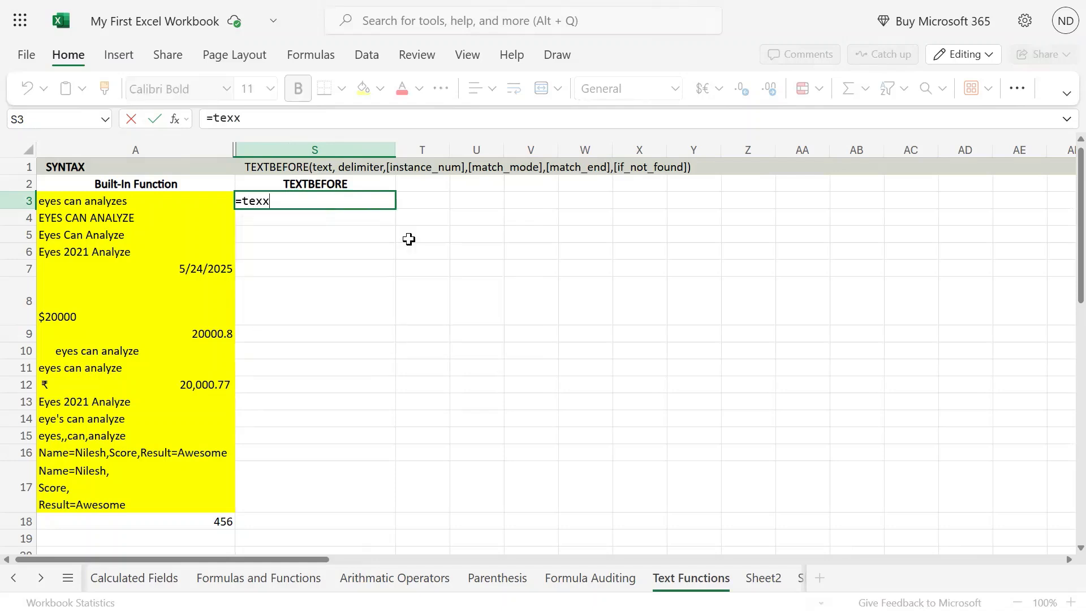
key(BackSpace)
text(tbefore)
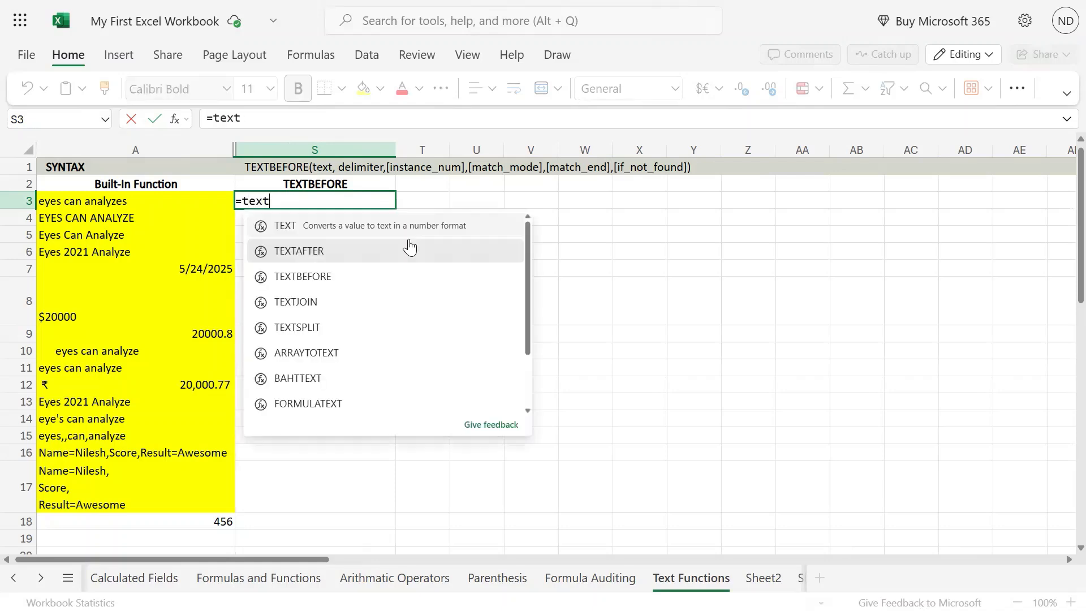
text(()
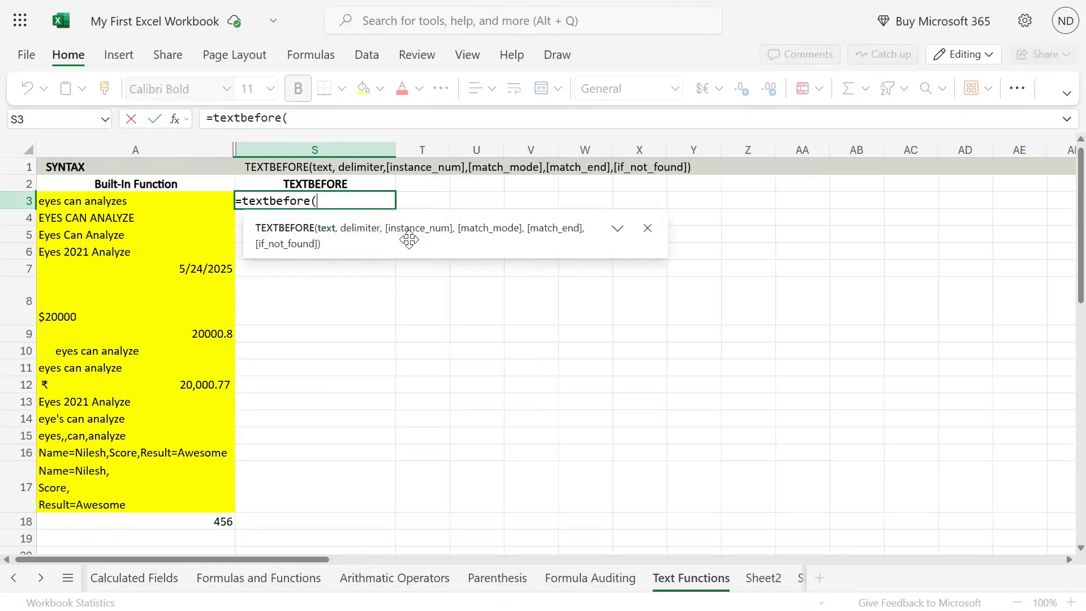
key(Left)
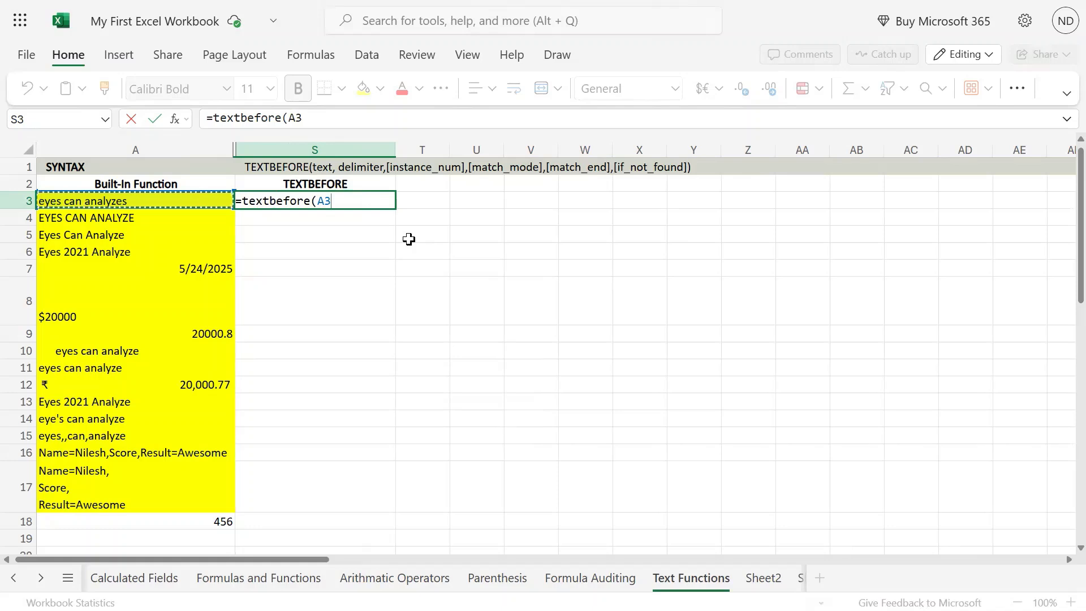
text(," )
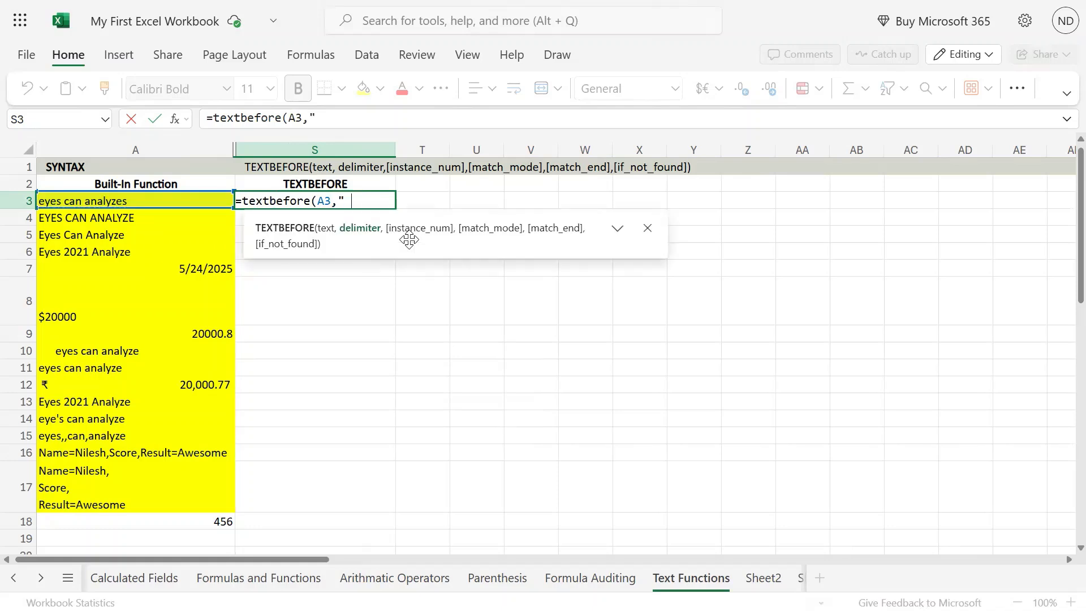
text("))
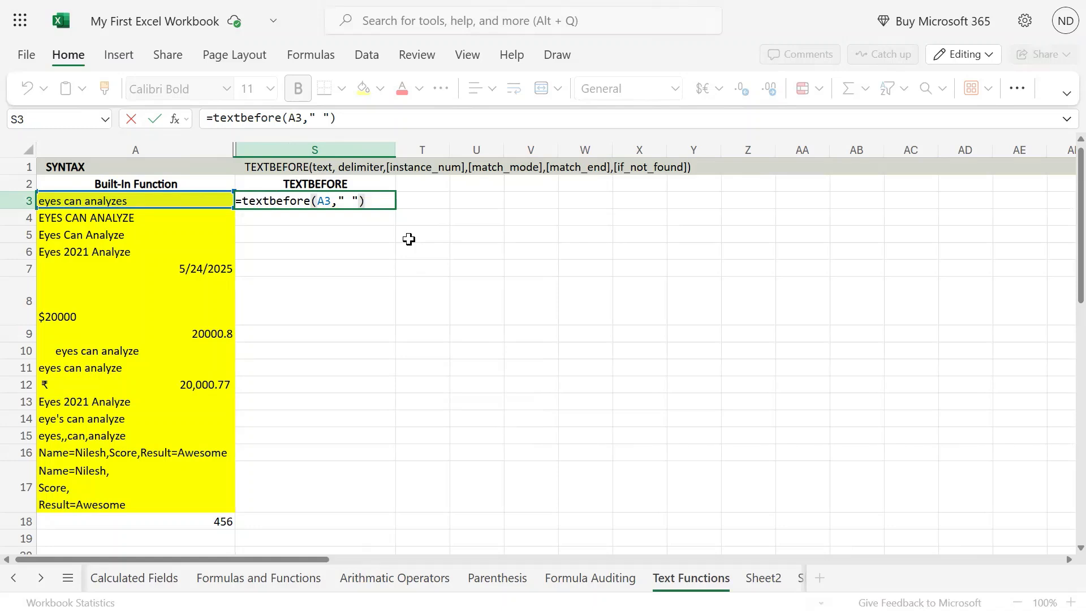
key(Return)
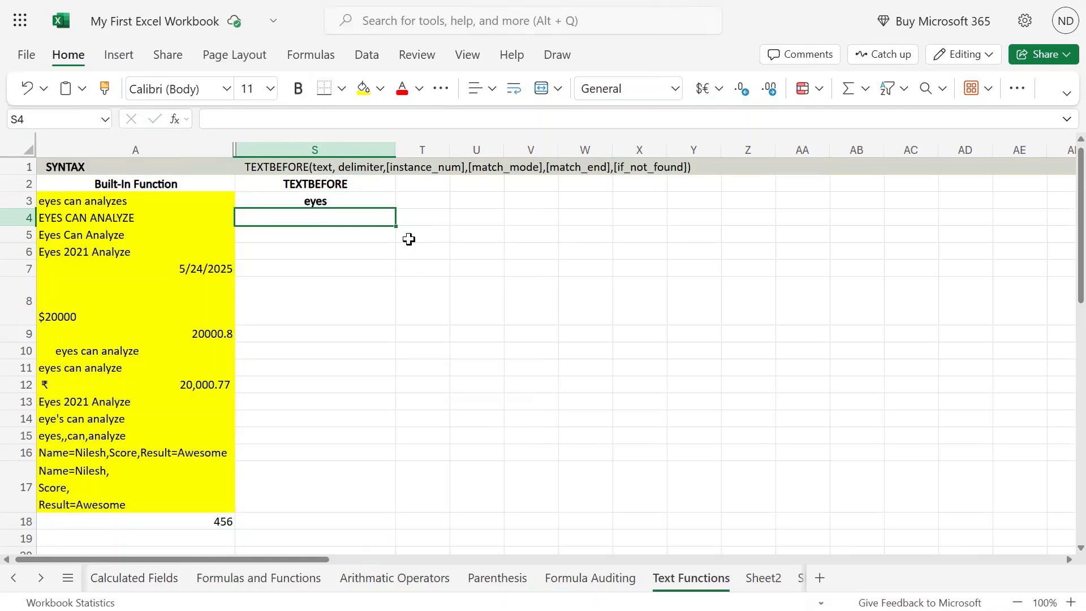
Step: Remove the bold formatting from the formula cell S3 and select the source text in A3
key(Up)
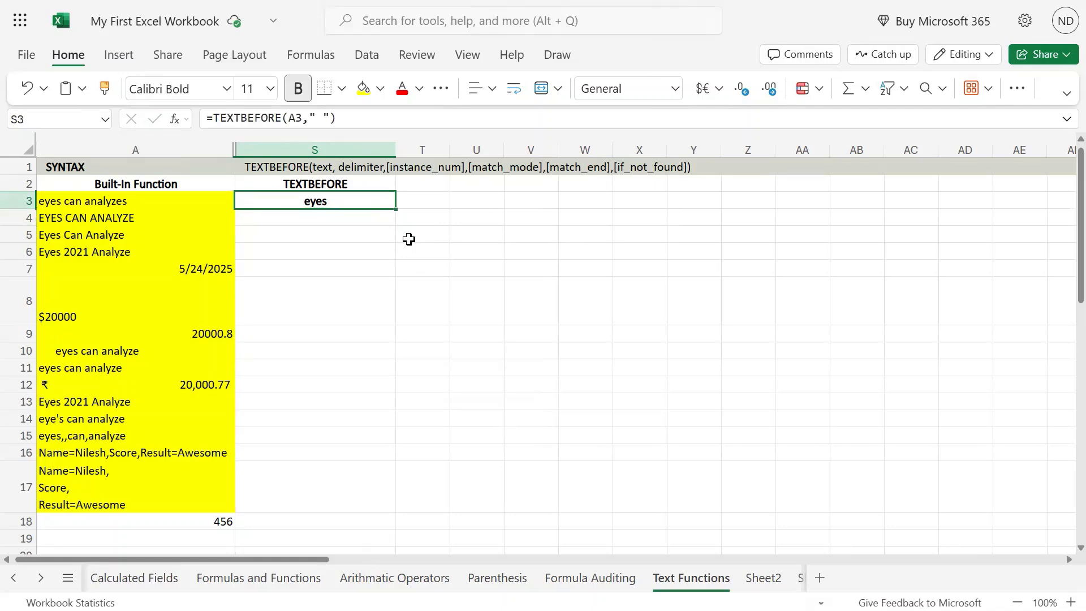
key(ctrl+b)
key(Left)
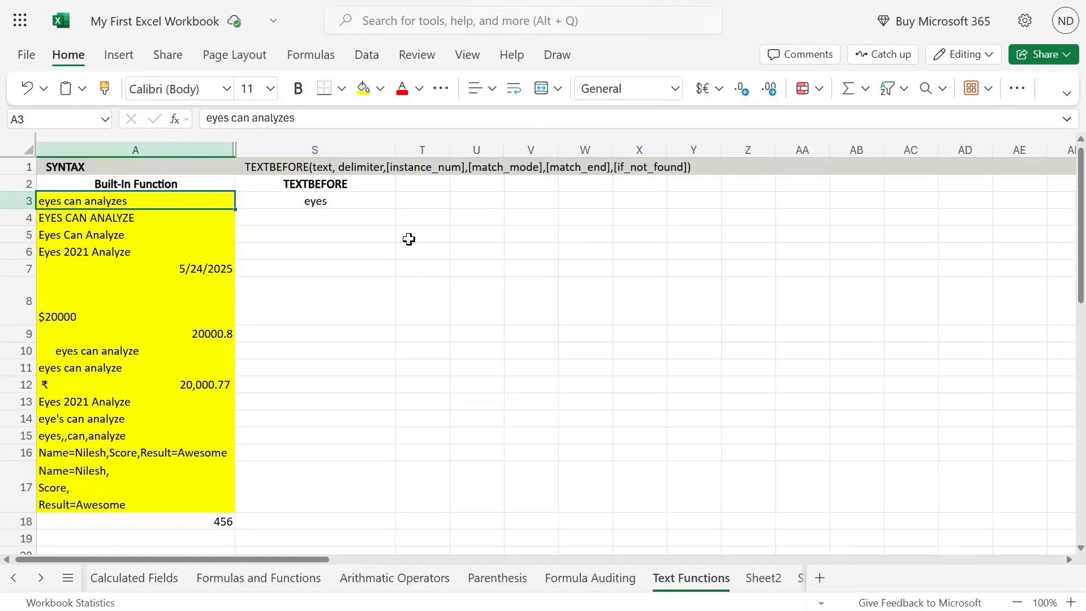
Step: Examine the spaces between the words in A3 and compare them with the delimiter argument of the formula in S3
key(F2)
key(Left)
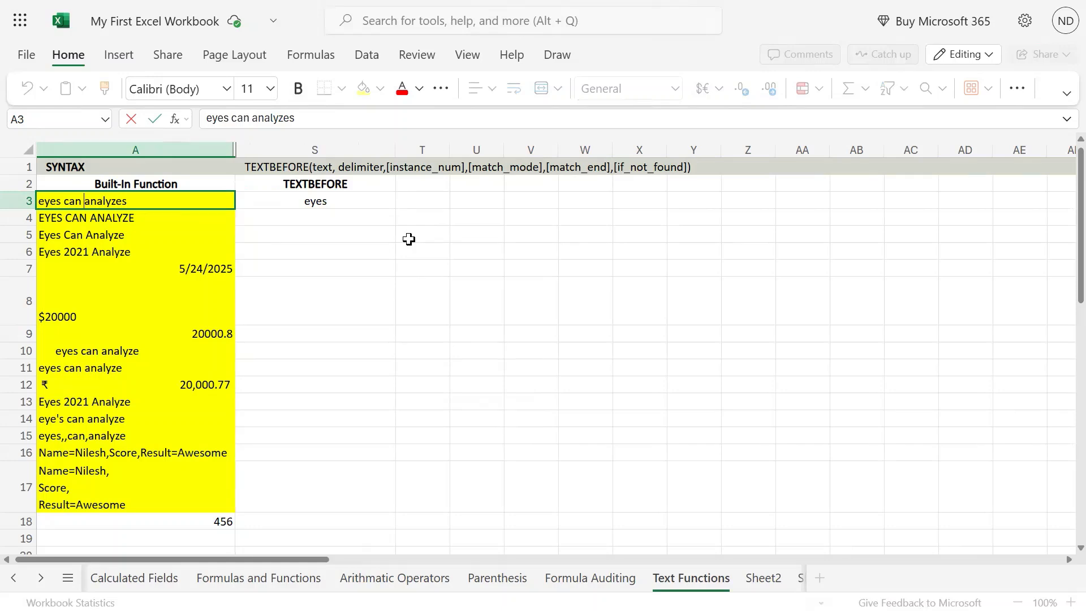
key(Right)
key(Right)
key(Return)
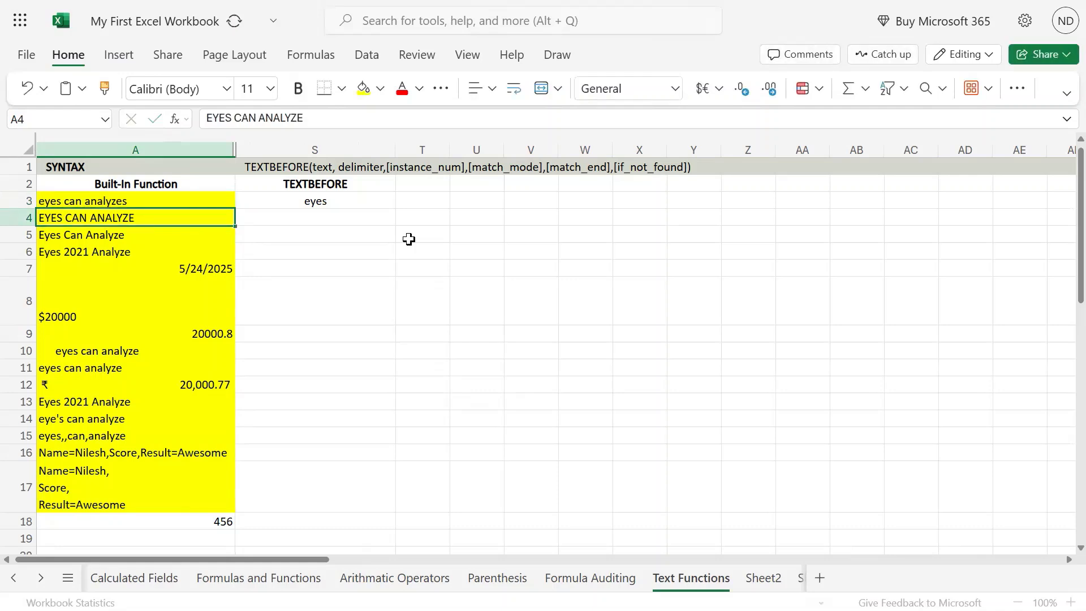
key(Up)
key(Right)
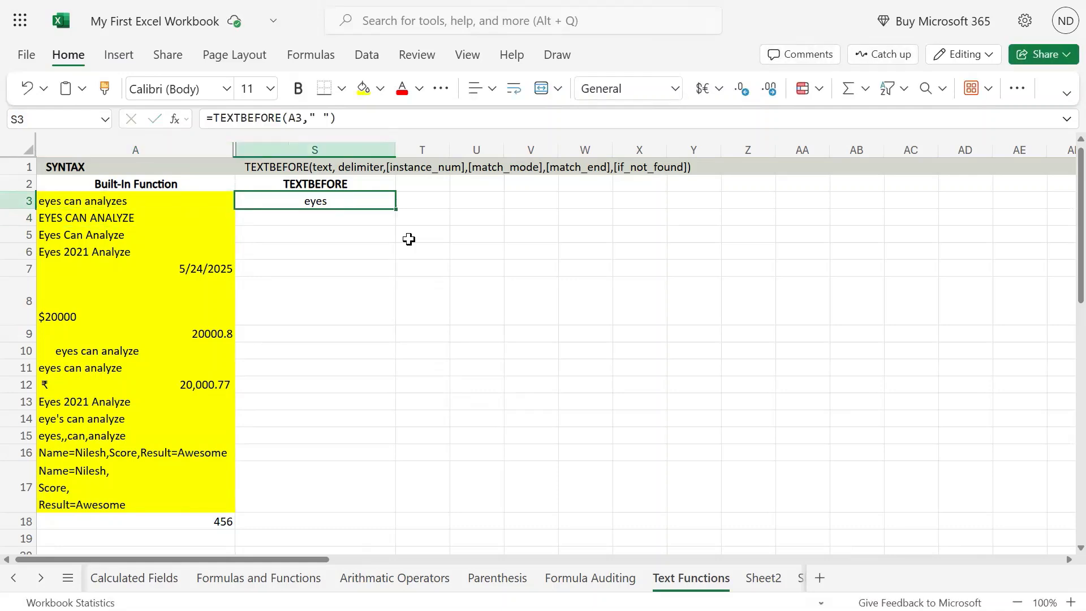
key(F2)
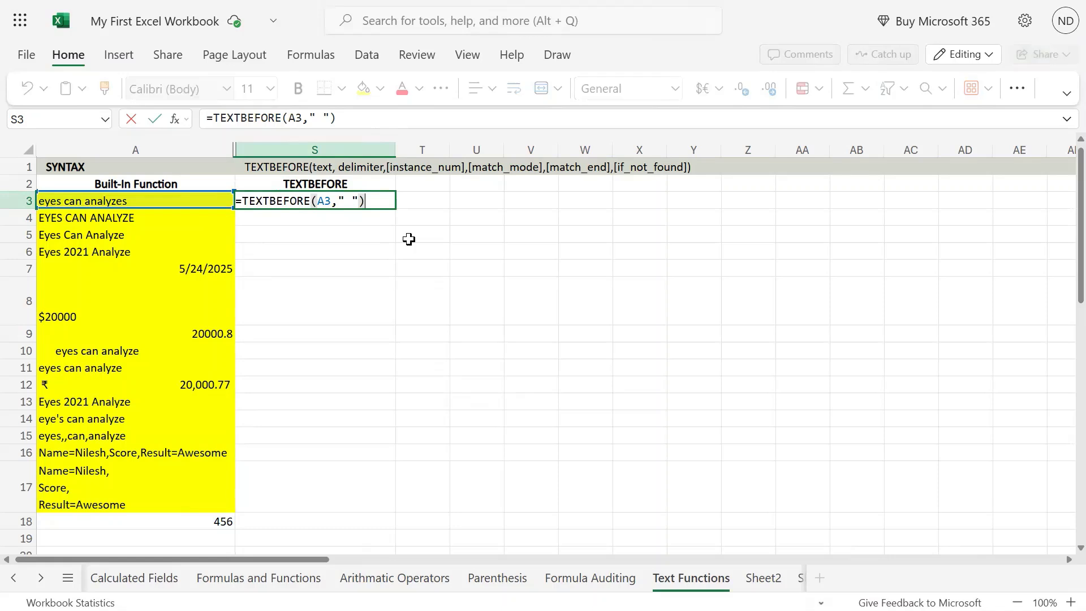
key(Right)
key(Right)
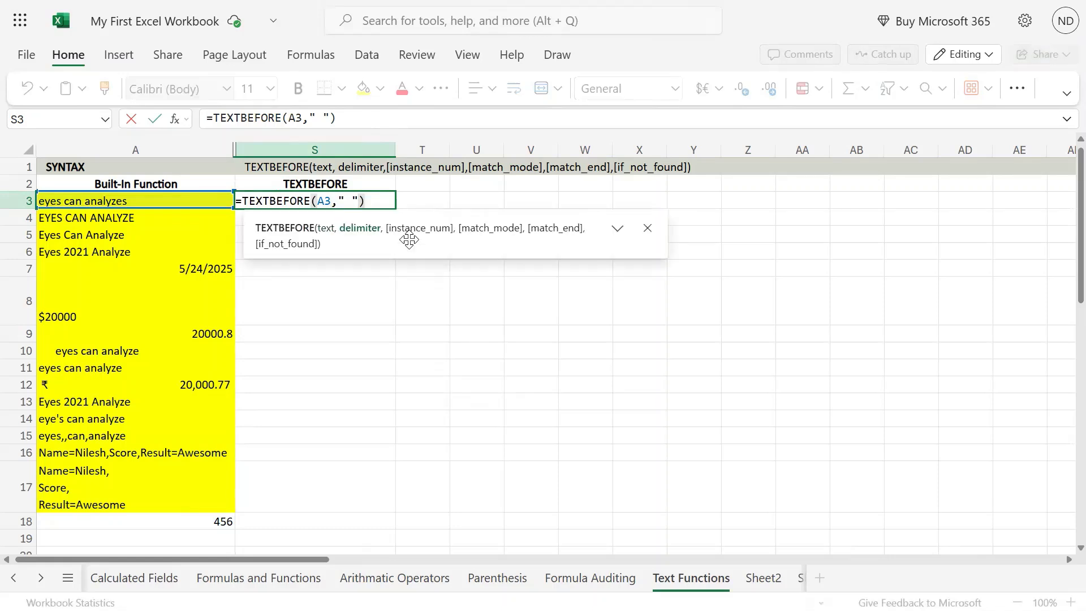
key(ctrl+Return)
key(Left)
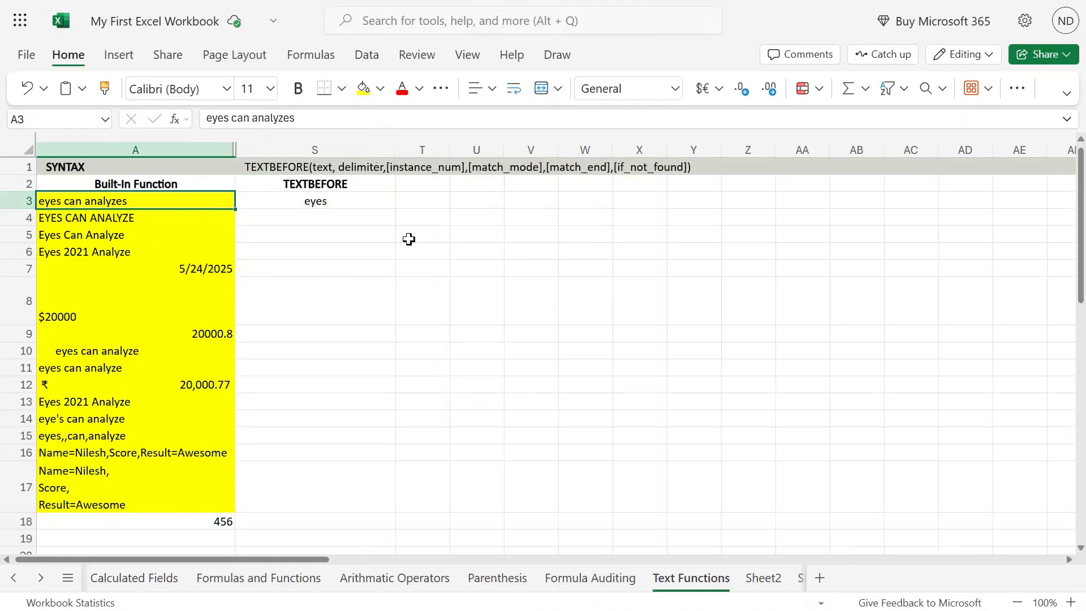
key(F2)
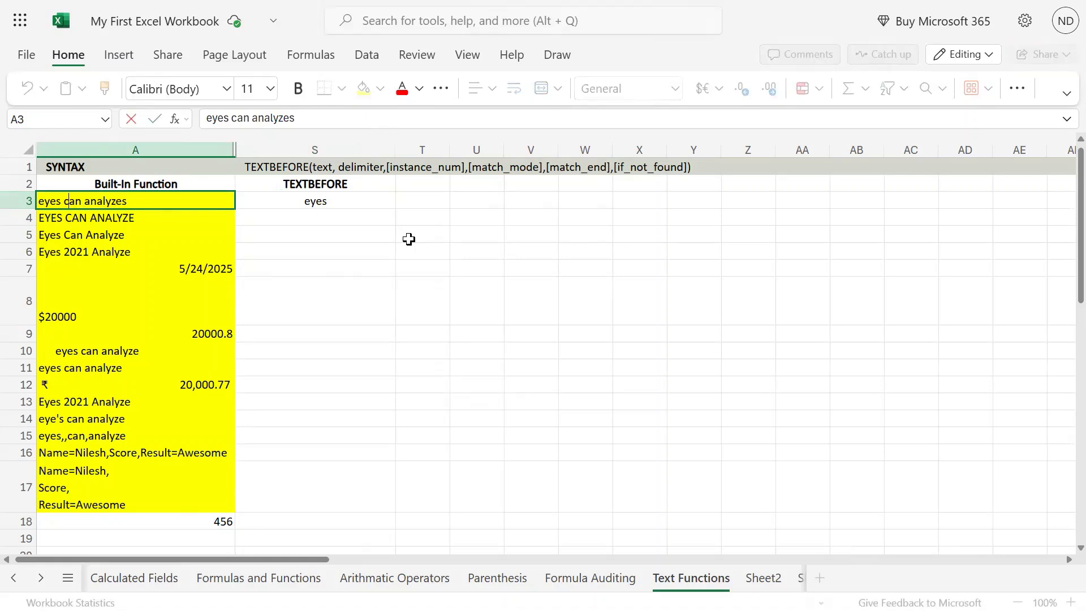
key(Left)
key(Return)
Step: Change the delimiter in the S3 formula from a space to "c", giving =TEXTBEFORE(A3,"c")
key(Up)
key(Right)
key(F2)
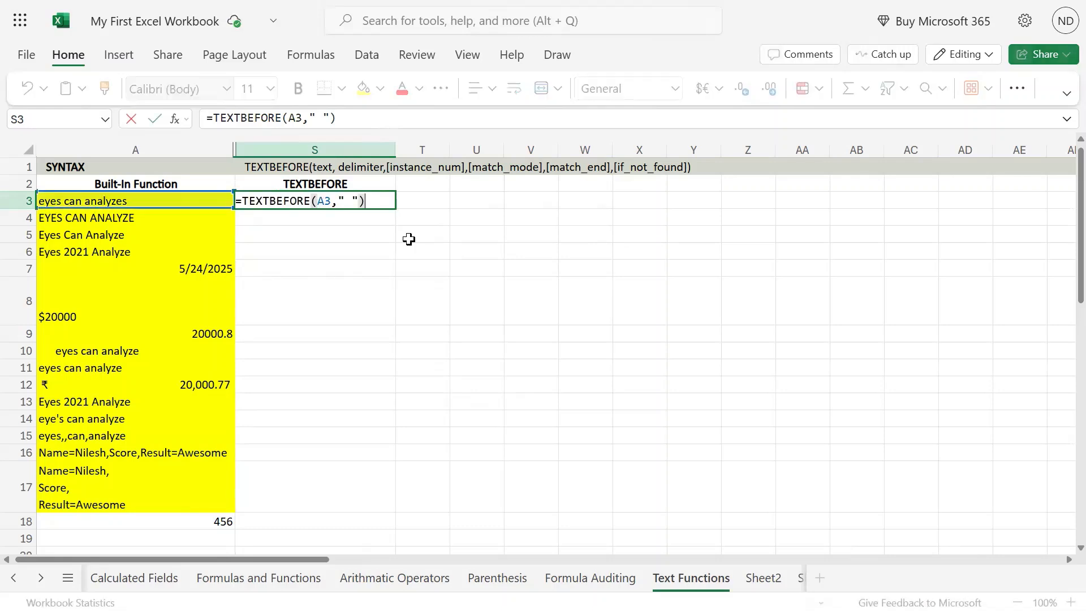
key(Left)
key(Left)
key(BackSpace)
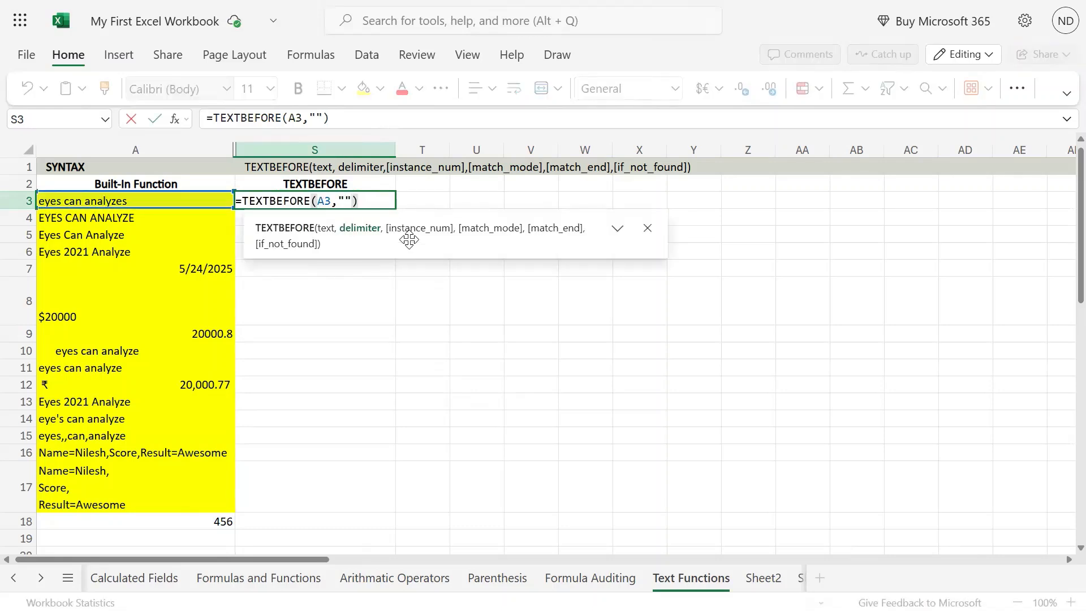
text(c)
key(Return)
key(Left)
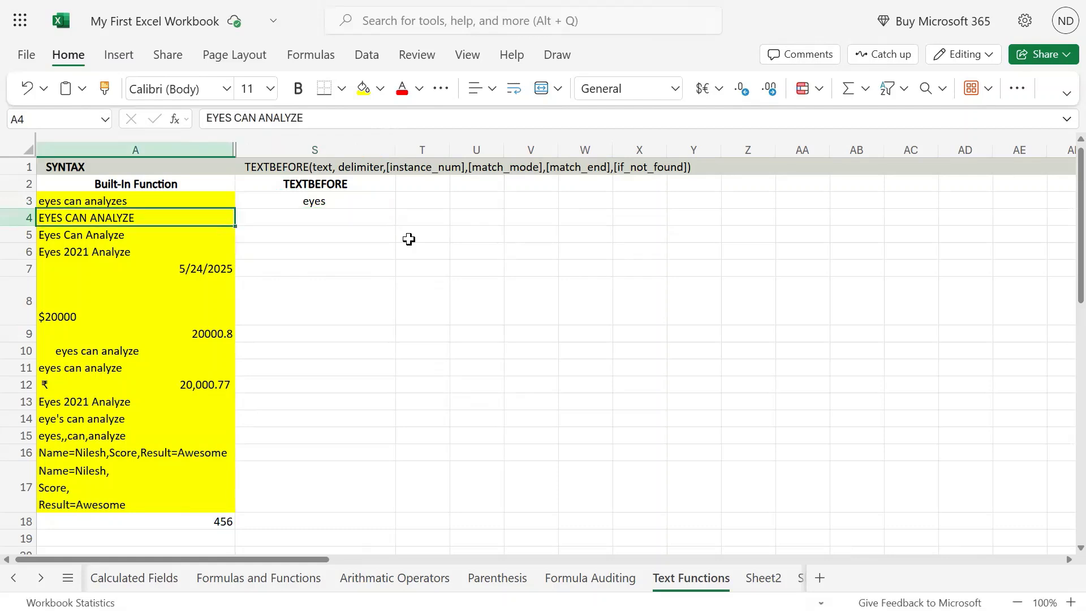
key(Right)
key(F2)
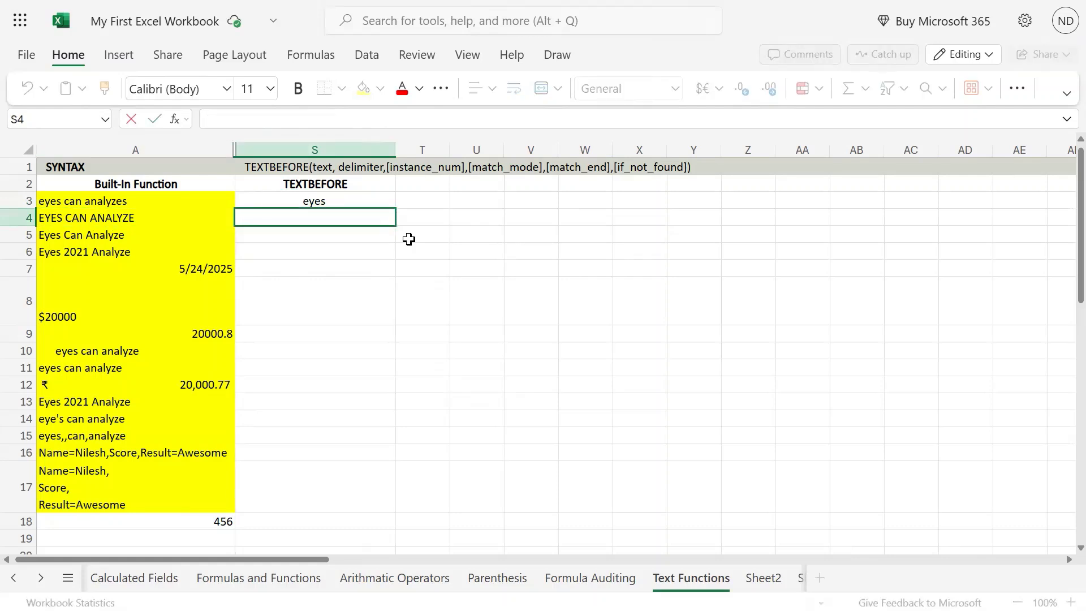
key(Escape)
Step: Set the delimiter in the S3 formula to "a" and clear the stray backslash from S4
key(Up)
key(F2)
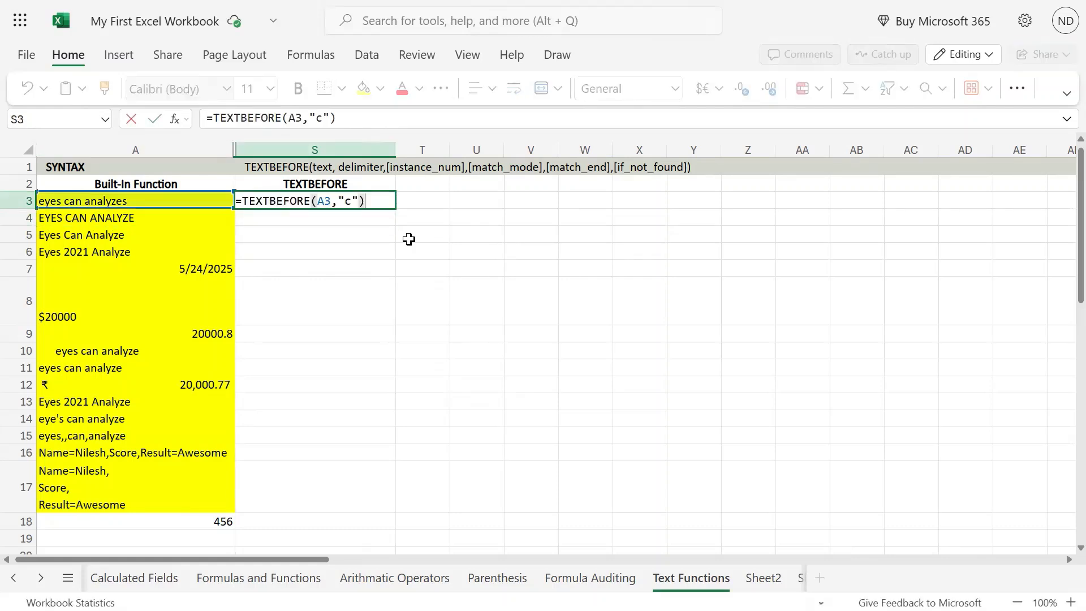
key(Left)
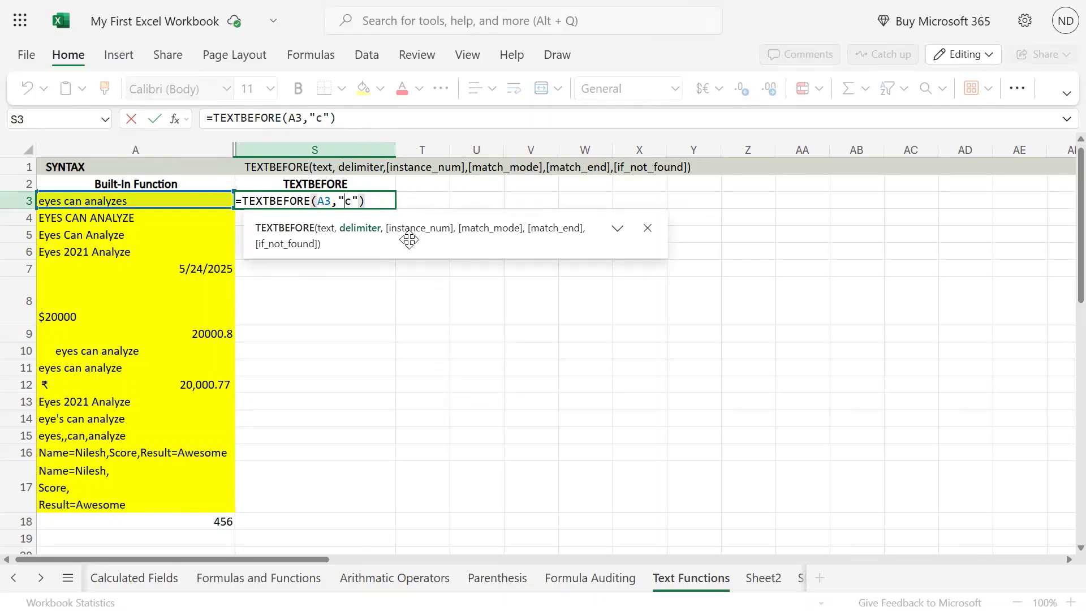
key(BackSpace)
text(a)
key(Return)
text(\)
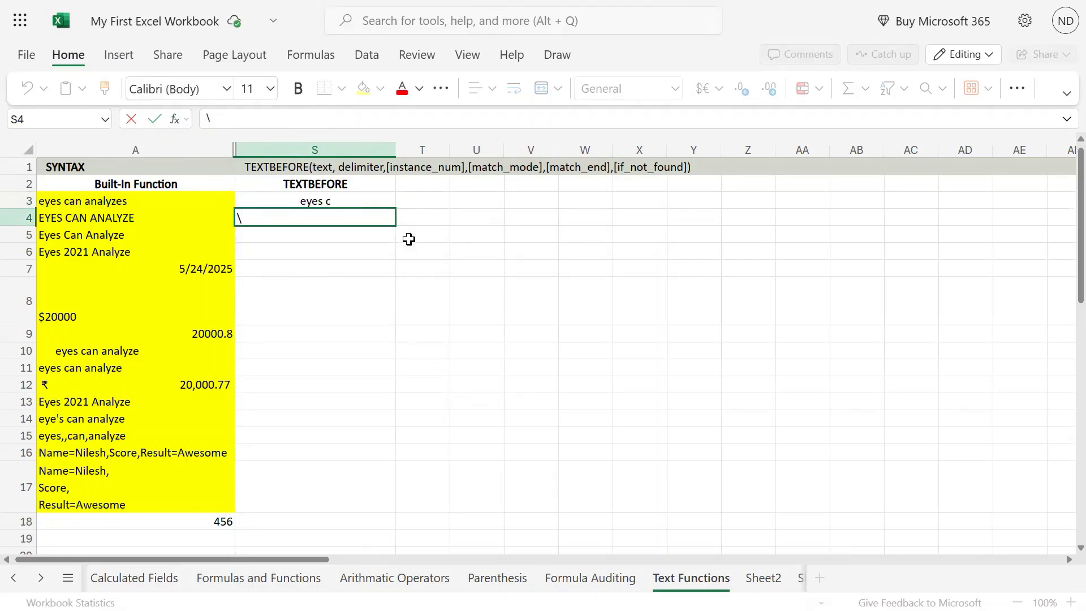
key(Up)
key(Down)
key(Delete)
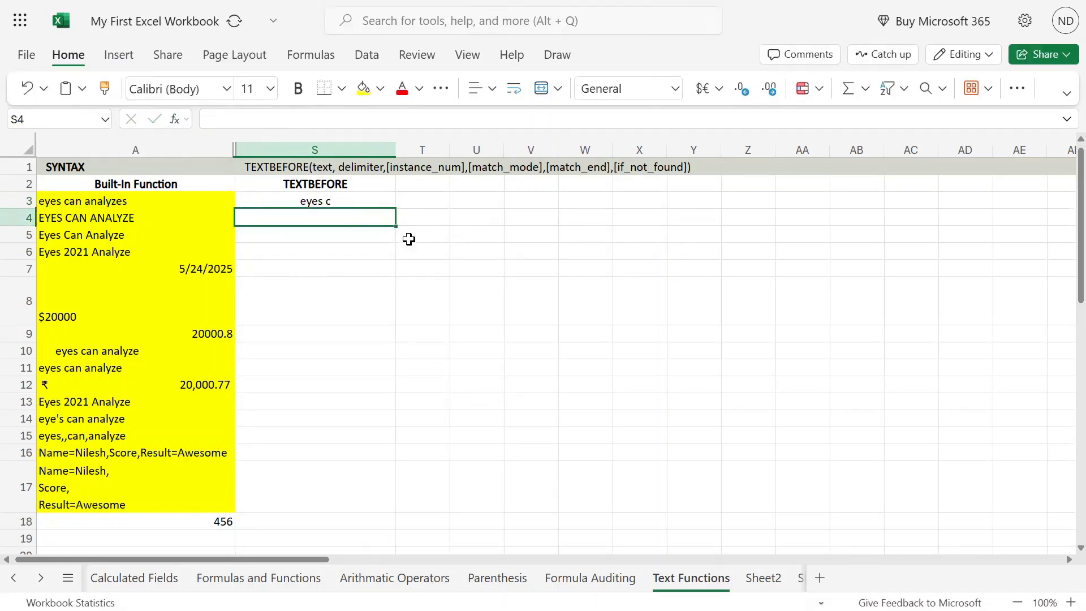
Step: Extend the delimiter in the S3 formula to "an", giving =TEXTBEFORE(A3,"an")
key(Up)
key(Left)
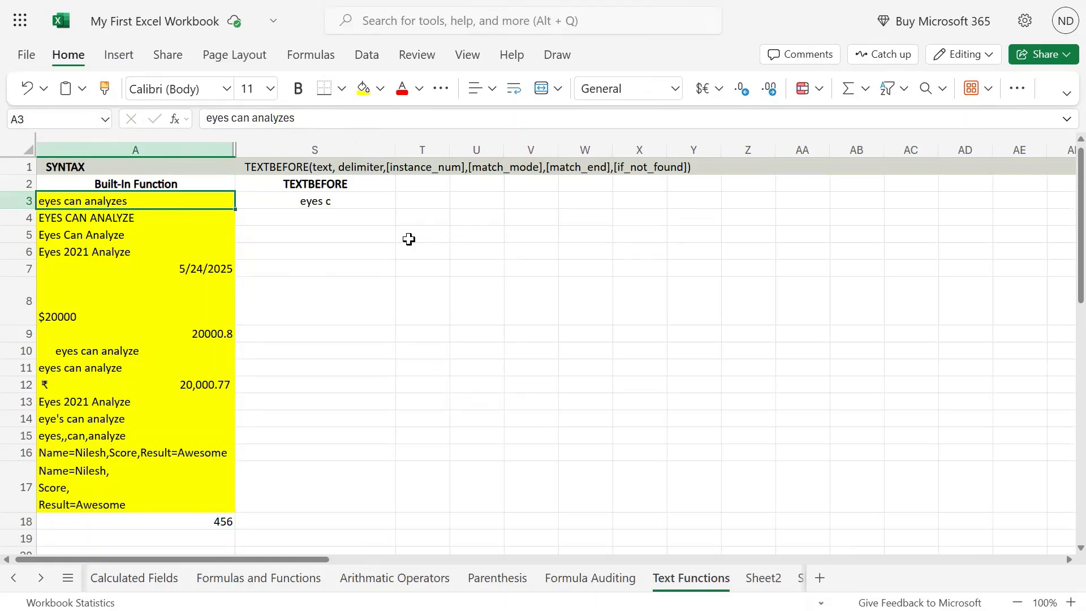
key(Right)
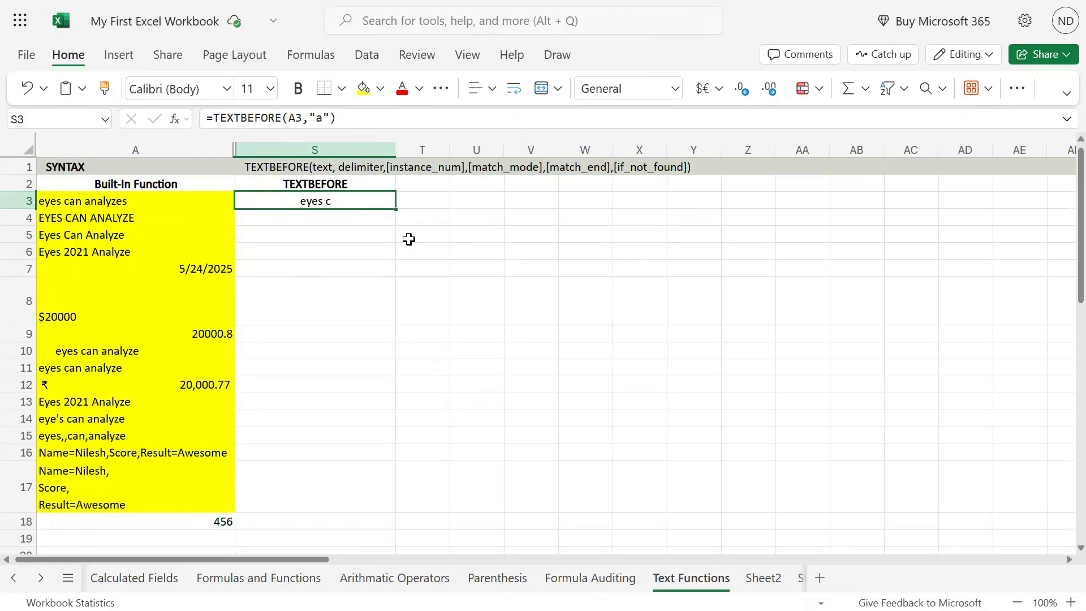
key(F2)
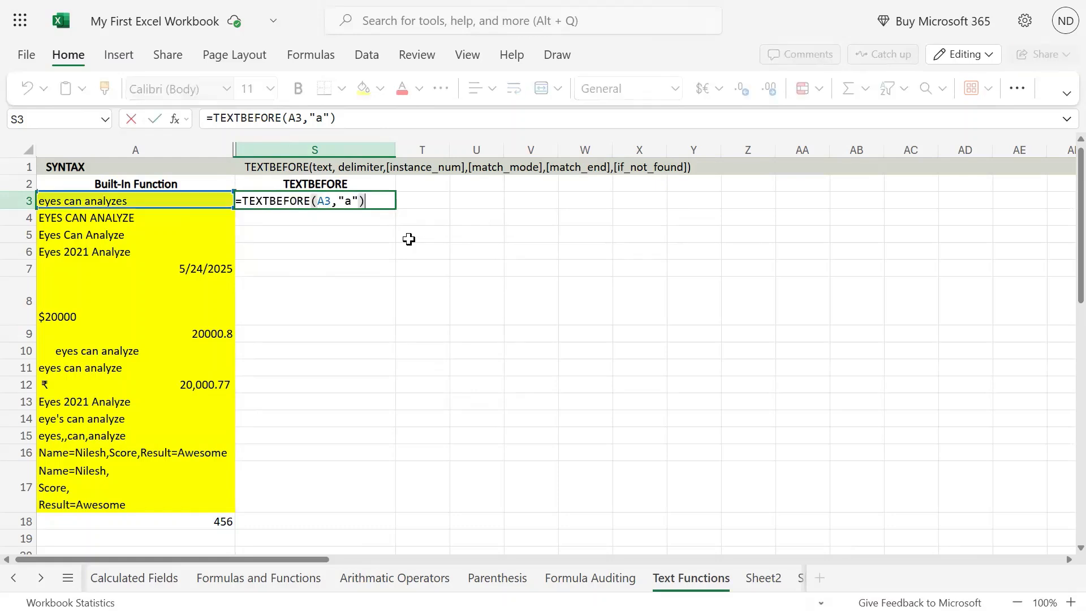
key(Left)
key(Left)
text(n)
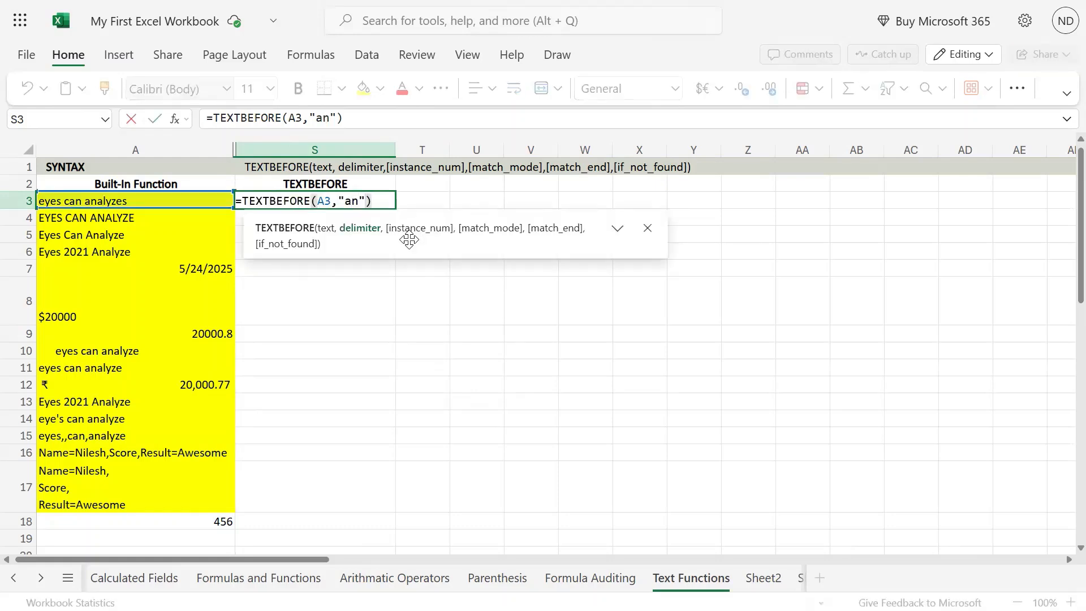
key(Return)
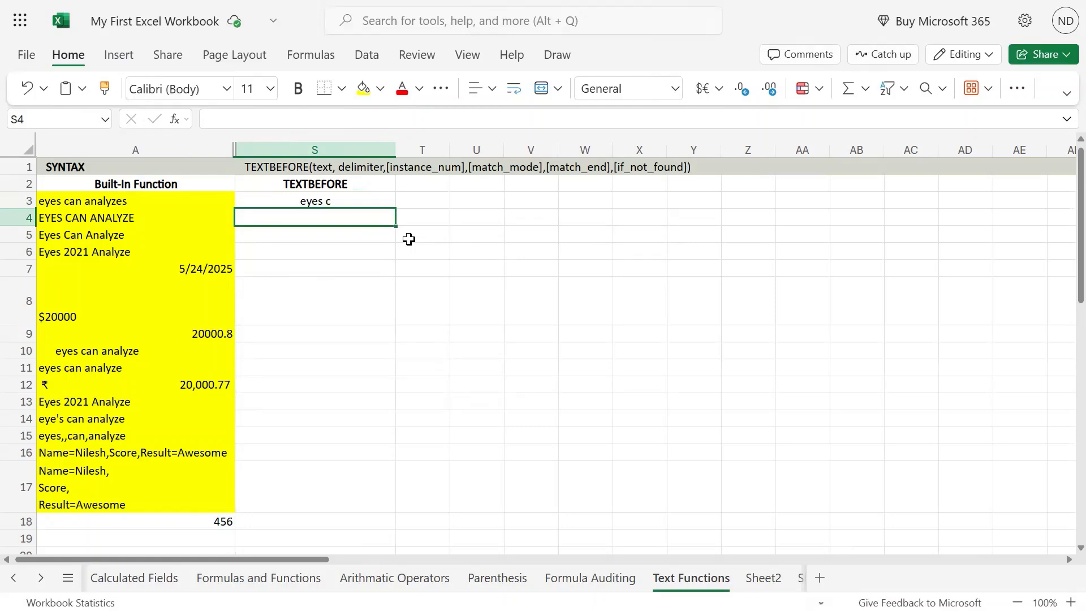
Step: Copy the formula with the "an" delimiter from S3 down to S4
key(Up)
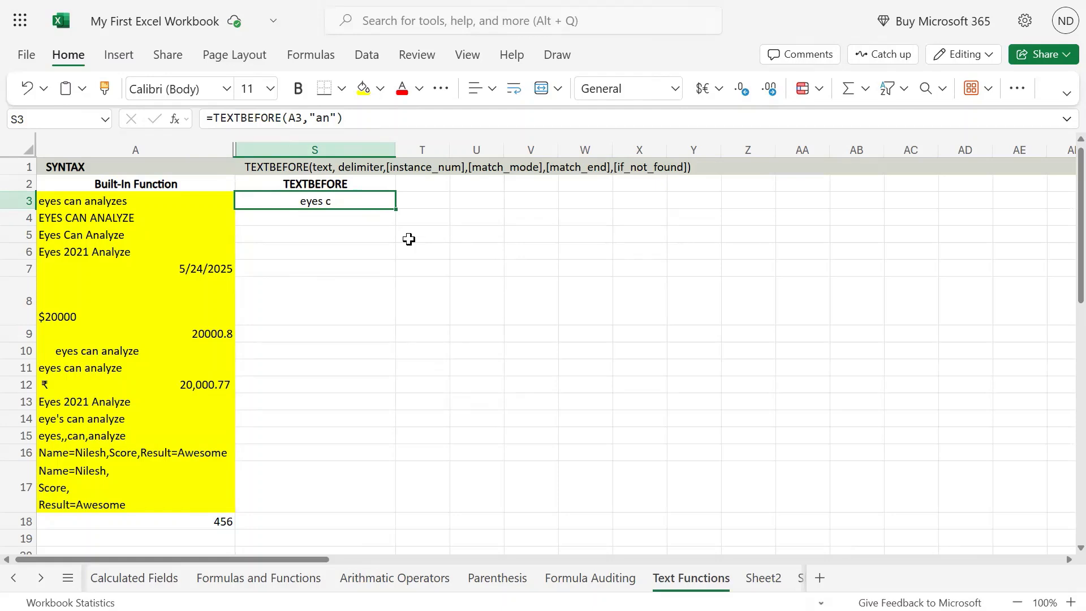
mouse_move(543, 2)
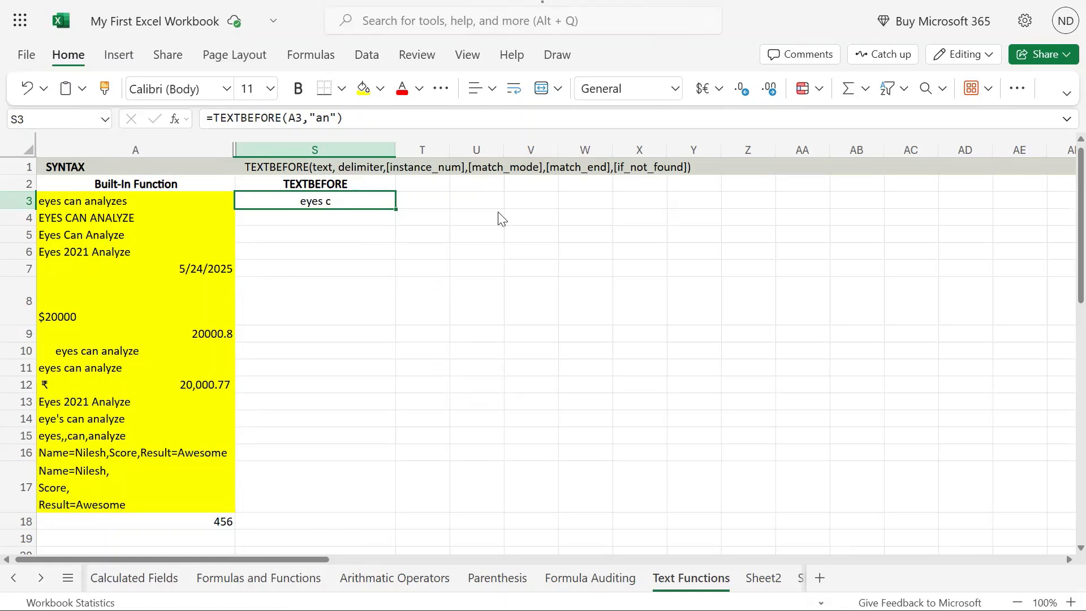
key(ctrl+c)
key(Down)
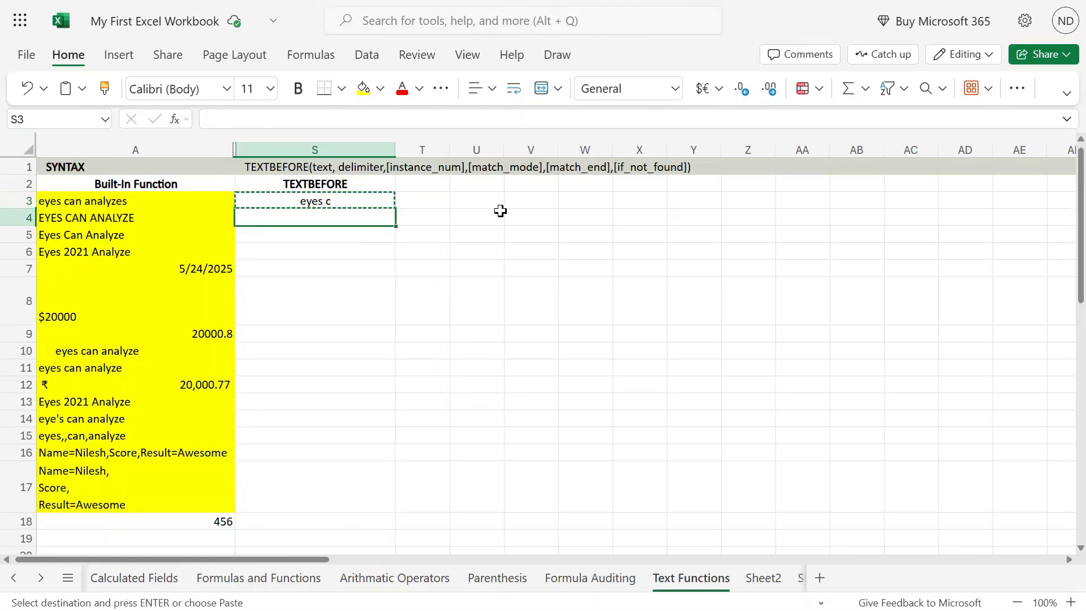
key(ctrl+v)
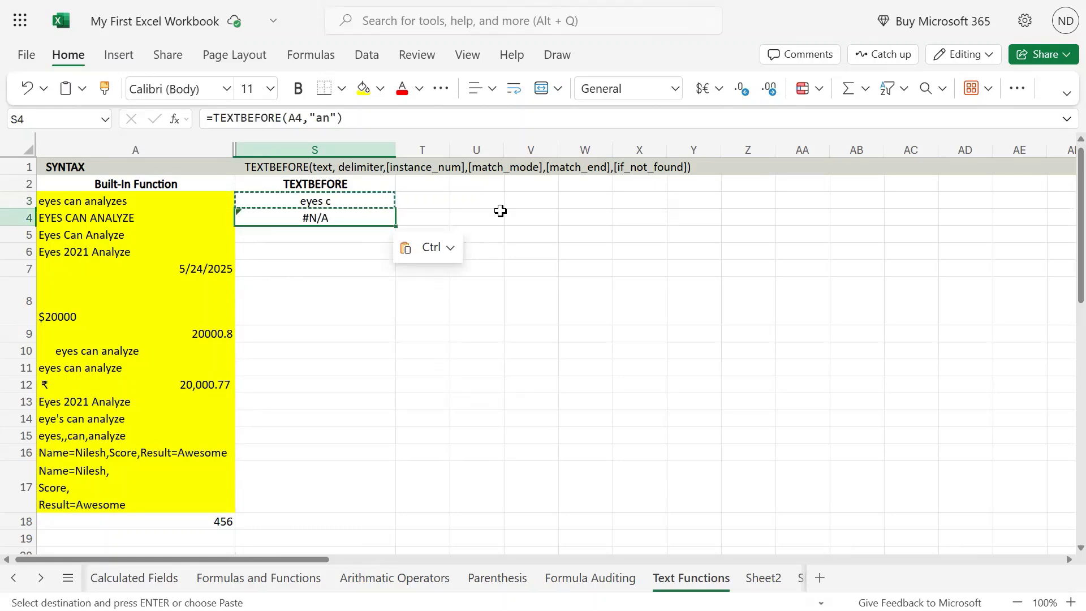
key(F2)
key(Escape)
Step: Shorten the delimiter in the S3 formula to "a", giving =TEXTBEFORE(A3,"a")
key(Up)
key(F2)
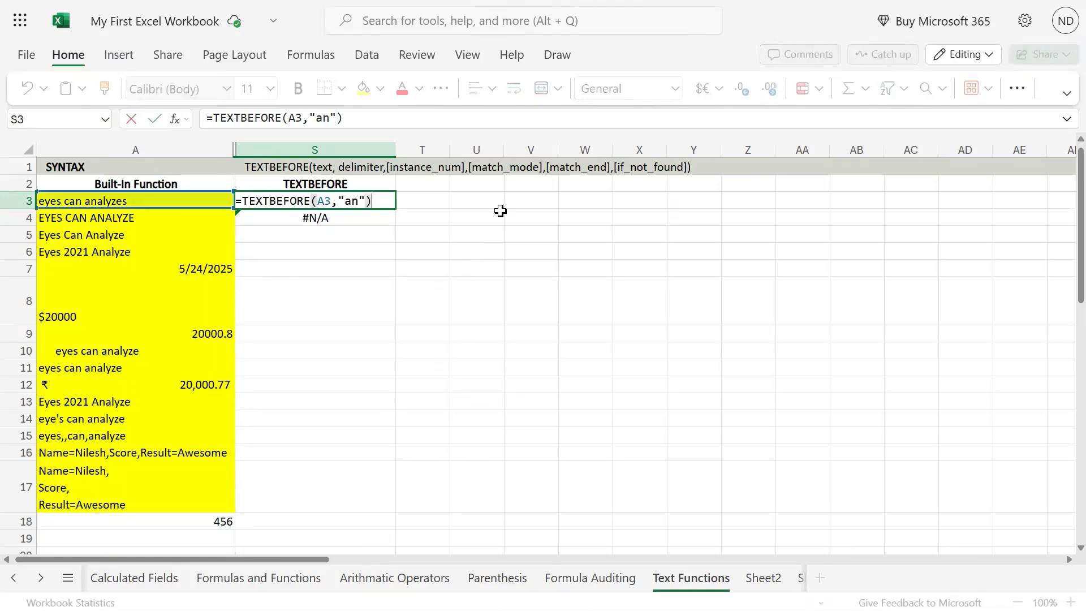
key(Left)
key(Left)
key(Left)
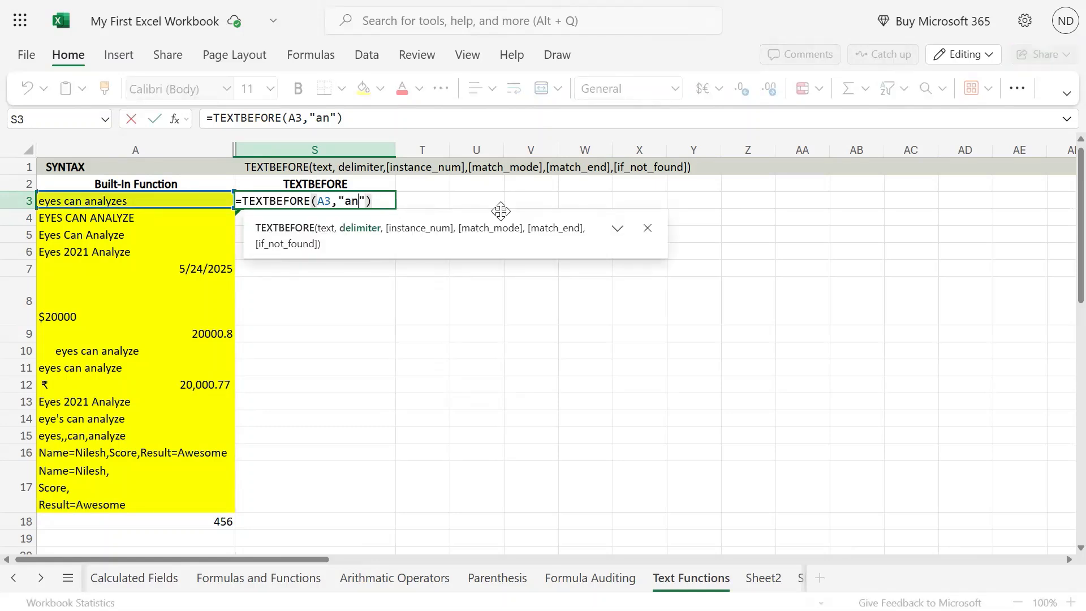
key(BackSpace)
key(Return)
key(Up)
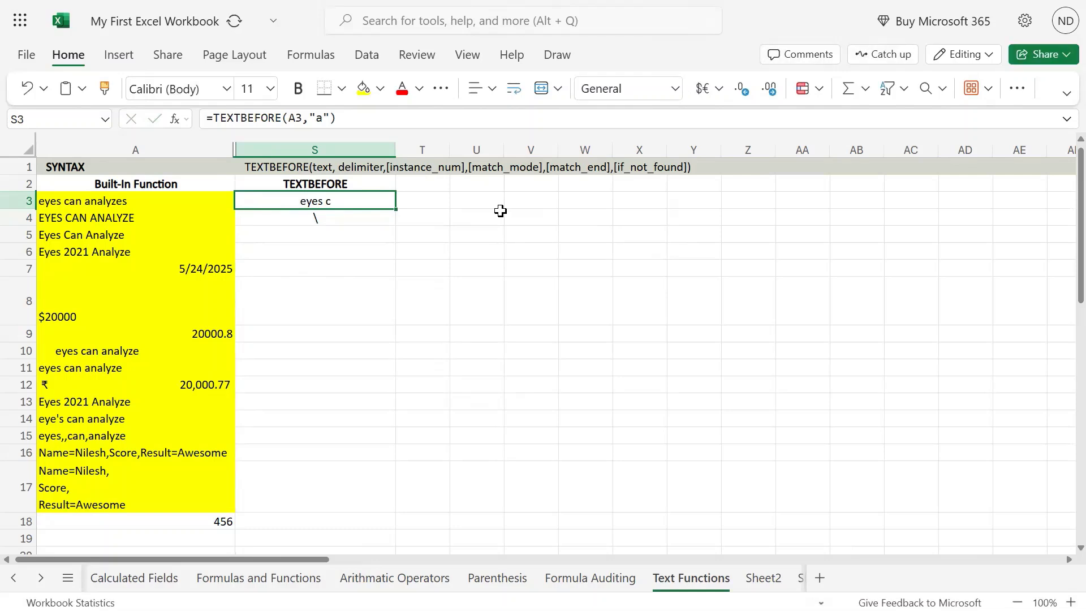
Step: Compare the A3 text with the formula in S3 and discard the stray backslash entry in S4
key(Left)
key(Right)
key(Left)
key(Right)
key(F2)
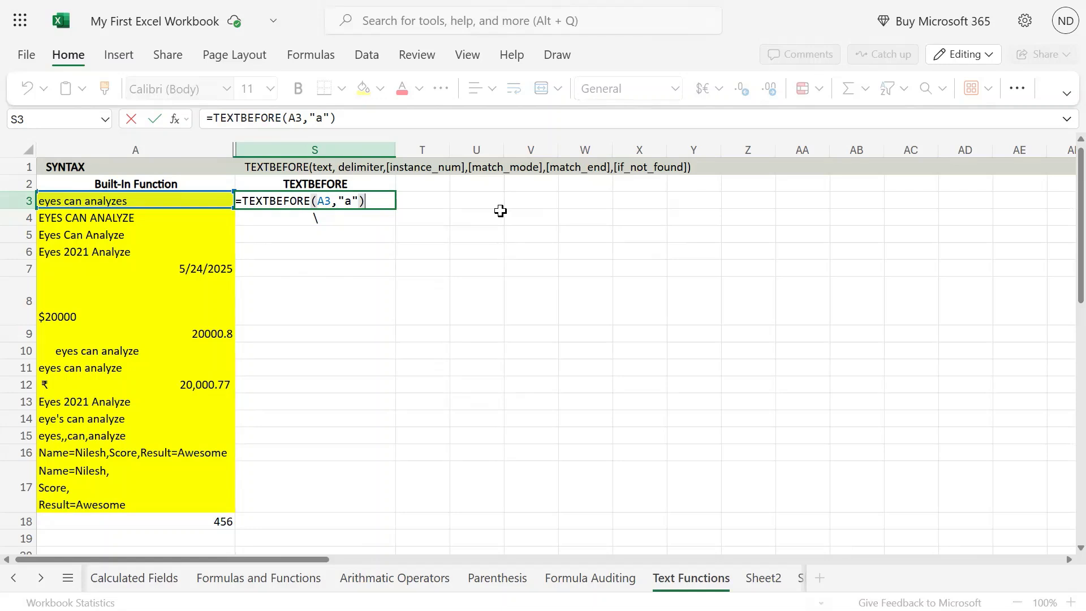
key(Escape)
key(Down)
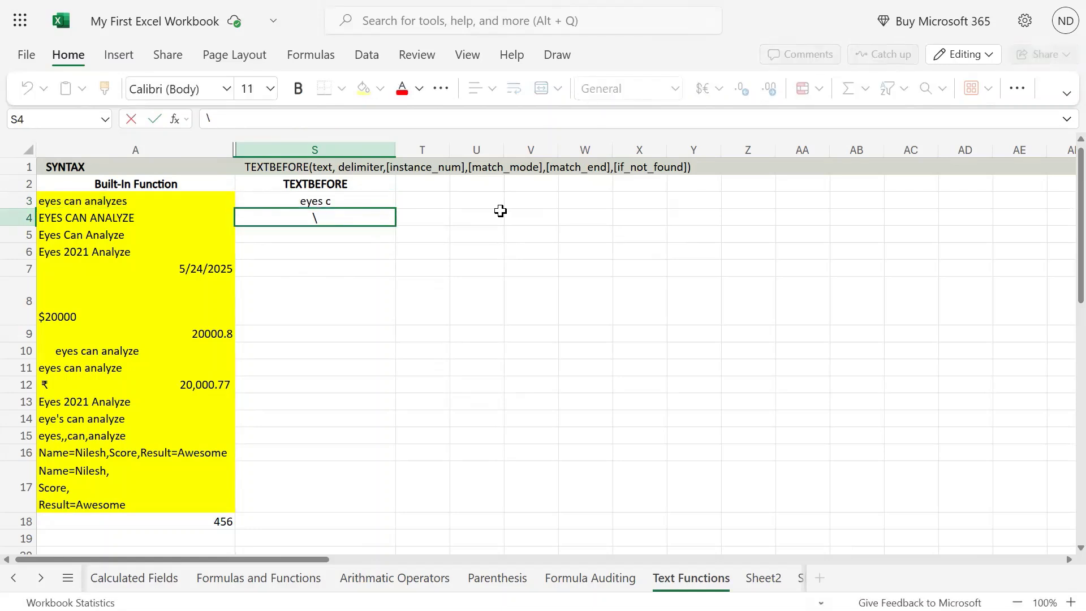
key(Escape)
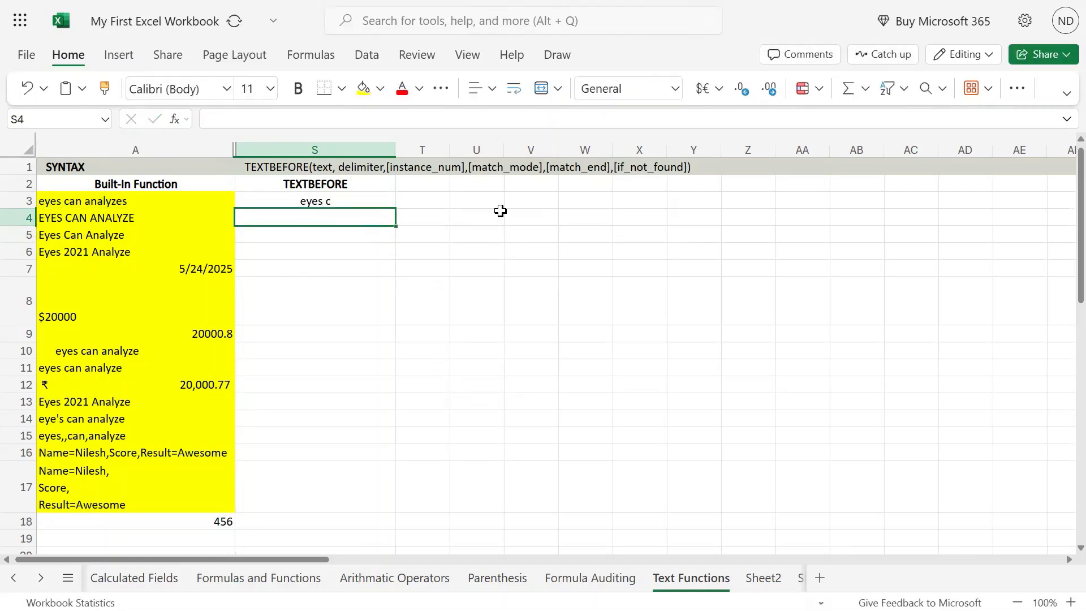
Step: Copy the formula from S3 down to S4 so it reads =TEXTBEFORE(A4,"a")
key(Up)
key(ctrl+c)
key(Down)
key(ctrl+v)
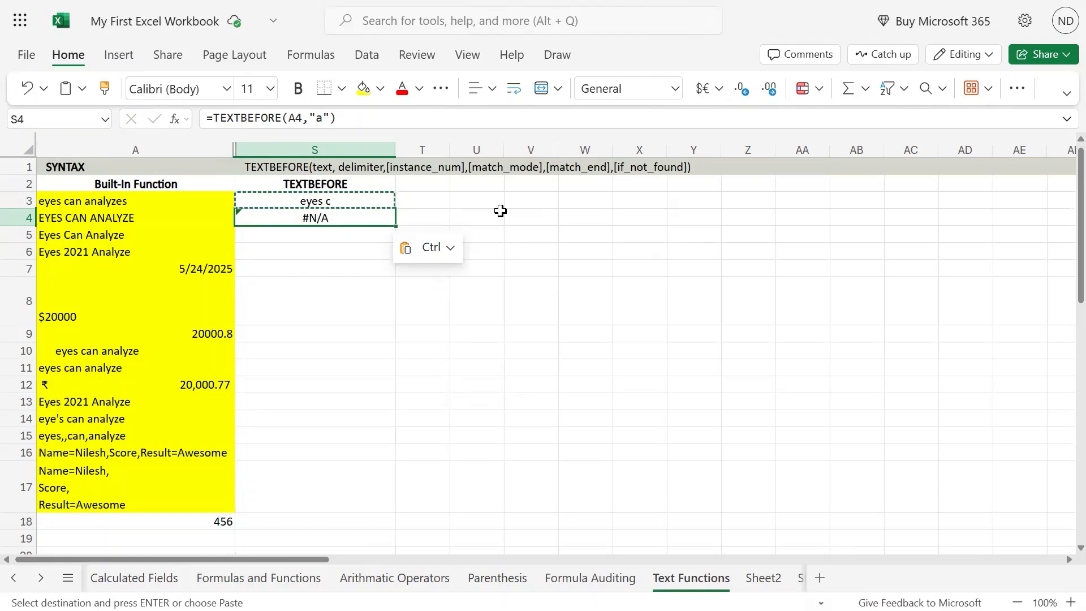
Step: Extend the S4 formula with an empty instance number and case-insensitive match mode 1, giving =TEXTBEFORE(A4,"a", ,1)
key(Left)
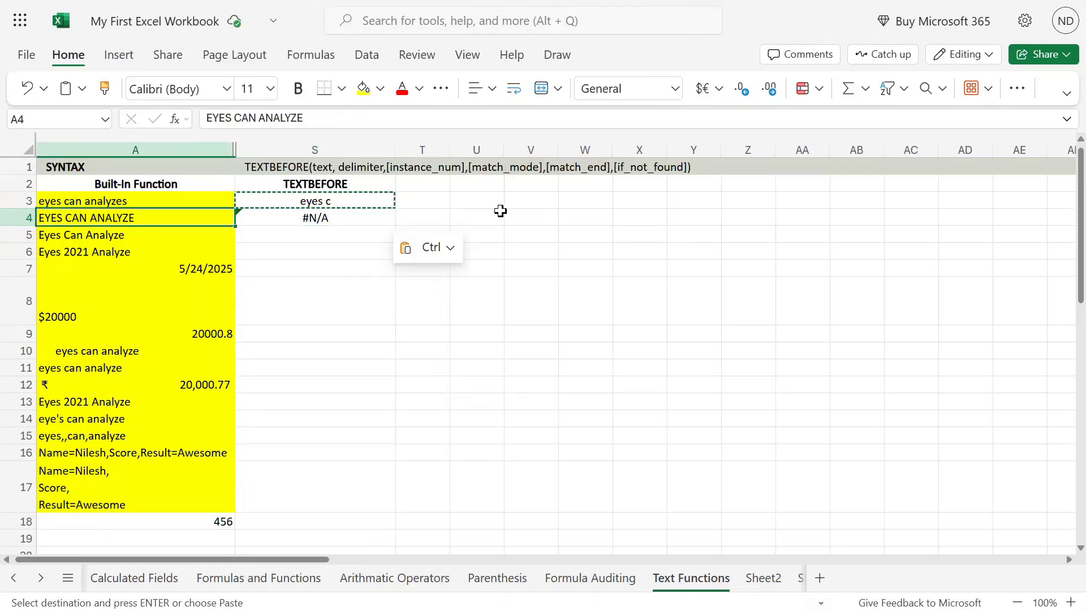
key(Up)
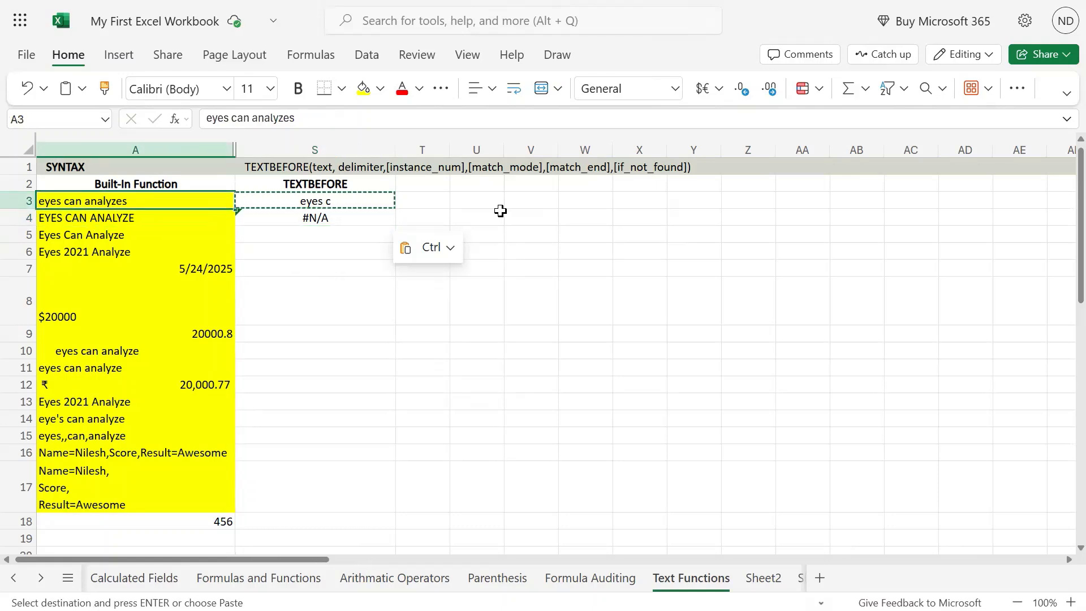
key(Down)
key(Right)
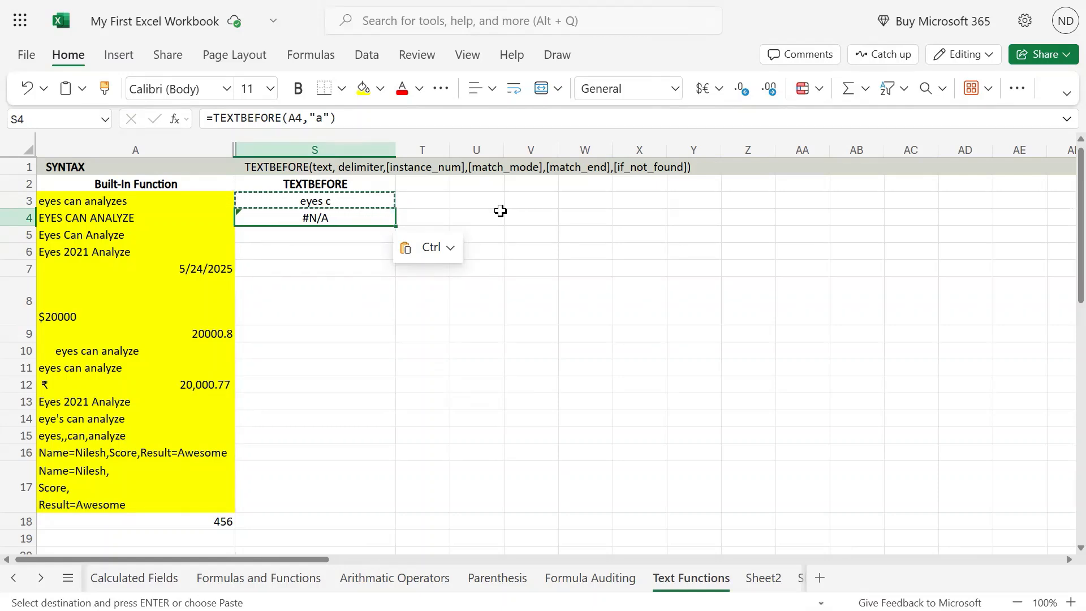
key(F2)
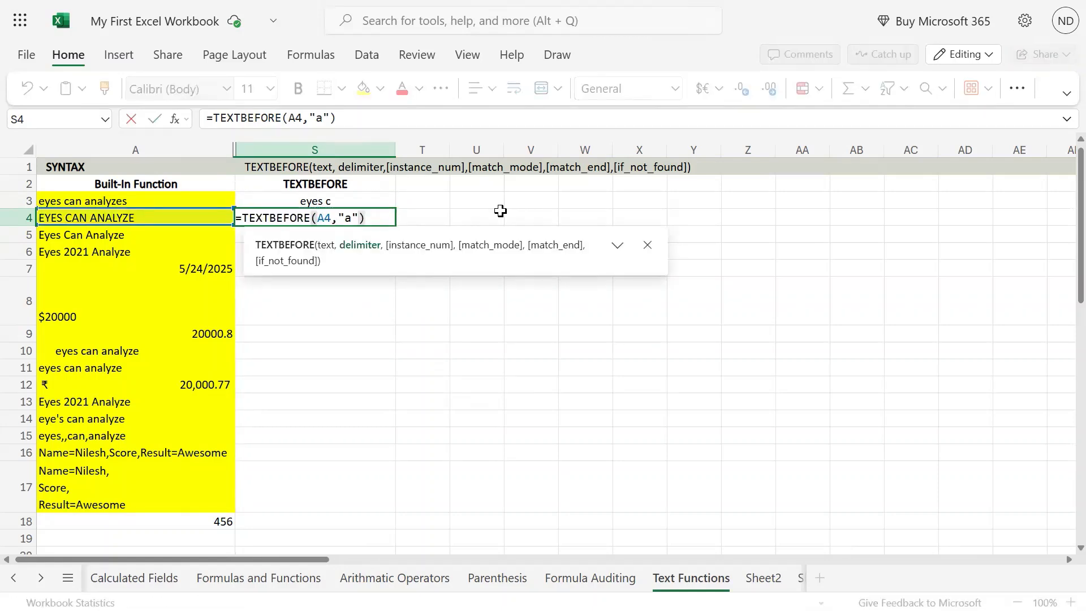
text(,)
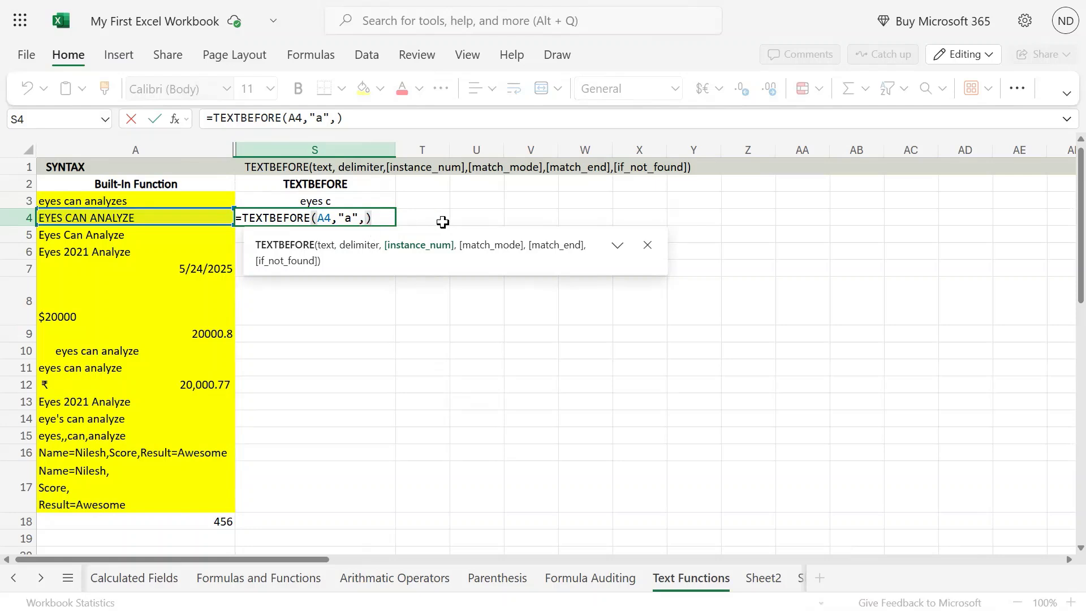
text(,)
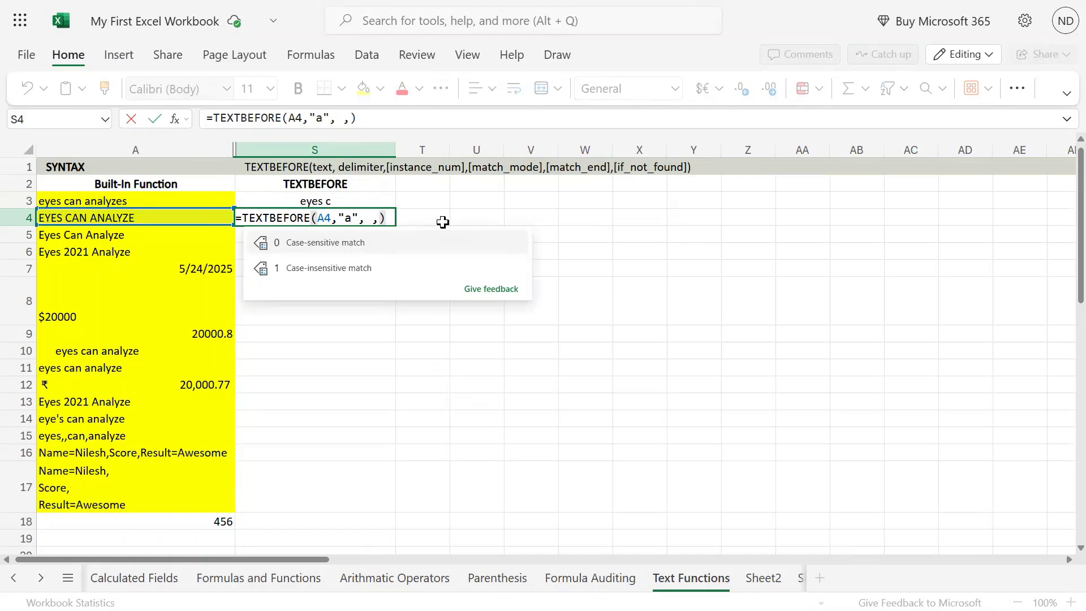
text(1)
key(Tab)
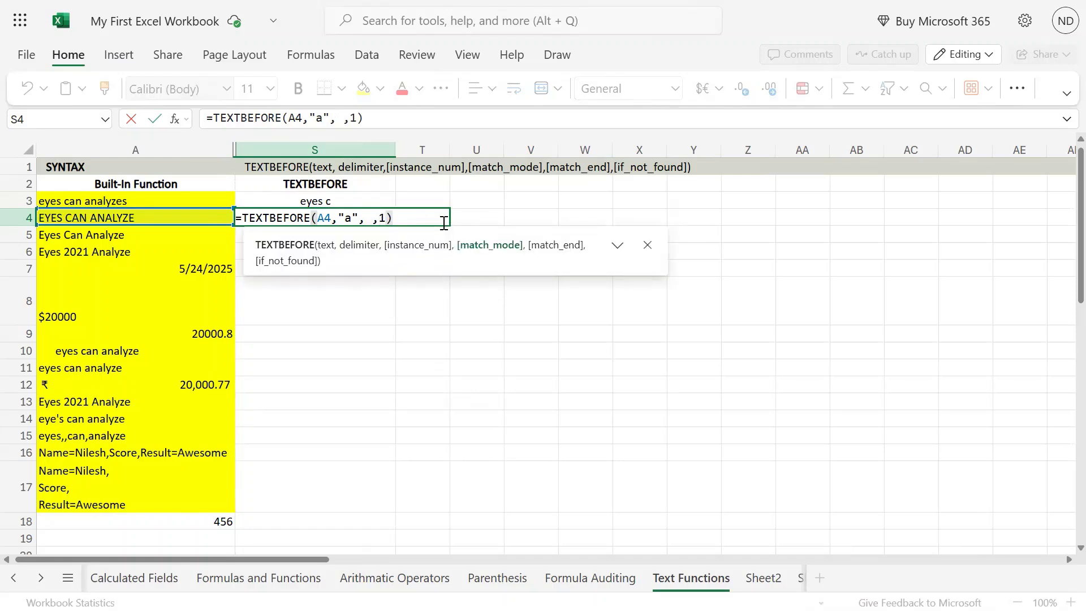
key(Return)
Step: Compare the A4 text with the "a" delimiter inside the S4 formula, leaving the formula as it is
key(Up)
key(Left)
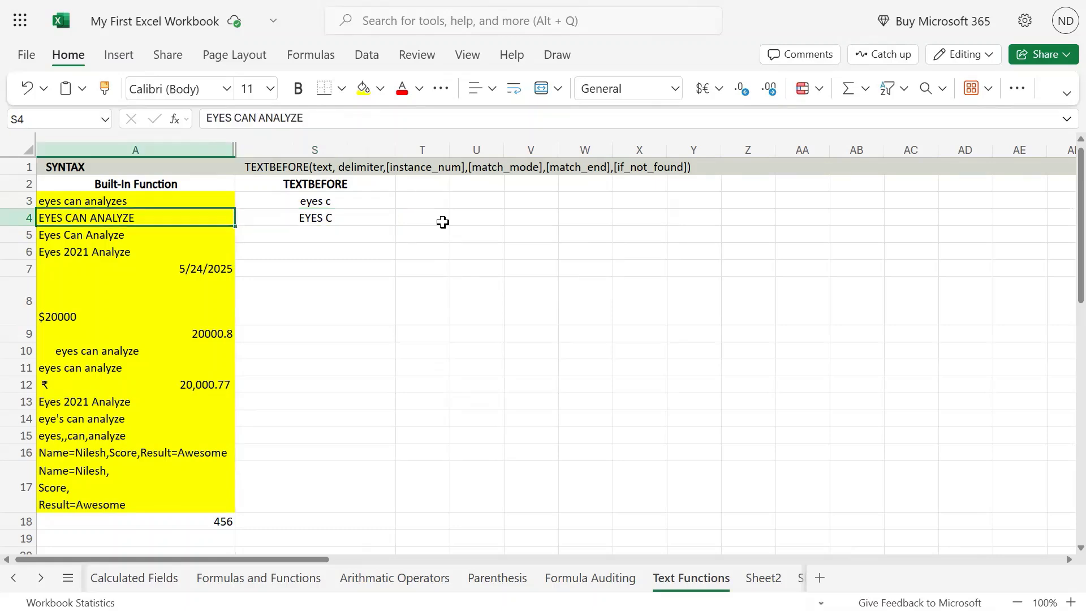
key(Right)
key(F2)
key(Left)
key(Left)
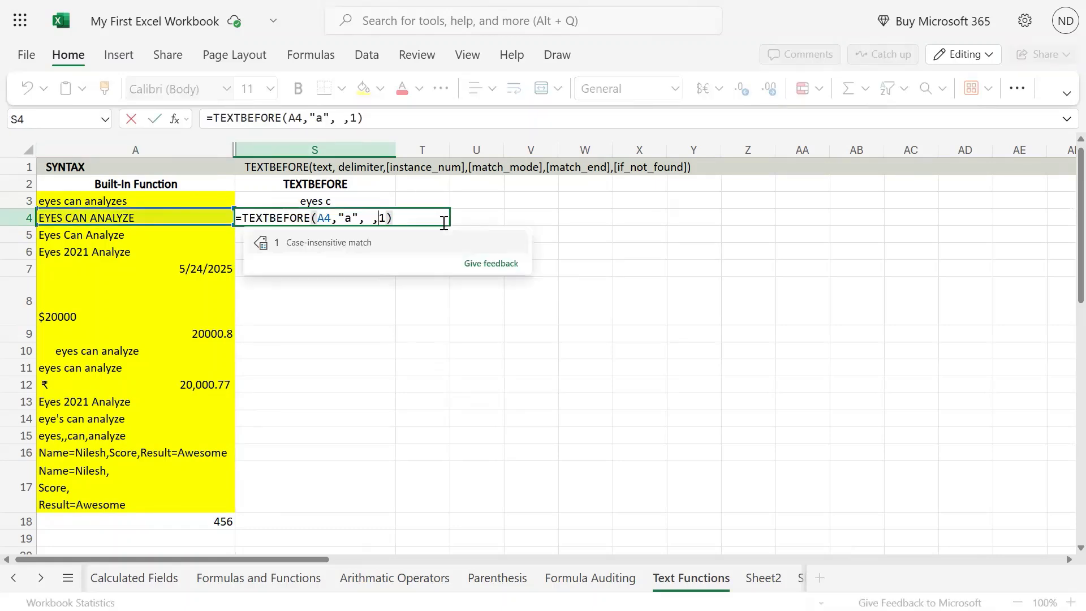
key(Left)
key(Left)
key(Left)
key(Left)
key(shift+Left)
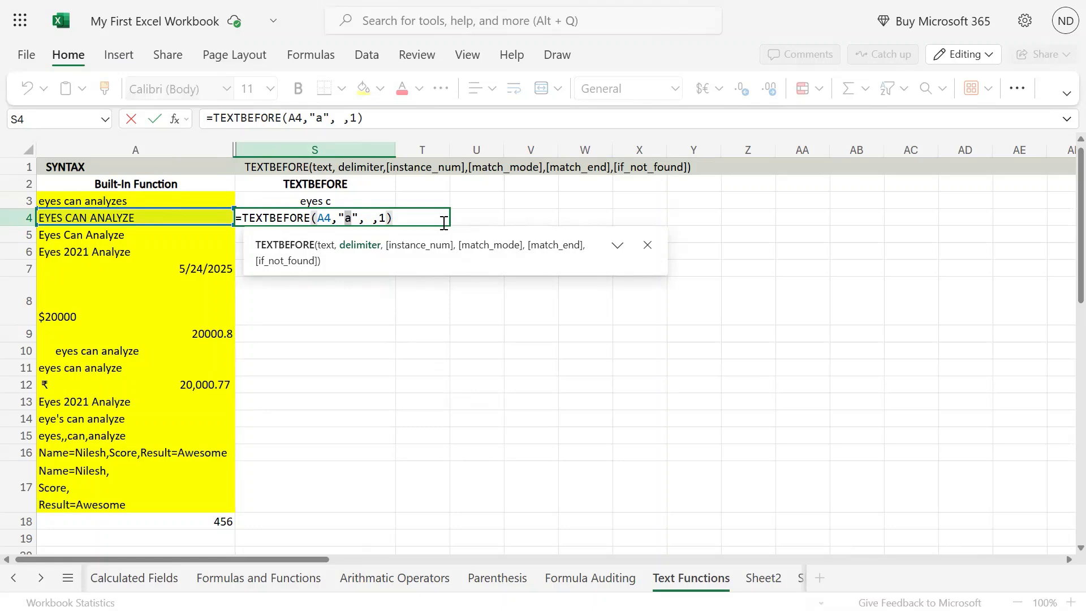
key(Return)
key(Up)
key(Up)
key(Down)
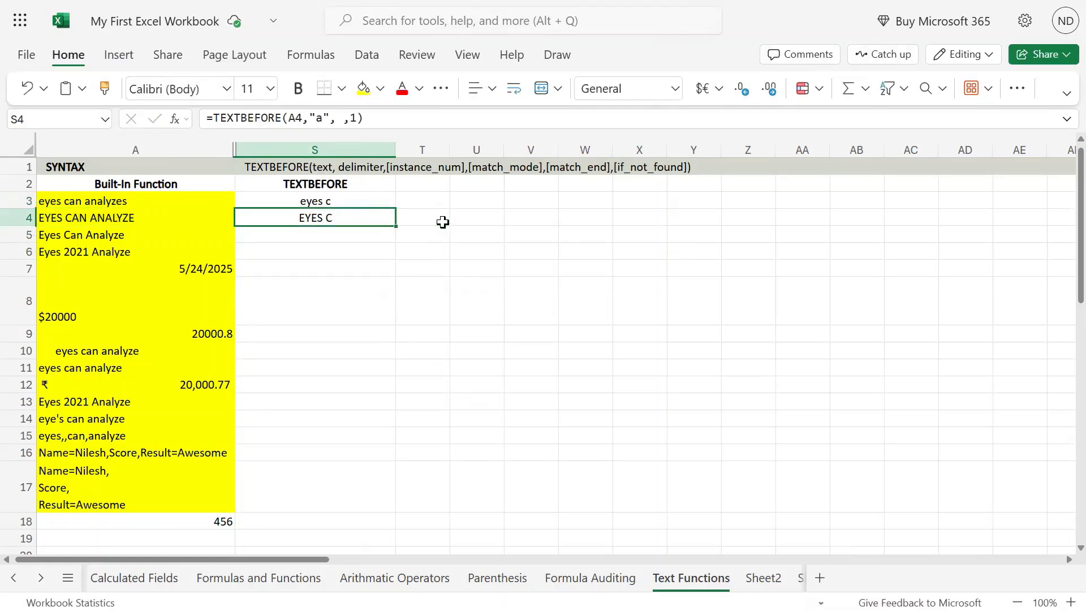
Step: Change the match mode in the S4 formula to 0 for a case-sensitive match and check it against A4
key(F2)
key(Left)
key(Left)
key(Left)
key(Left)
key(Left)
key(Left)
key(Left)
key(Left)
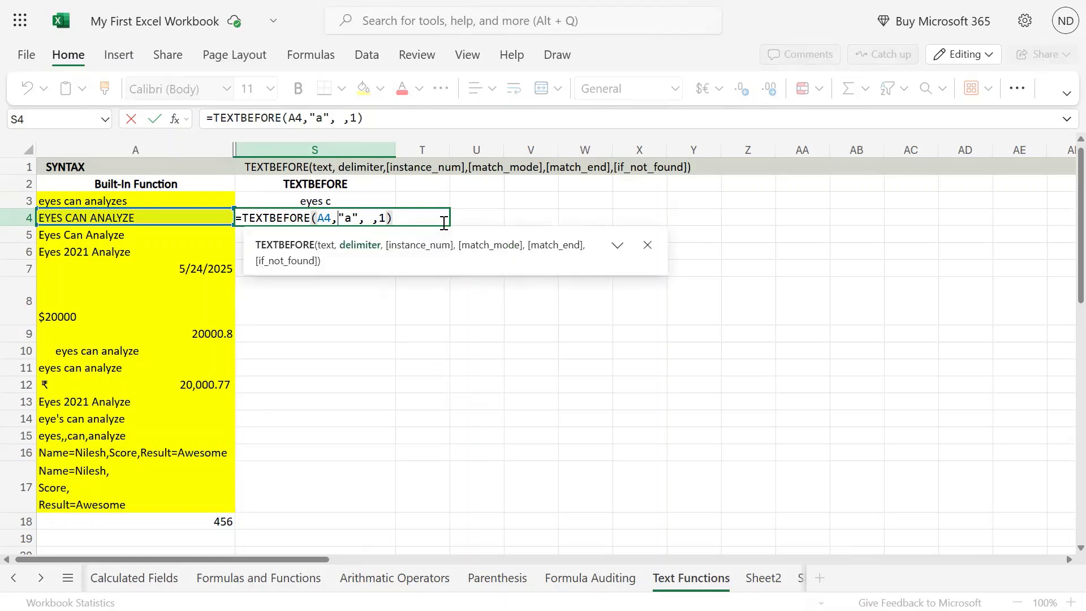
key(Right)
key(Right)
key(Right)
key(Right)
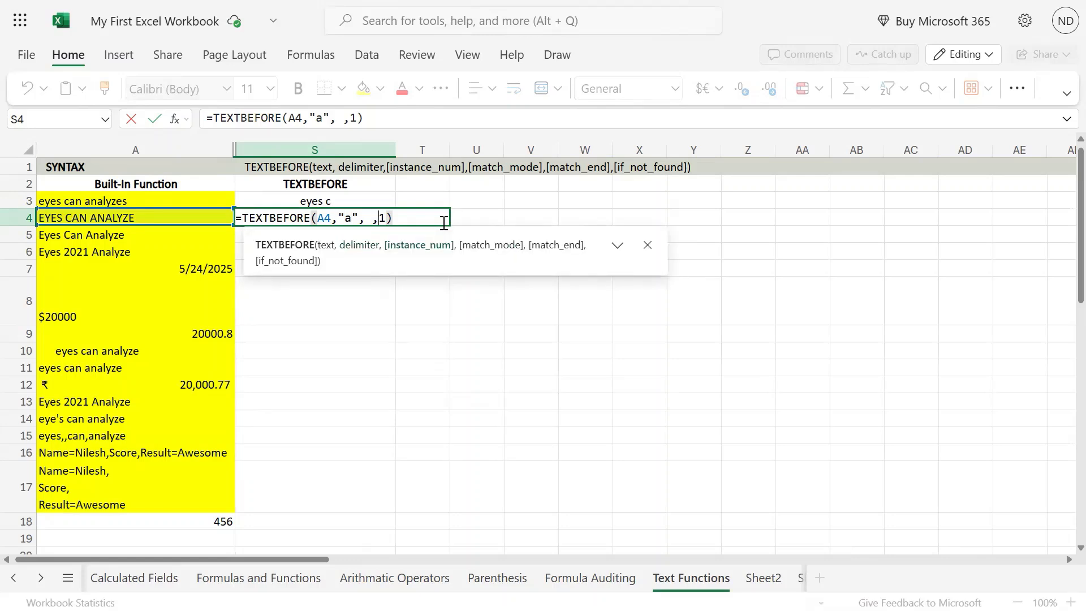
key(shift+Right)
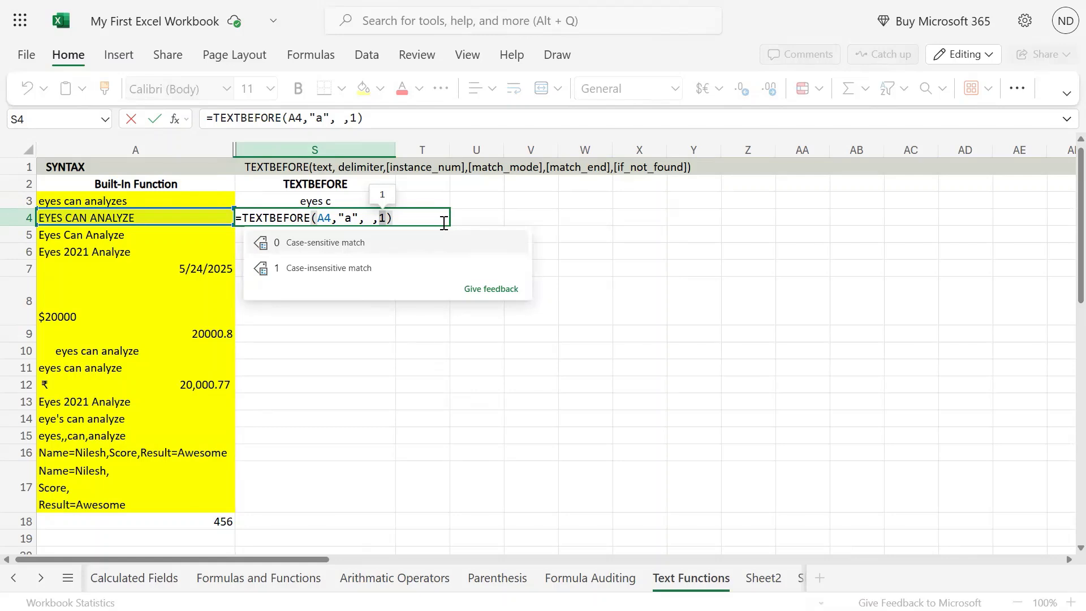
text(0)
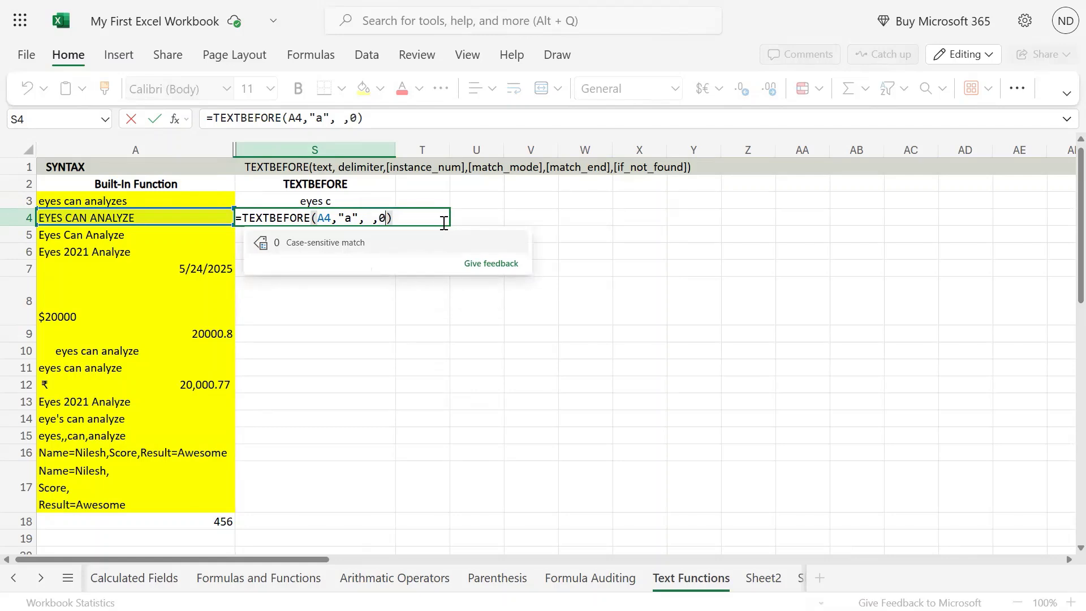
key(Return)
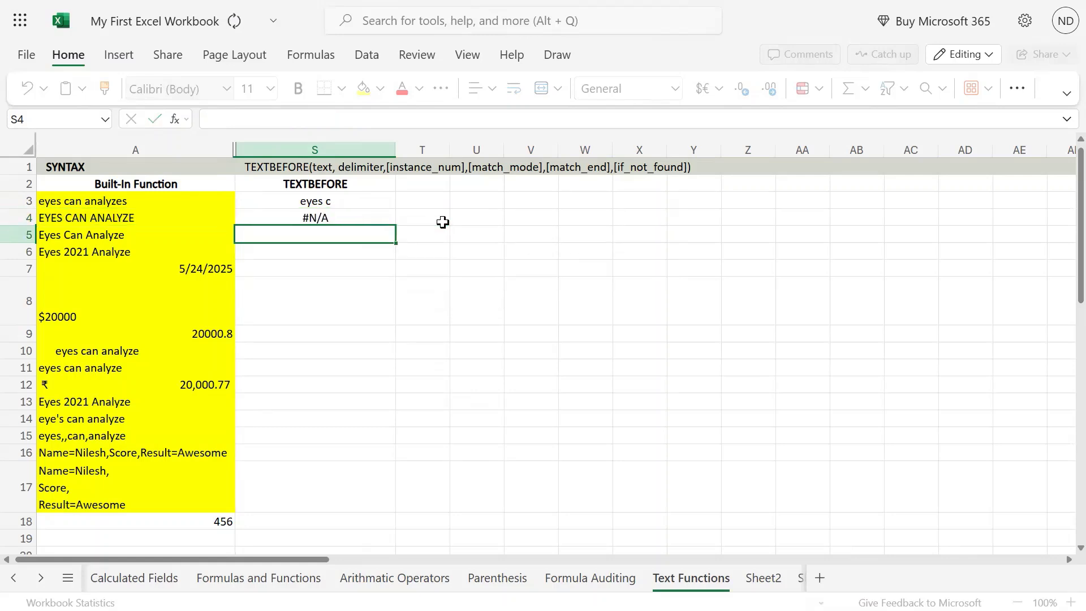
key(Up)
key(Left)
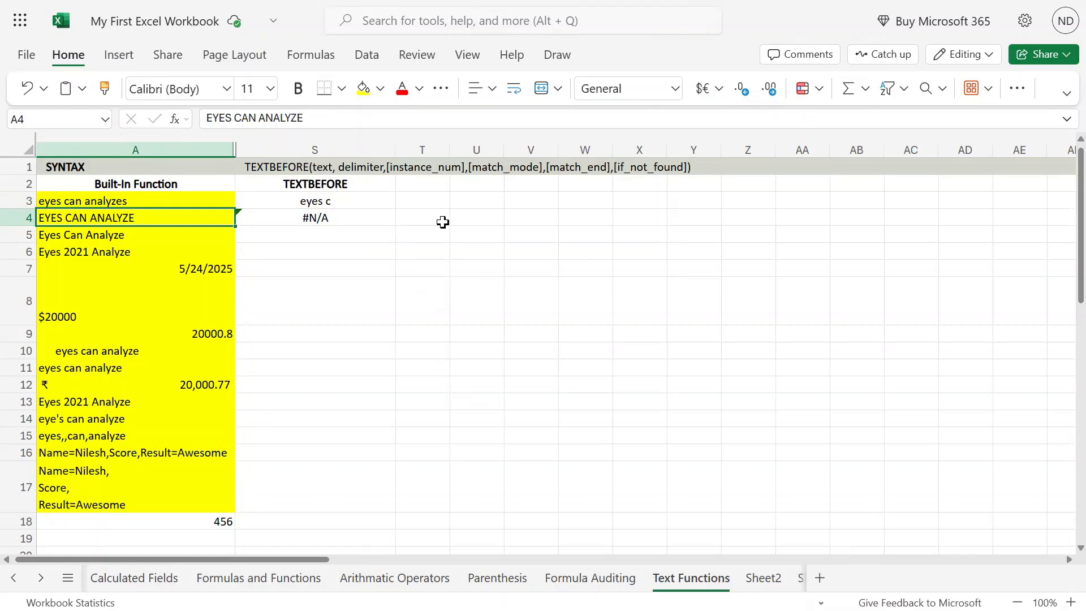
Step: Set the match mode in the S4 formula to 1, Case-insensitive match
key(Right)
key(F2)
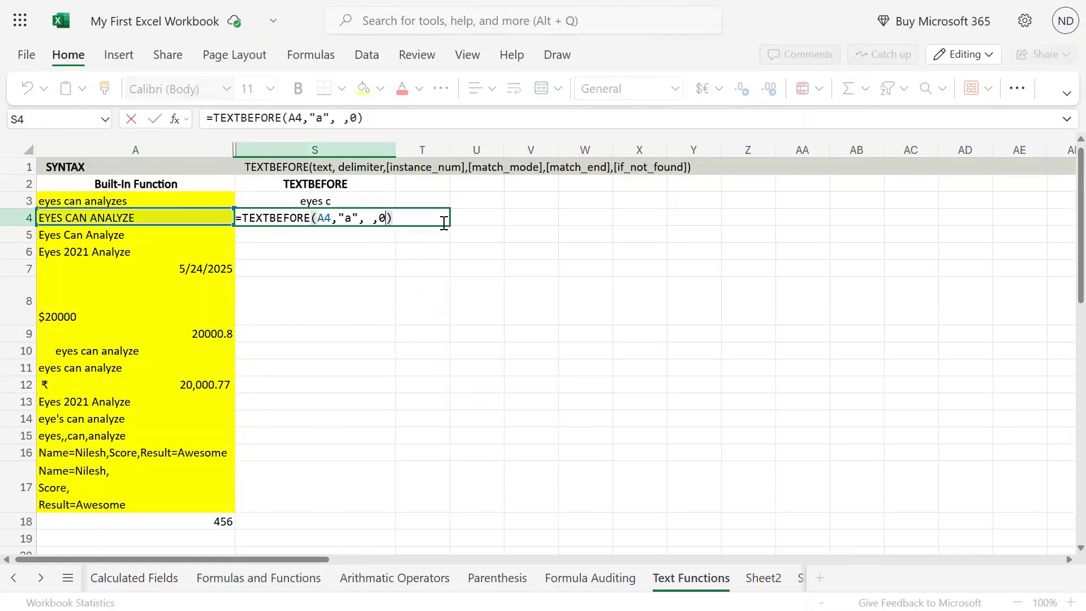
key(Left)
key(Left)
key(shift+Right)
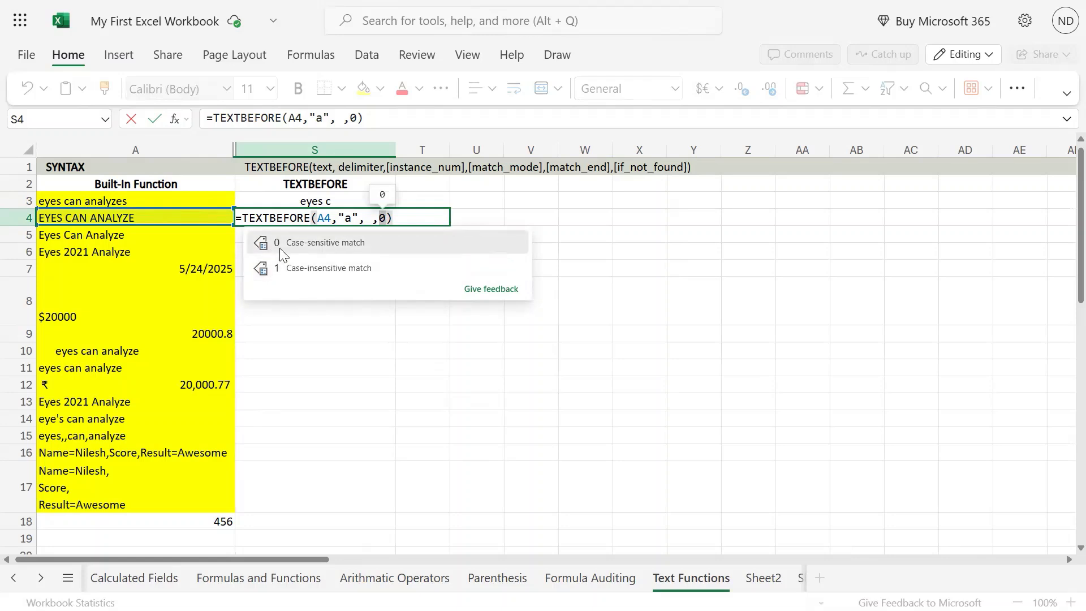
click(309, 272)
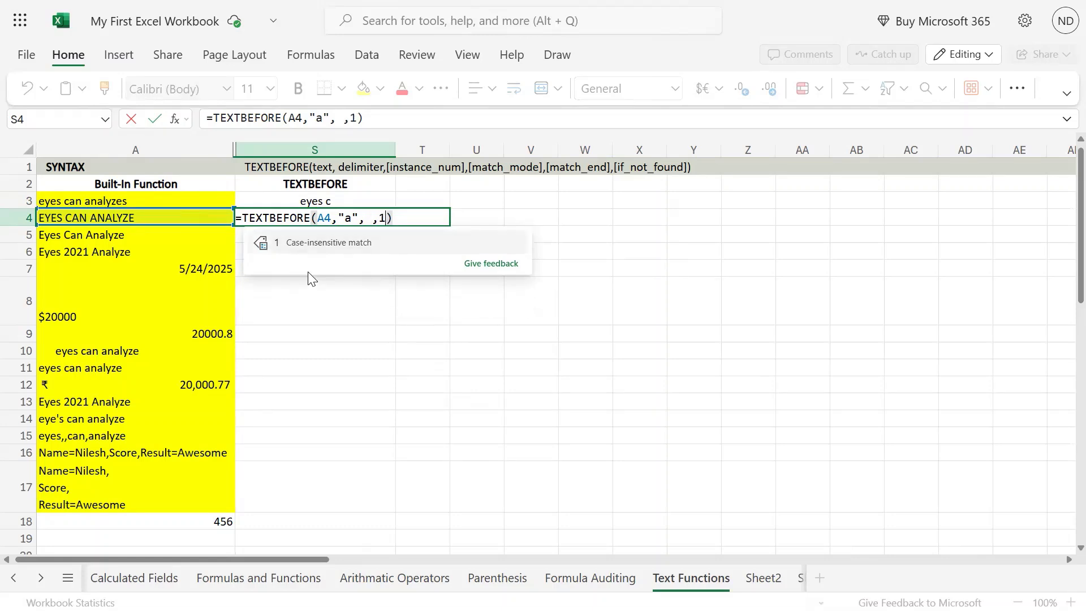
key(Return)
key(Up)
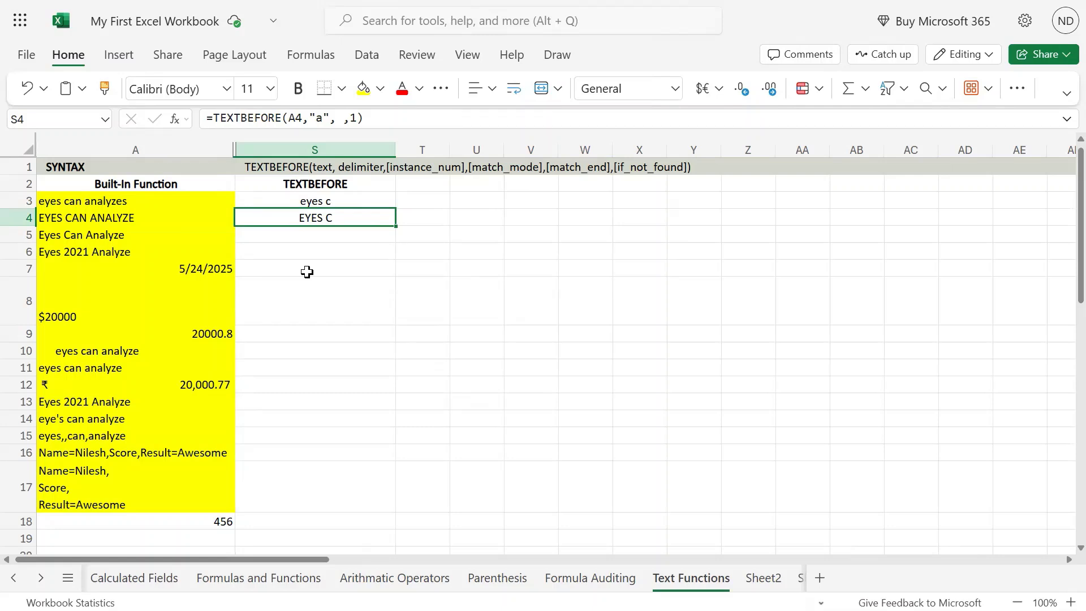
key(F2)
key(Left)
key(Left)
key(Left)
key(Left)
key(Left)
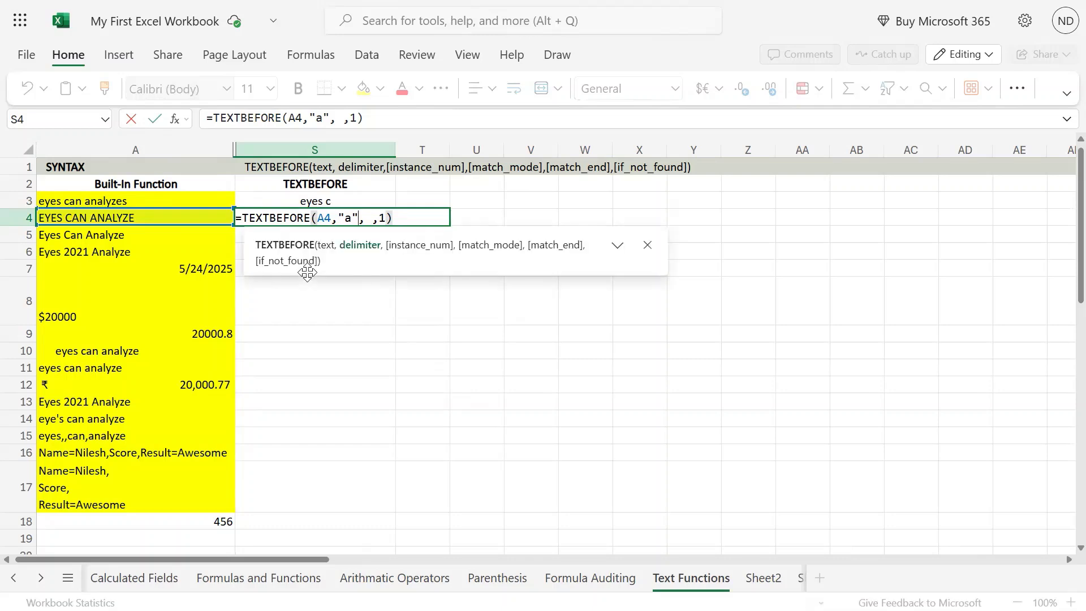
key(Escape)
key(Escape)
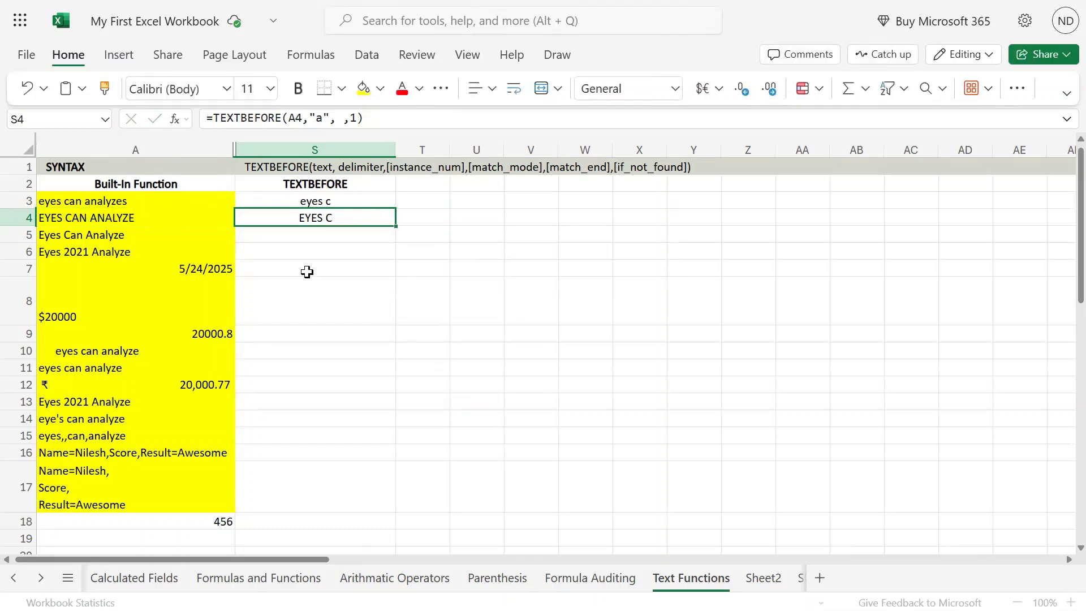
Step: Copy the case-insensitive TEXTBEFORE formula from S4 down to S5
key(ctrl+c)
key(Down)
key(ctrl+v)
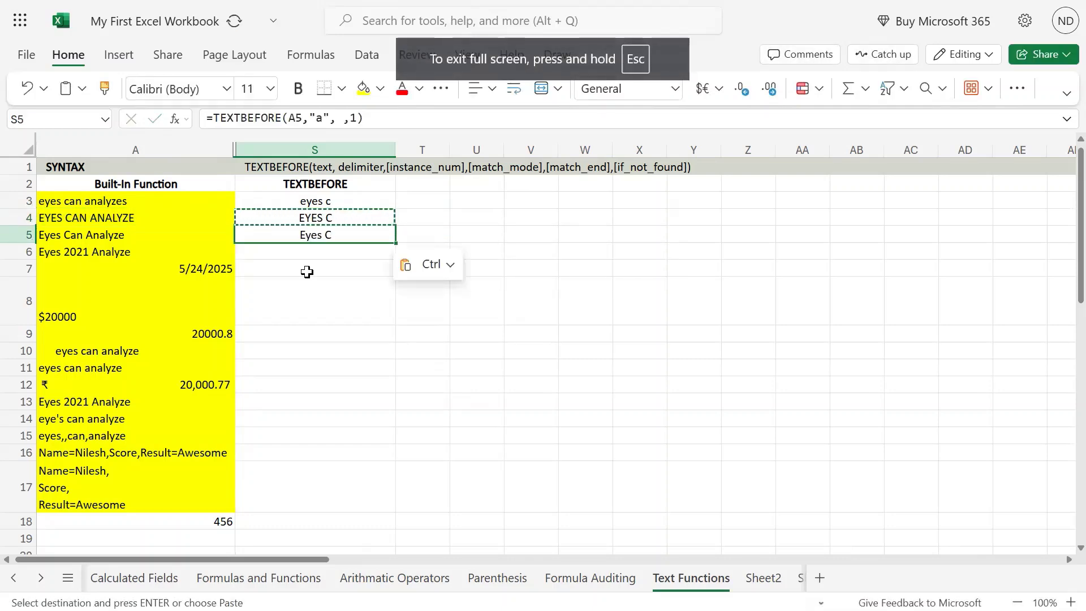
Step: Remove the instance number and match mode arguments from the S5 formula, leaving =TEXTBEFORE(A5,"a")
key(F2)
key(Left)
key(Left)
key(Left)
key(Left)
key(Left)
key(Left)
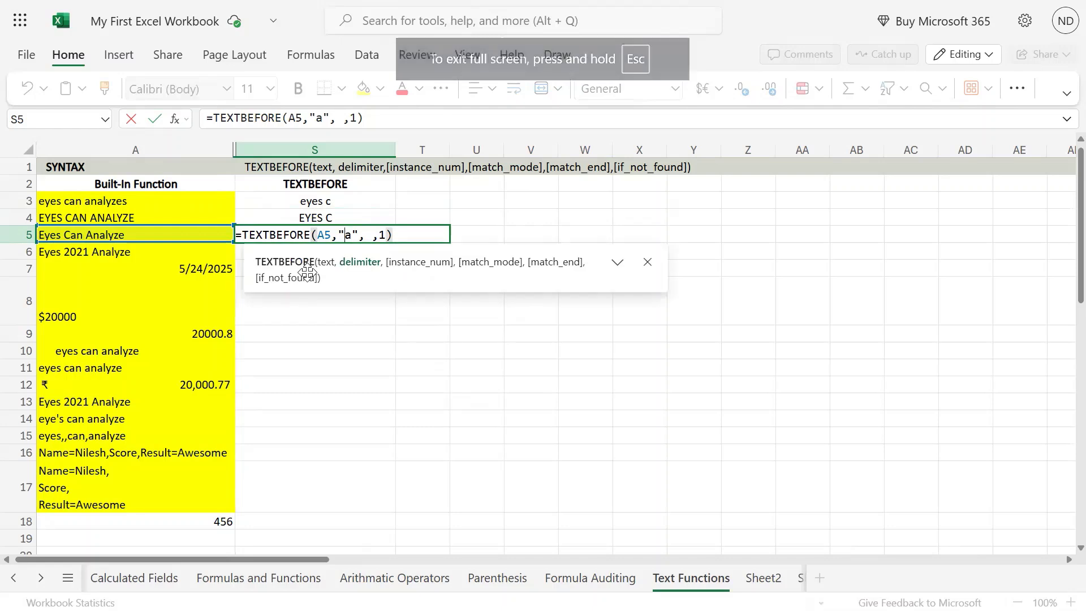
key(Right)
key(Right)
key(Right)
key(Right)
key(Right)
key(BackSpace)
key(BackSpace)
key(BackSpace)
key(BackSpace)
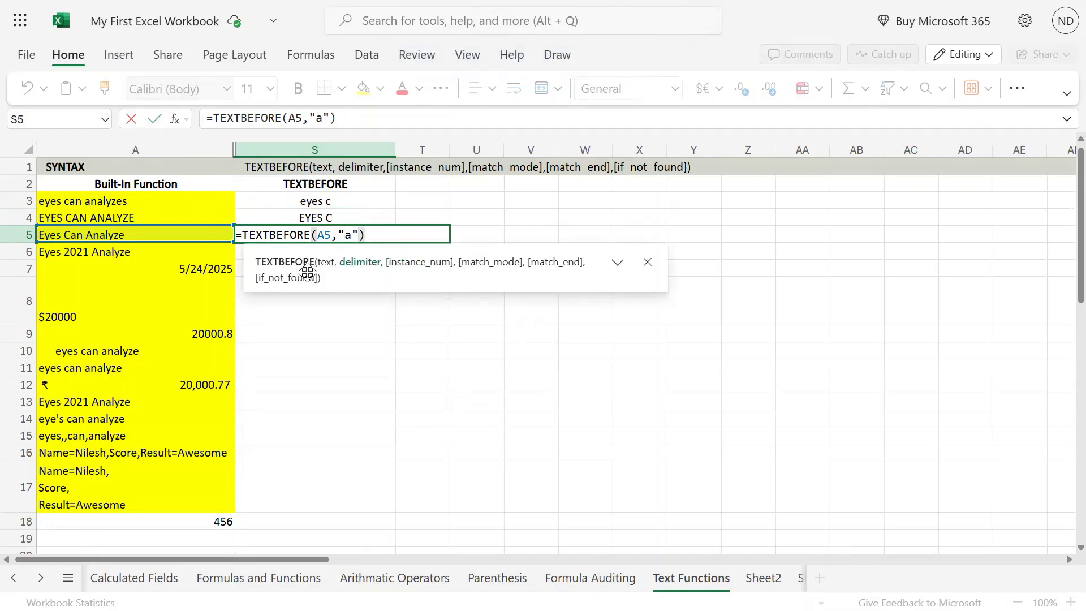
Step: Turn the S5 delimiter into an array of a space and "a", giving =TEXTBEFORE(A5,{" ","a"})
text({" ")
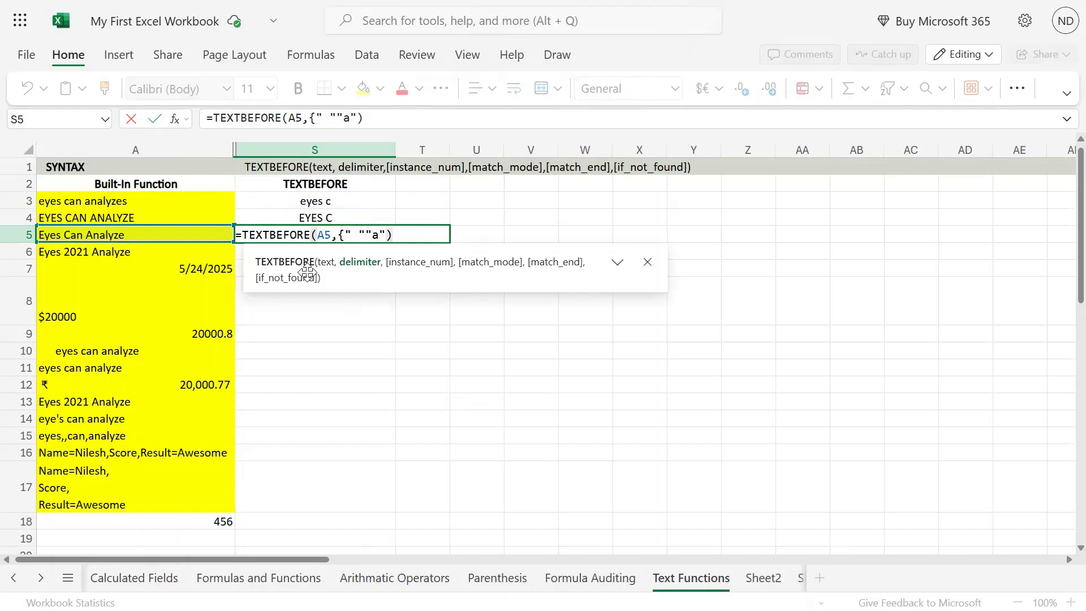
text(,)
key(Right)
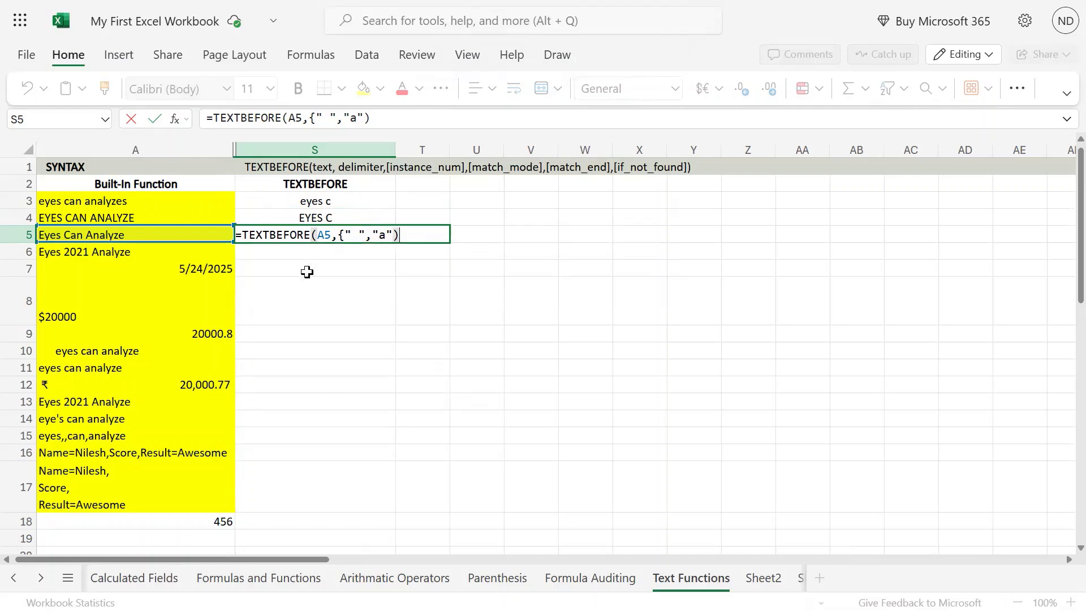
text(})
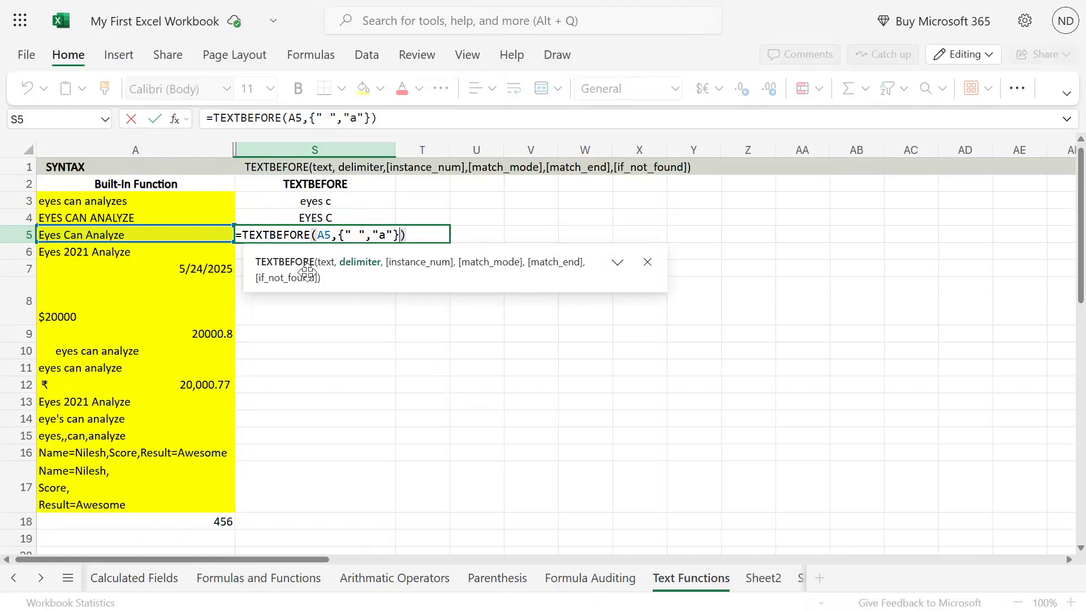
key(shift+Left)
key(shift+Left)
key(shift+Left)
key(shift+Left)
key(shift+Left)
key(shift+Left)
key(shift+Left)
key(shift+Left)
key(shift+Left)
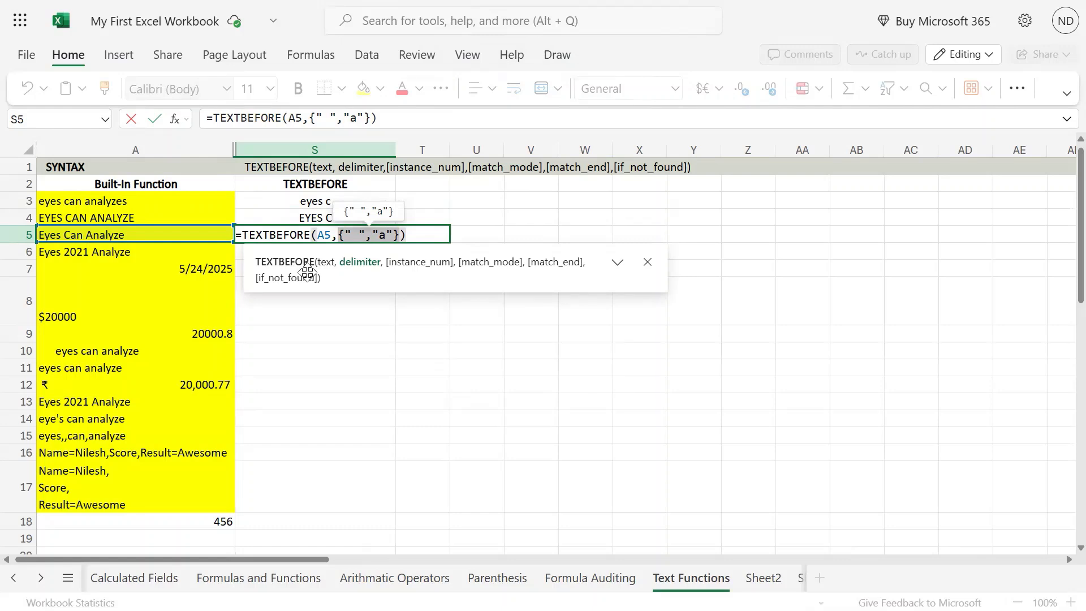
key(Return)
Step: Compare the source text in A5 with the two-delimiter TEXTBEFORE result in S5
key(Up)
key(Left)
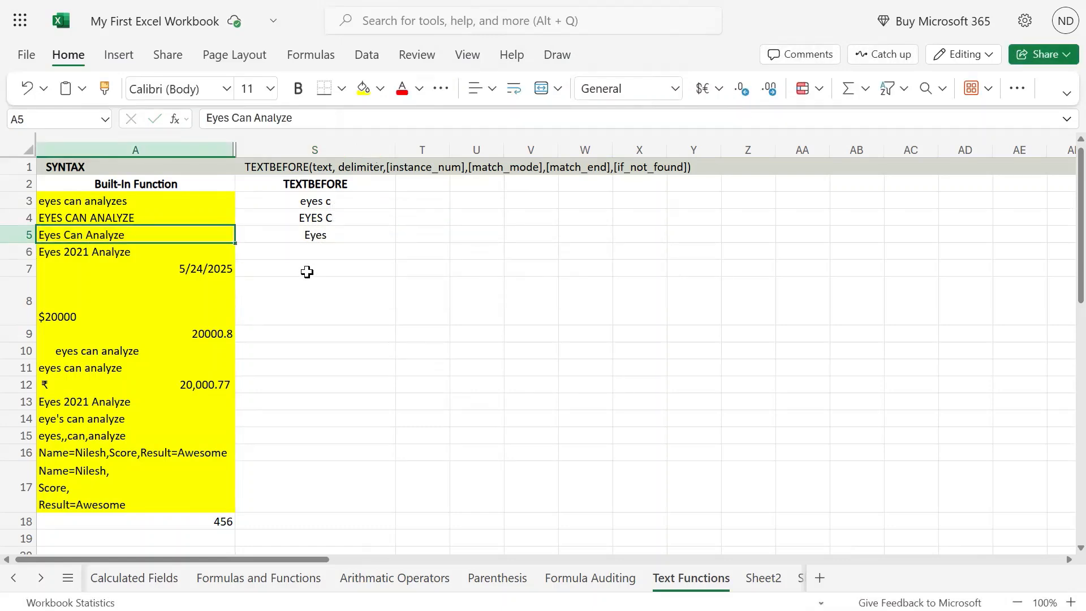
key(Right)
key(Left)
key(Right)
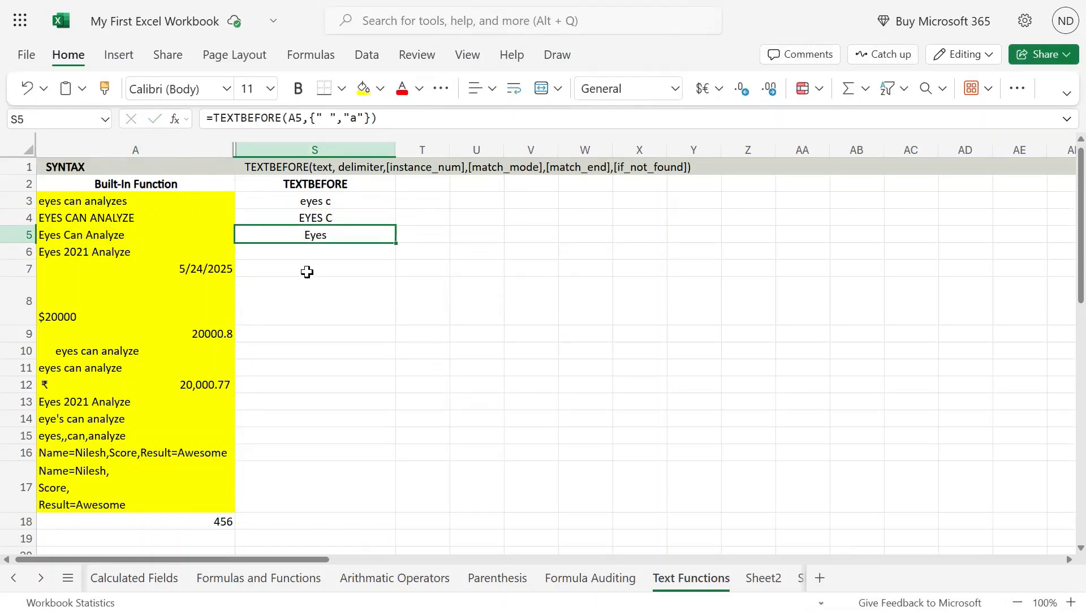
key(Left)
key(Right)
key(Down)
key(Up)
Step: Copy the two-delimiter formula from S5 down to S6 so it reads =TEXTBEFORE(A6,{" ","a"})
key(ctrl+c)
key(Down)
key(ctrl+v)
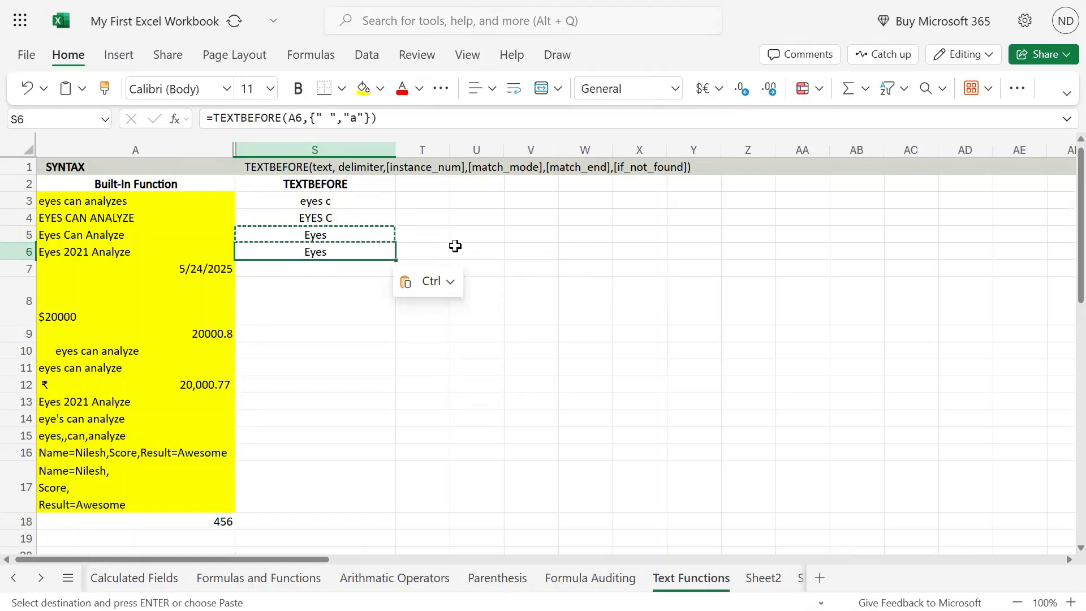
Step: Replace the delimiter array in the S6 formula with the single delimiter "e", giving =TEXTBEFORE(A6,"e")
key(F2)
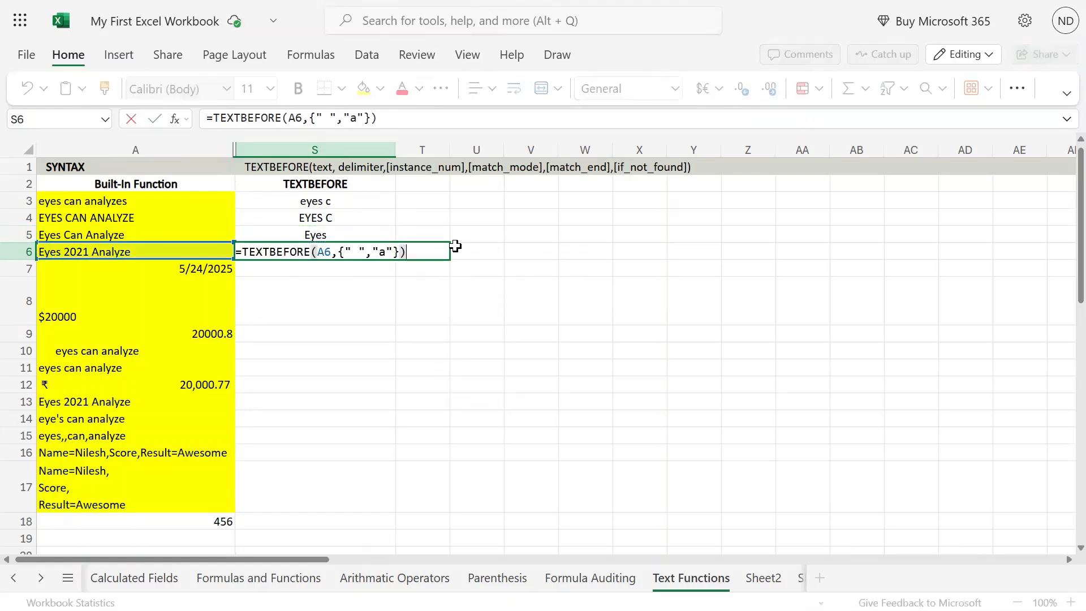
key(Left)
key(Left)
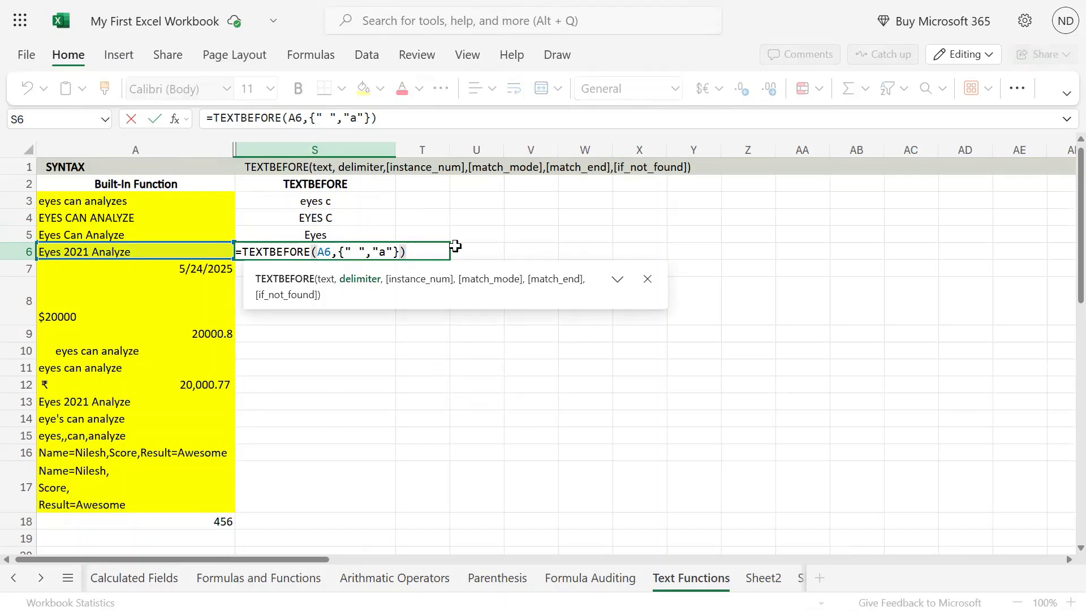
key(BackSpace)
key(BackSpace)
key(BackSpace)
key(BackSpace)
key(BackSpace)
key(BackSpace)
key(BackSpace)
key(BackSpace)
key(BackSpace)
text("e")
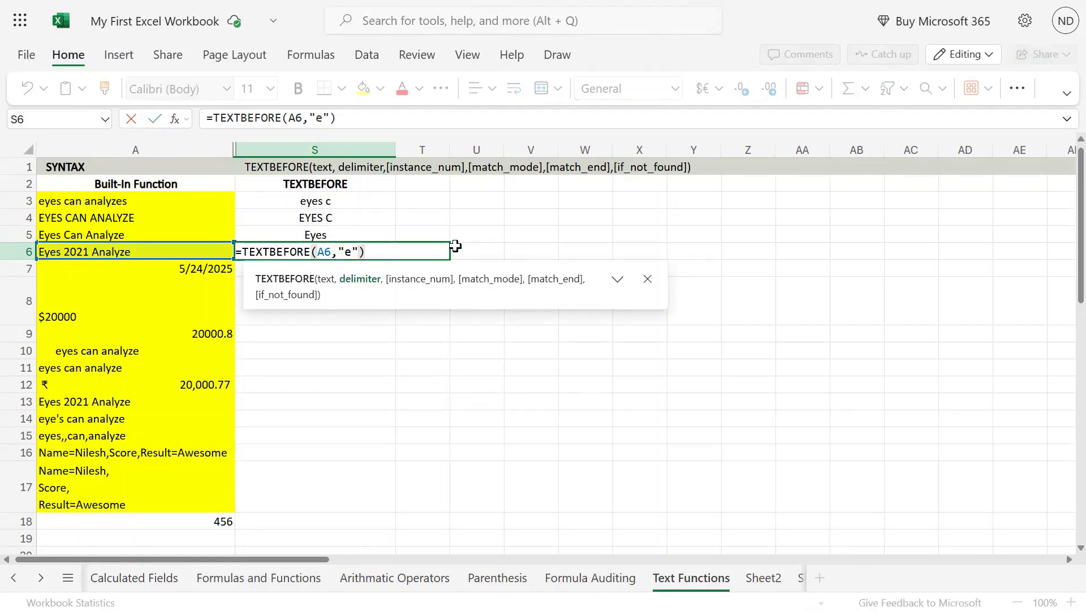
key(Return)
Step: Compare the source text in A6 with the TEXTBEFORE result in S6
key(Up)
key(Left)
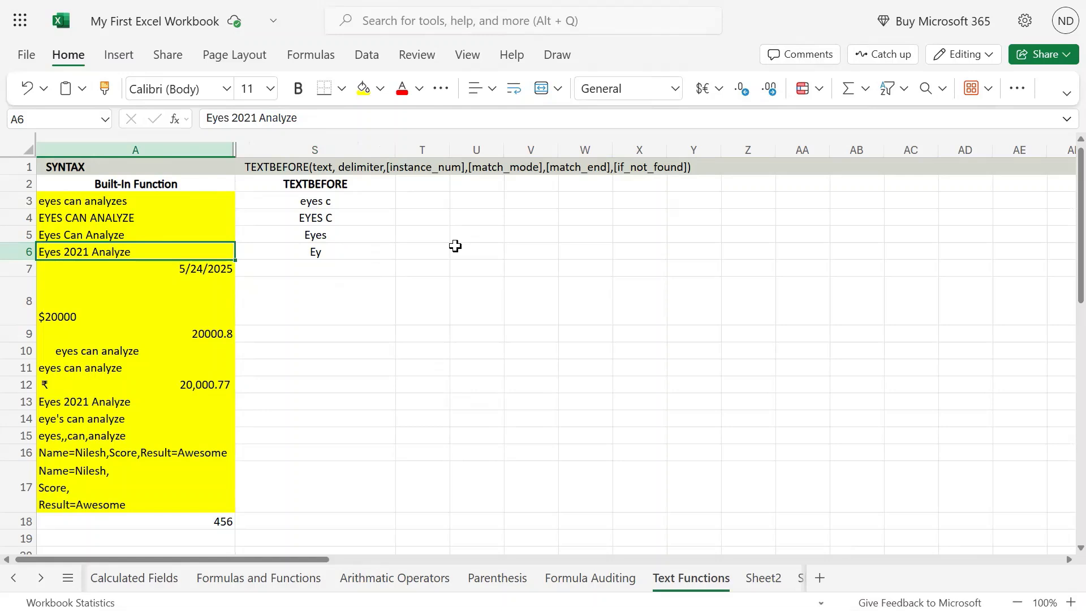
key(Right)
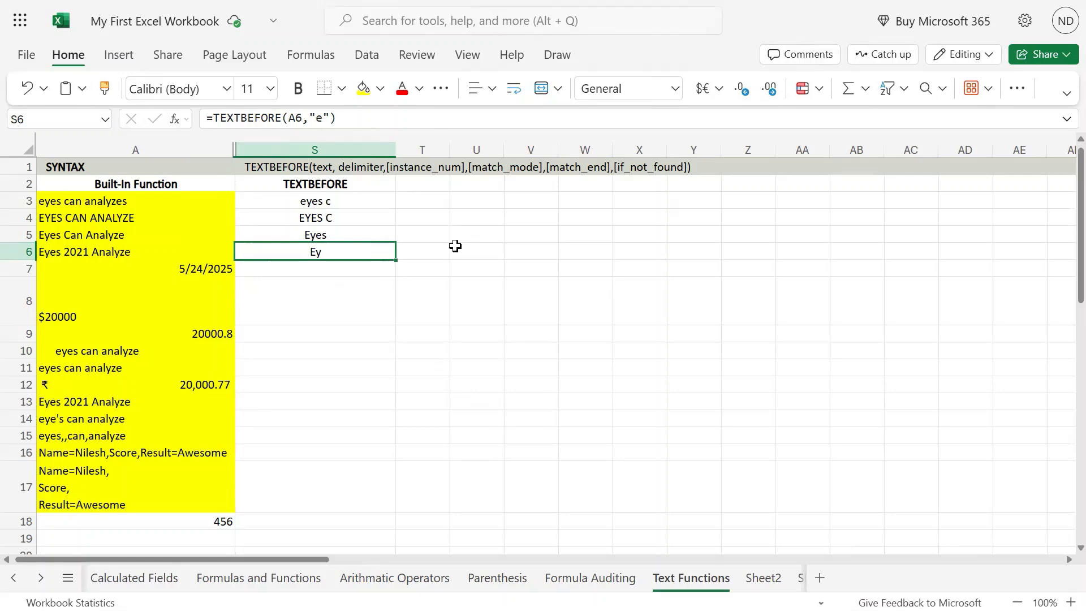
key(Up)
key(Down)
key(ctrl+c)
key(Down)
key(Down)
key(Down)
key(Down)
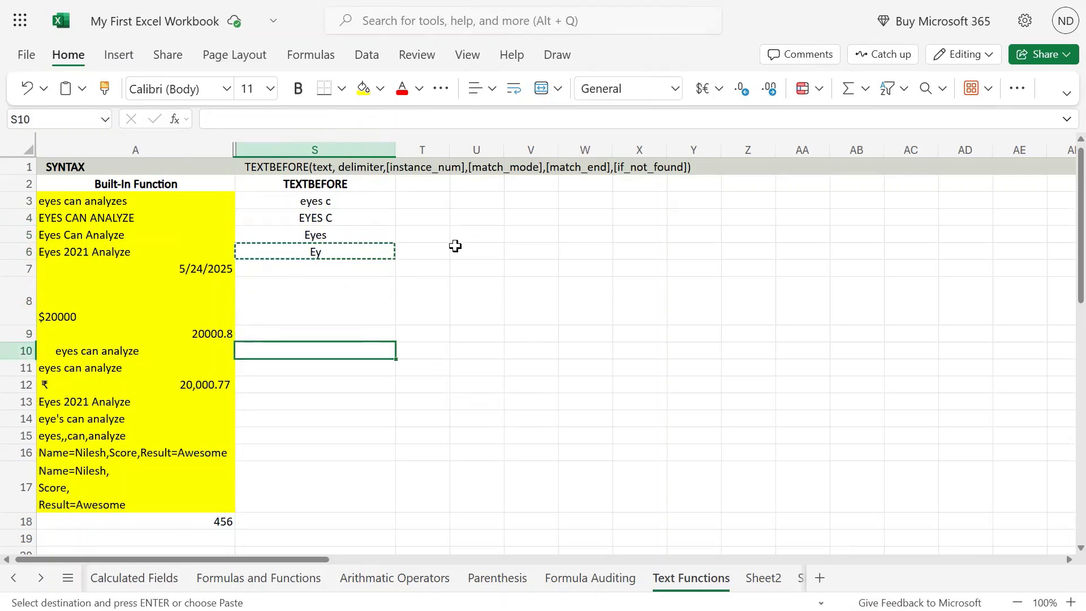
key(Down)
text(=)
key(Escape)
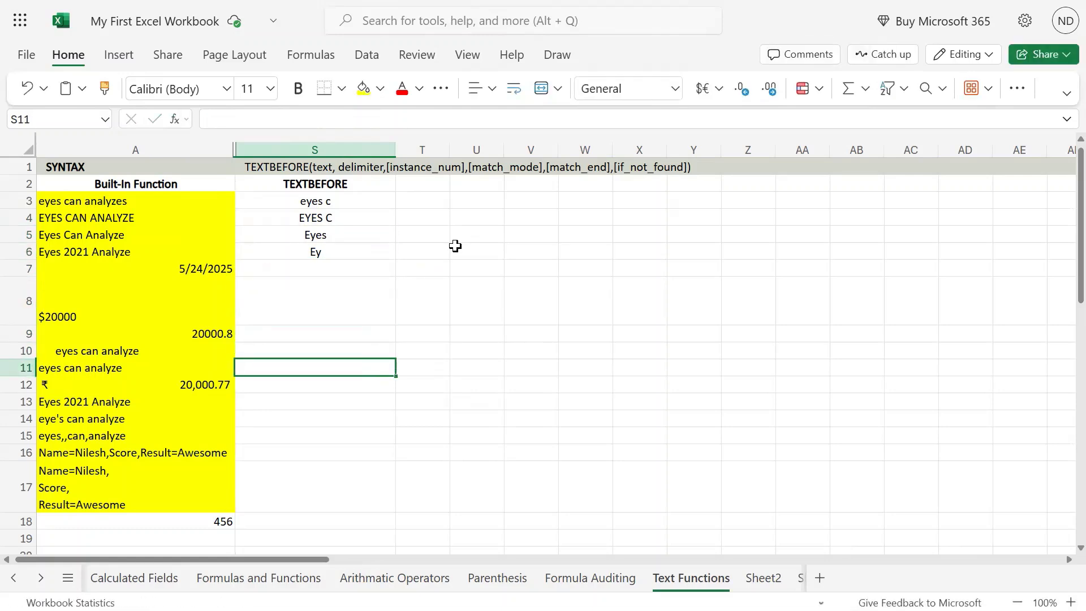
key(Up)
key(Up)
key(Up)
key(Up)
key(Up)
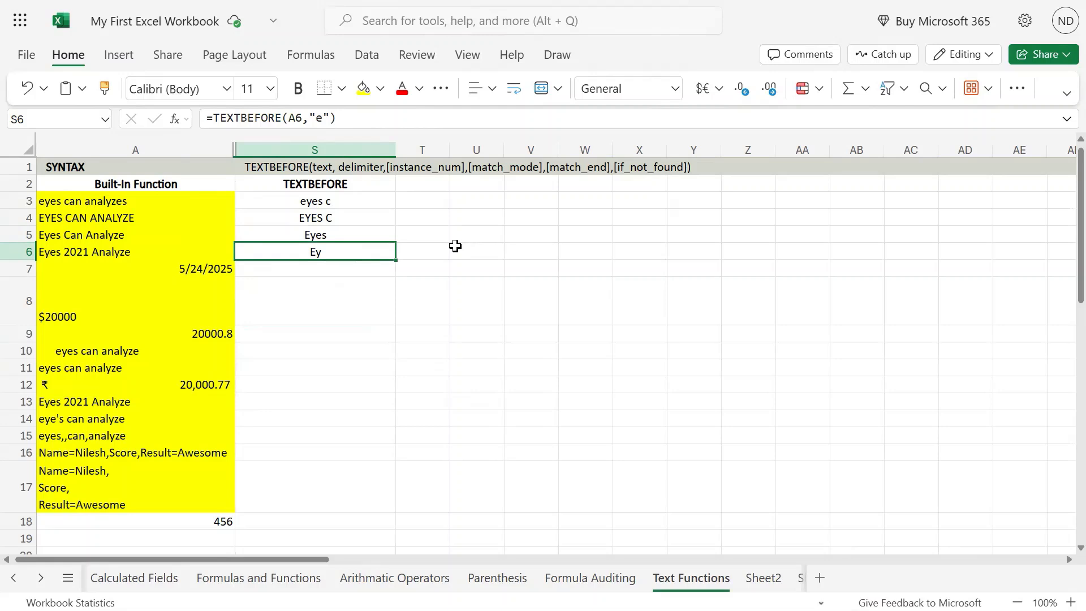
Step: Copy the formula from S6 to S11 so it reads =TEXTBEFORE(A11,"e")
key(ctrl+c)
key(Down)
key(Down)
key(Down)
key(Down)
key(Down)
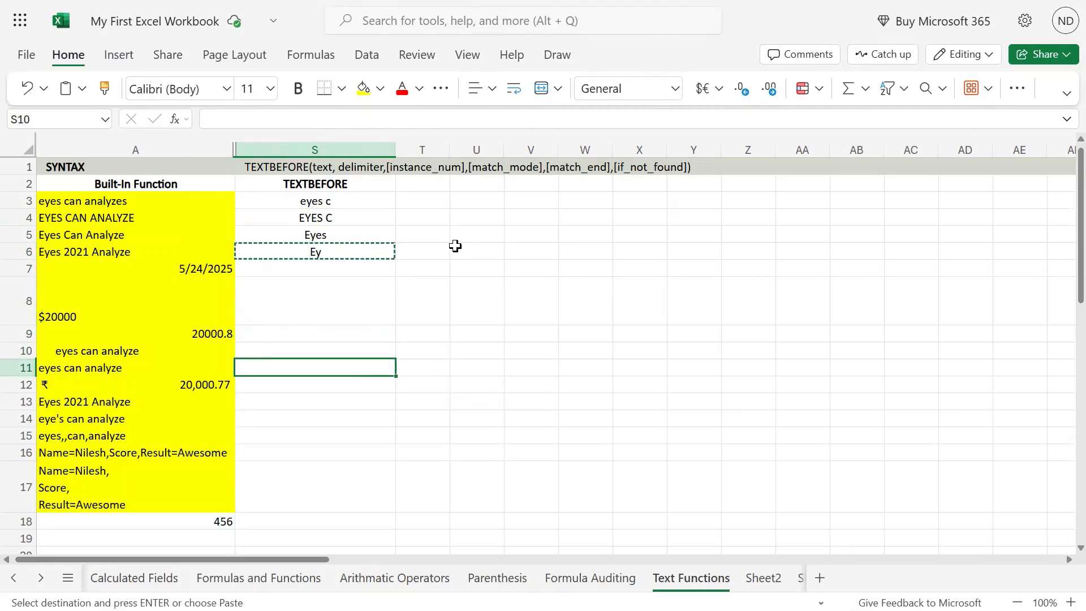
key(ctrl+v)
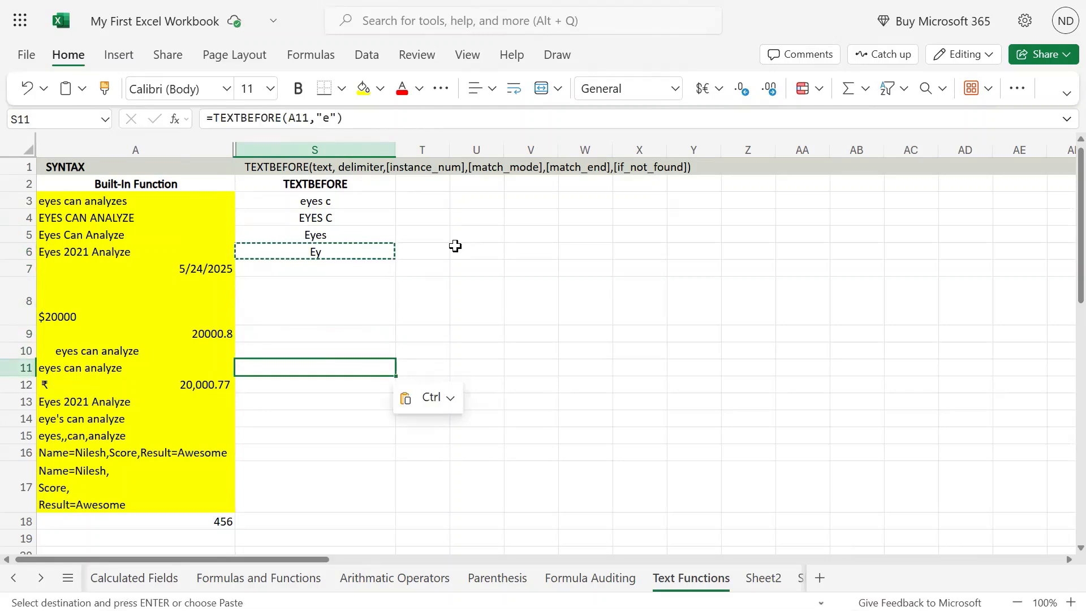
key(ctrl+z)
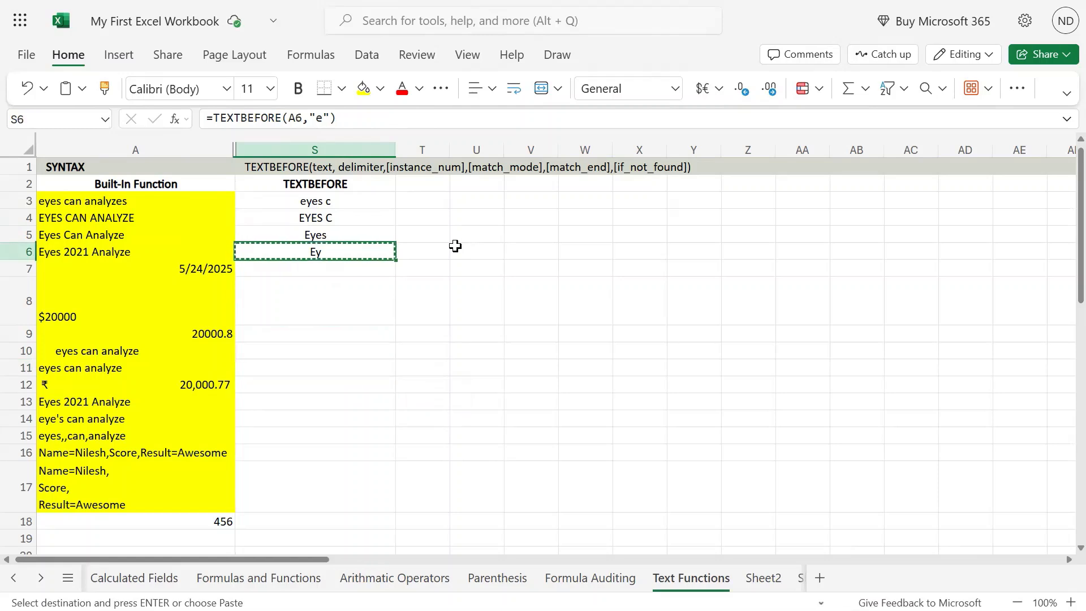
key(Down)
key(Down)
key(Down)
key(Down)
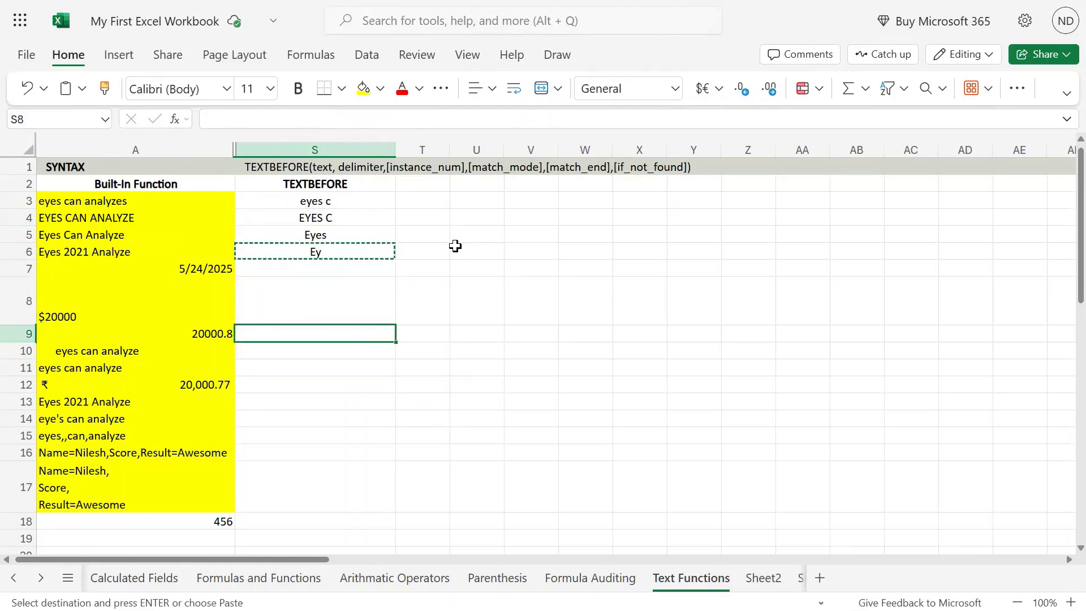
key(Down)
key(ctrl+v)
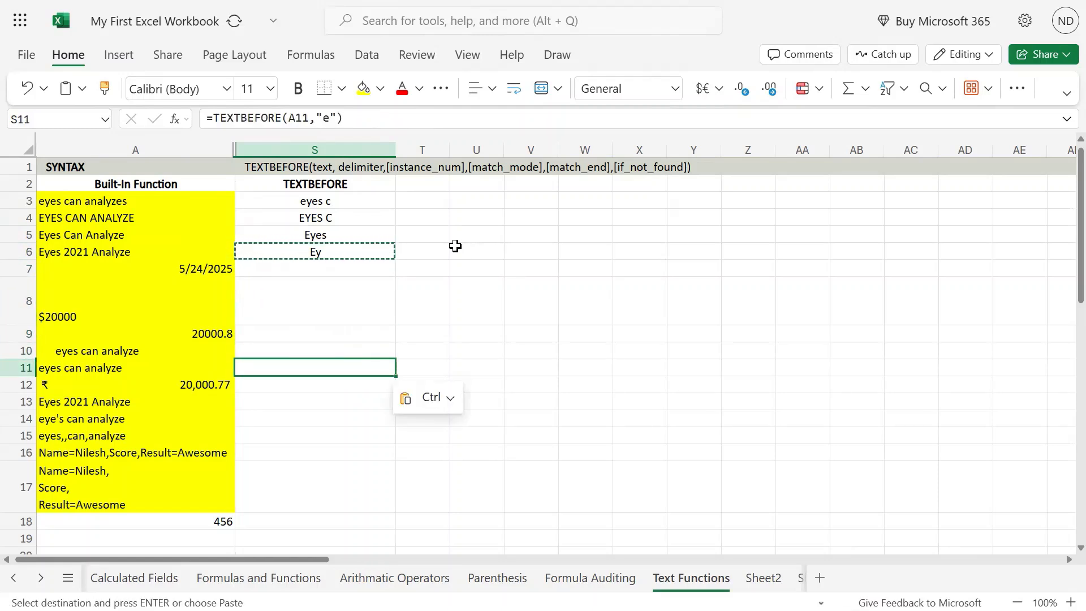
Step: Examine the S11 formula and the source text in A11, dismissing the default mail app prompt
key(F2)
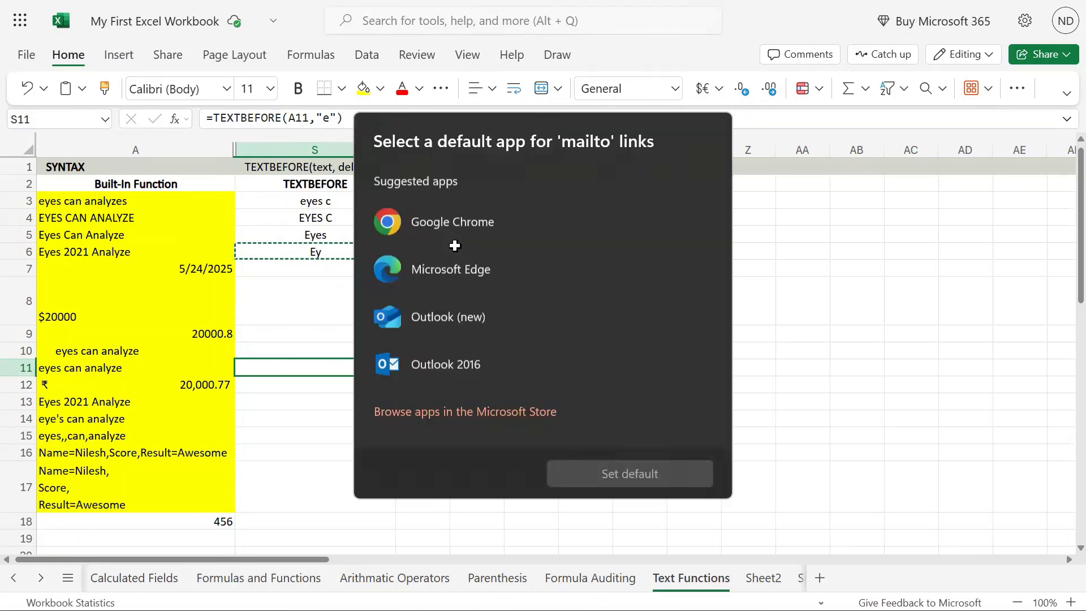
key(Escape)
key(F2)
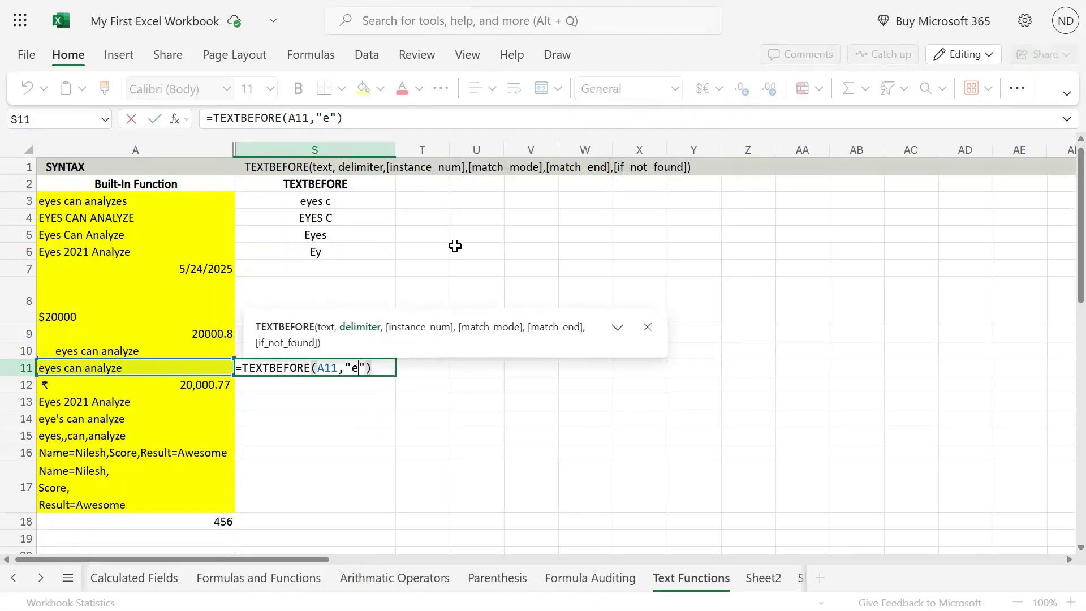
key(Escape)
key(Escape)
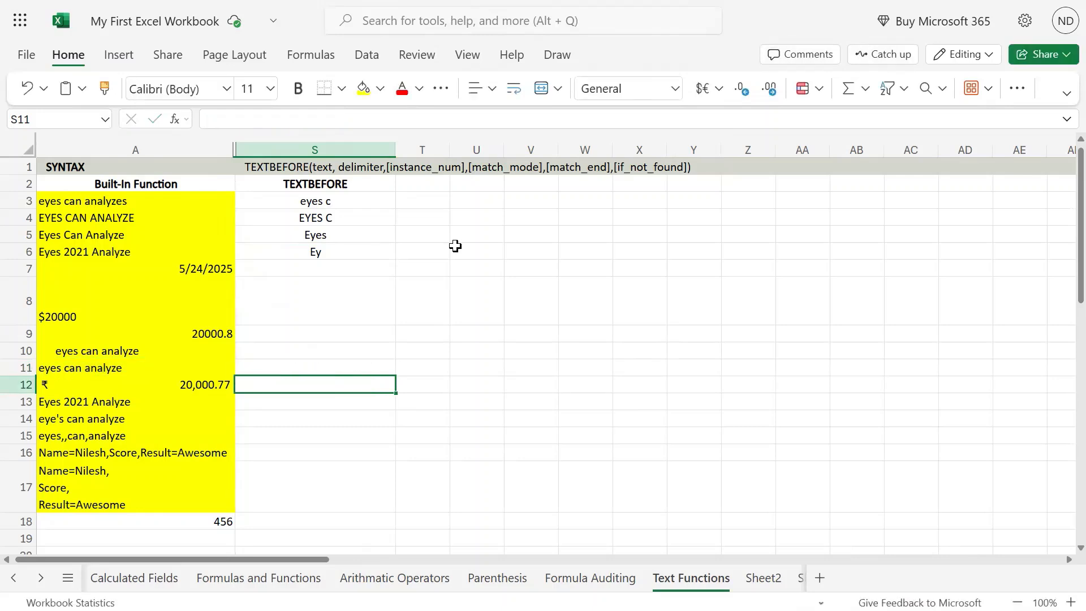
key(Left)
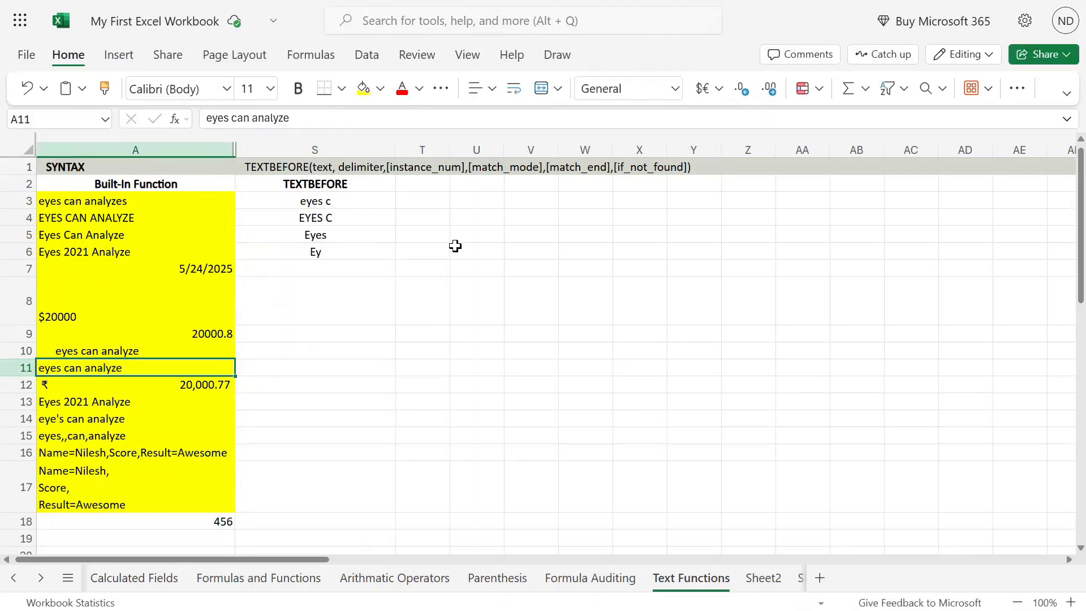
key(F2)
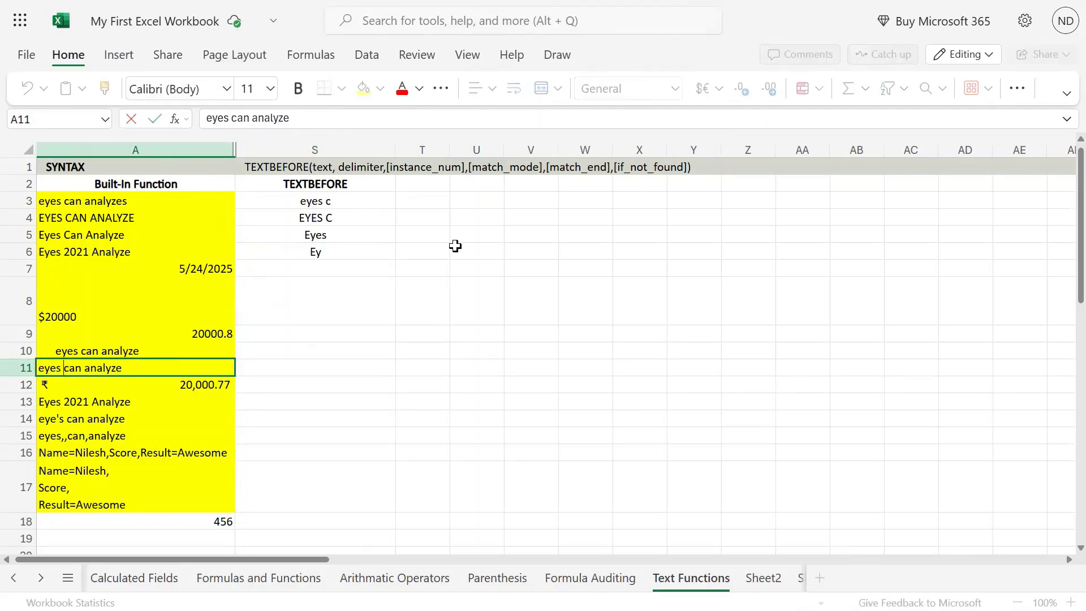
key(shift+Left)
key(Left)
key(Return)
key(Down)
key(Up)
key(Up)
key(Right)
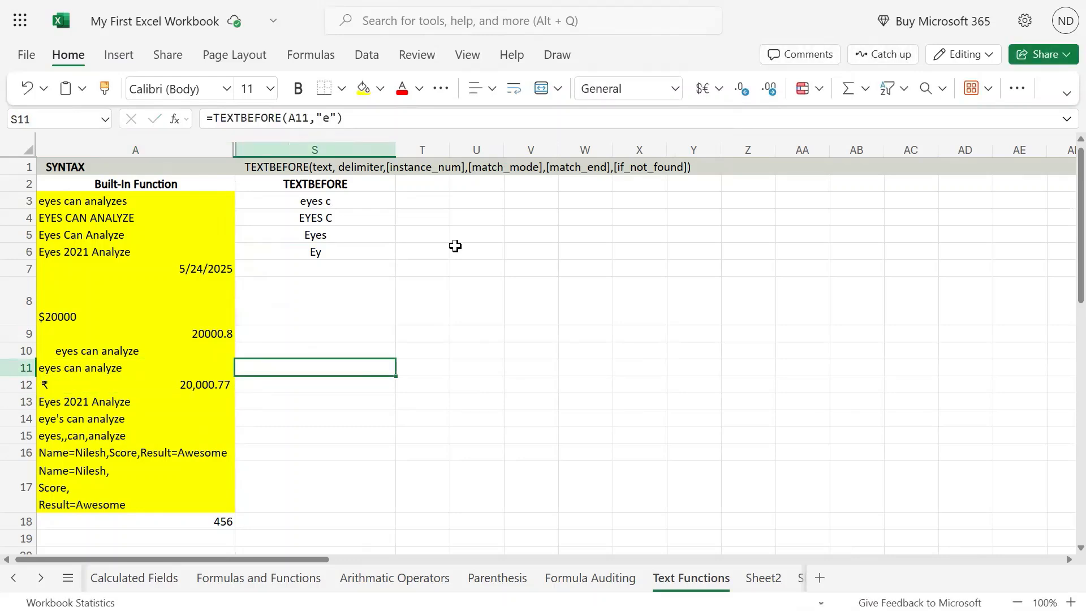
key(Left)
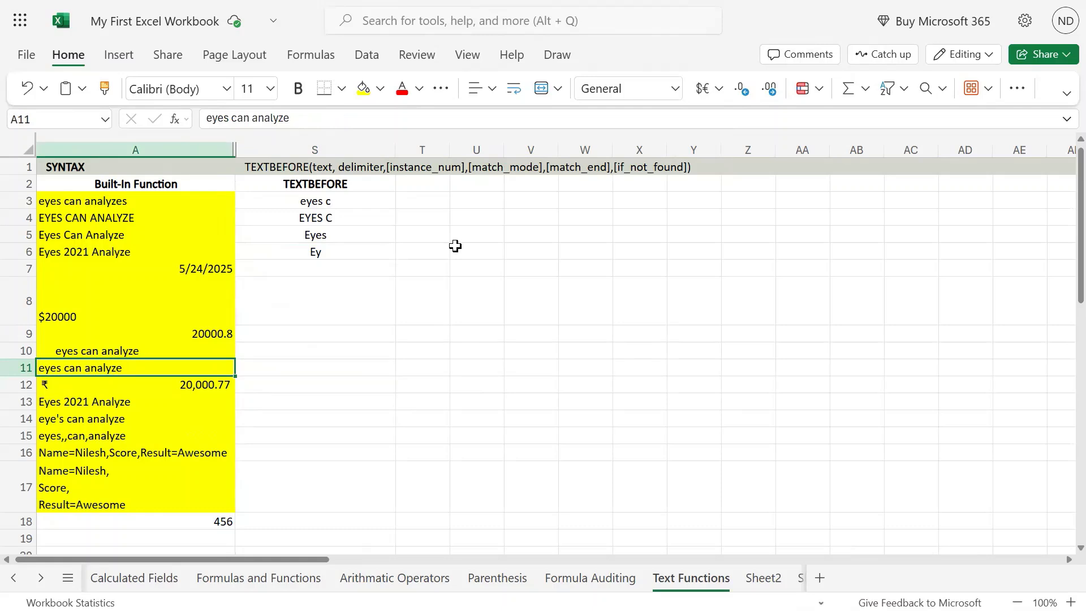
Step: Add instance number 2 to the S11 formula, giving =TEXTBEFORE(A11,"e",2)
key(Right)
key(F2)
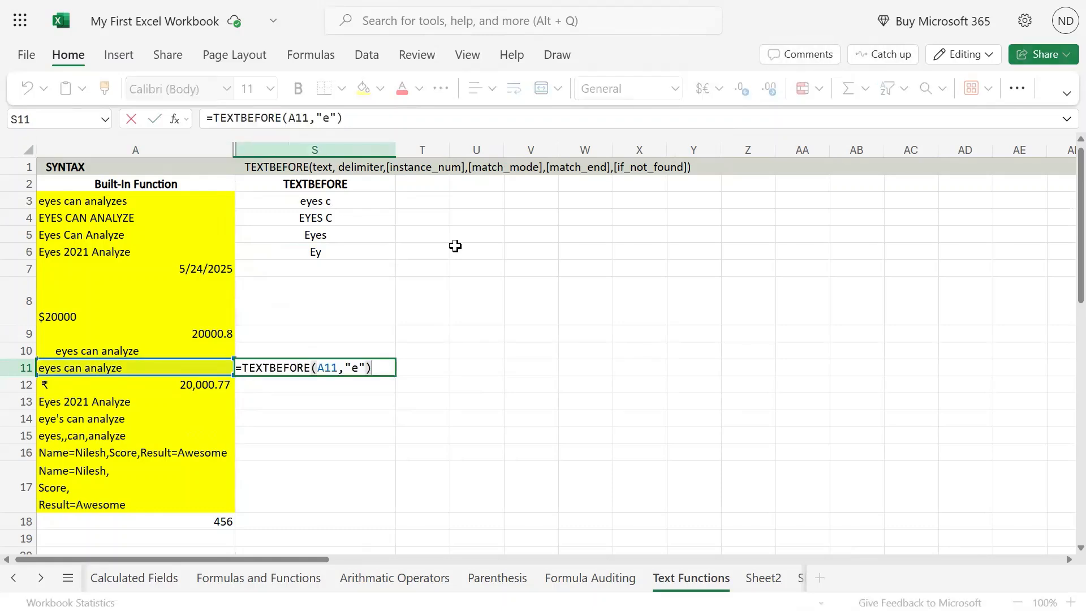
text(,2)
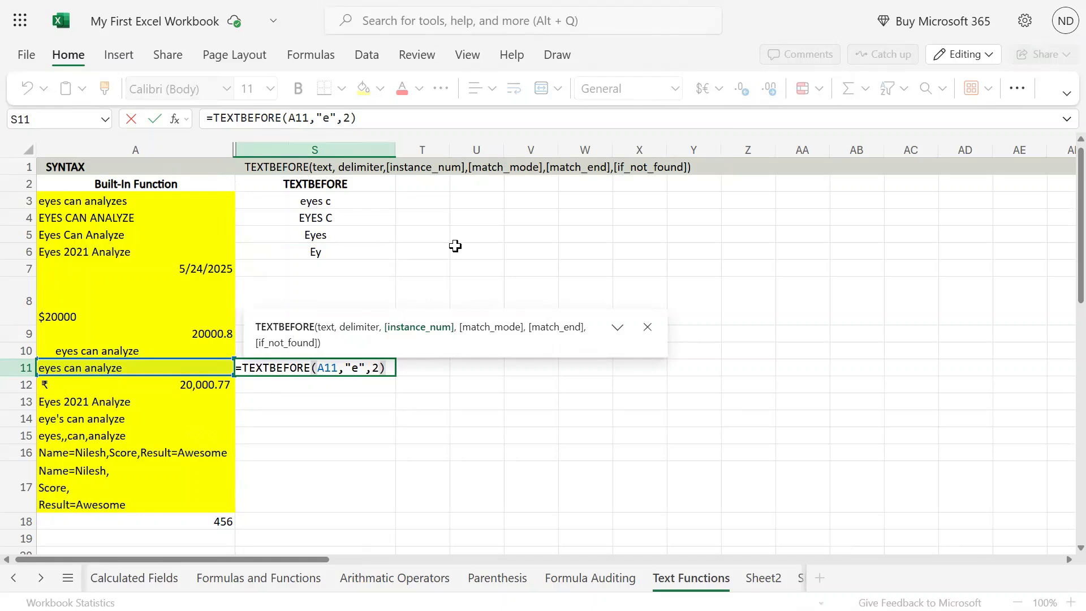
key(Return)
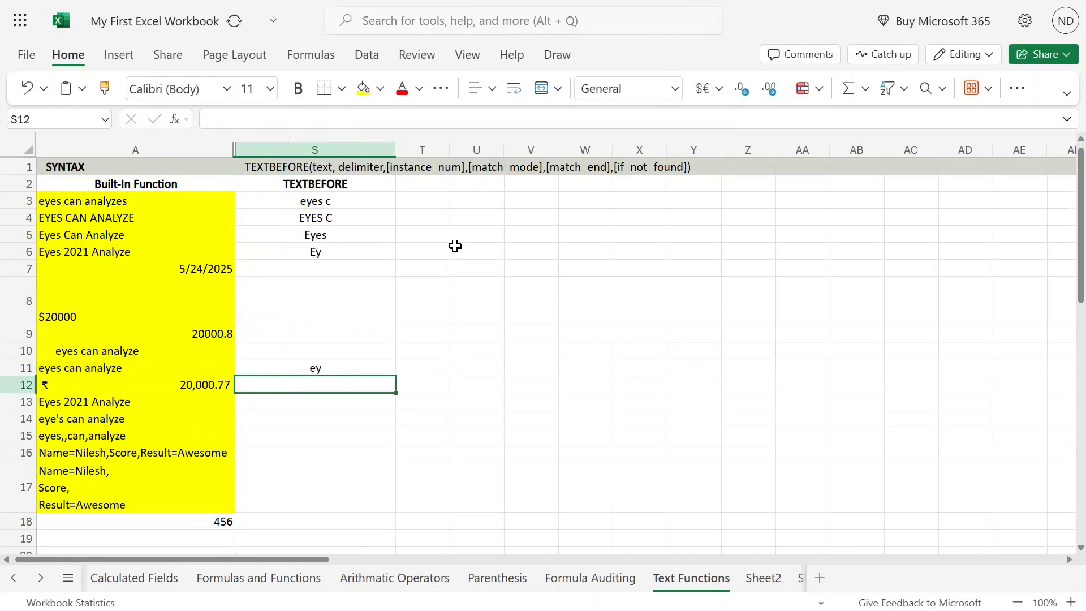
Step: Examine where the letter "e" occurs in the A11 text without changing the cell
key(Left)
key(Up)
key(F2)
key(Left)
key(Left)
key(Left)
key(Left)
key(Left)
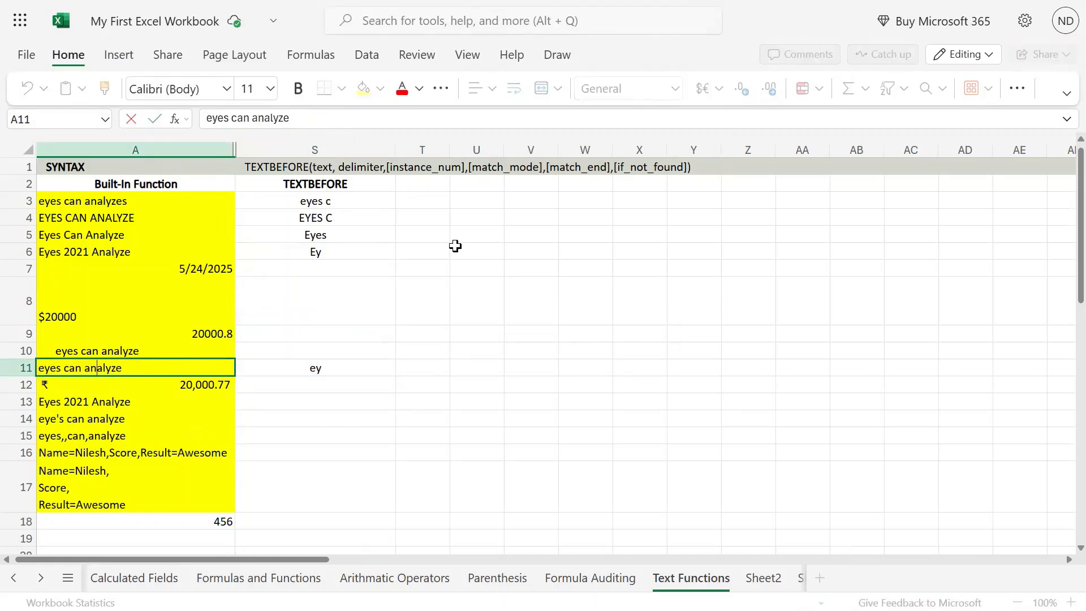
key(shift+Right)
key(shift+Right)
key(Right)
key(shift+Right)
key(Return)
Step: Set the instance number in the S11 formula to 3, giving =TEXTBEFORE(A11,"e",3)
key(Up)
key(Right)
key(F2)
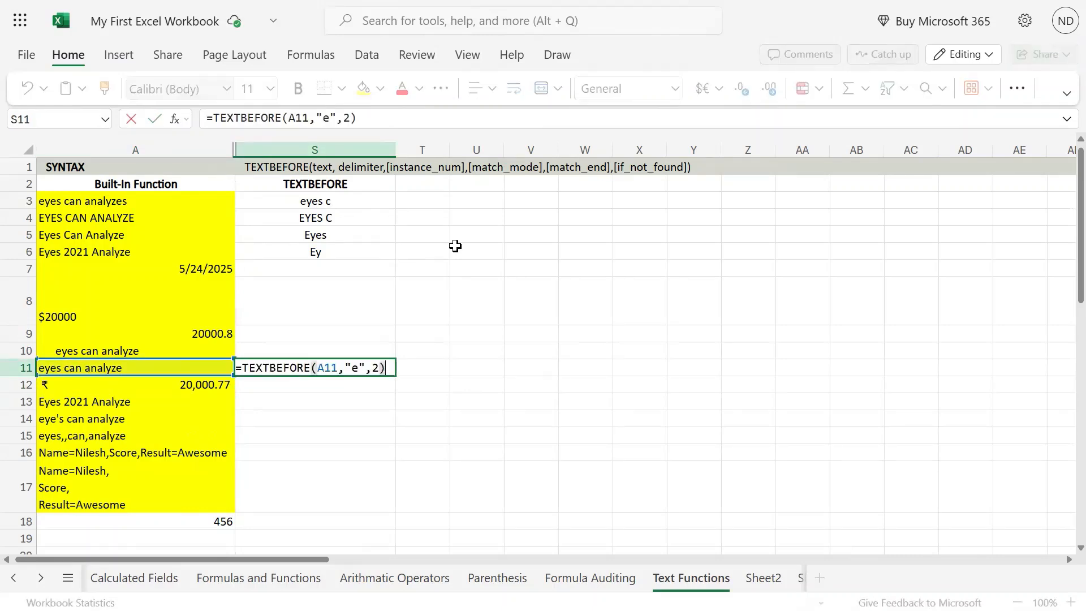
key(Left)
key(BackSpace)
text(3)
key(Return)
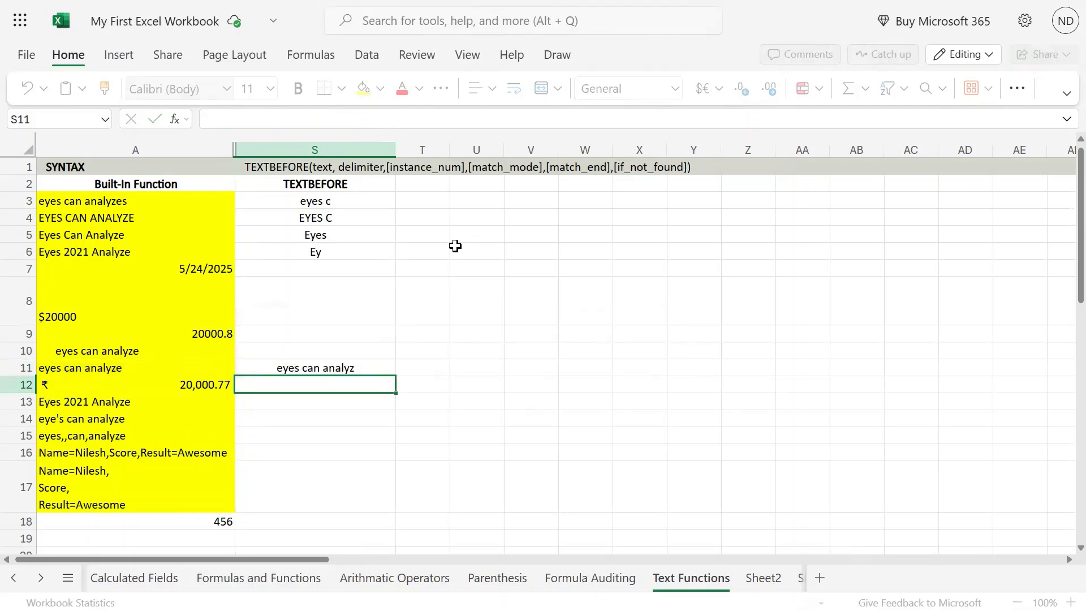
Step: Highlight the part of the A11 text before the third "e" to check it against the S11 result
key(Up)
key(Left)
key(F2)
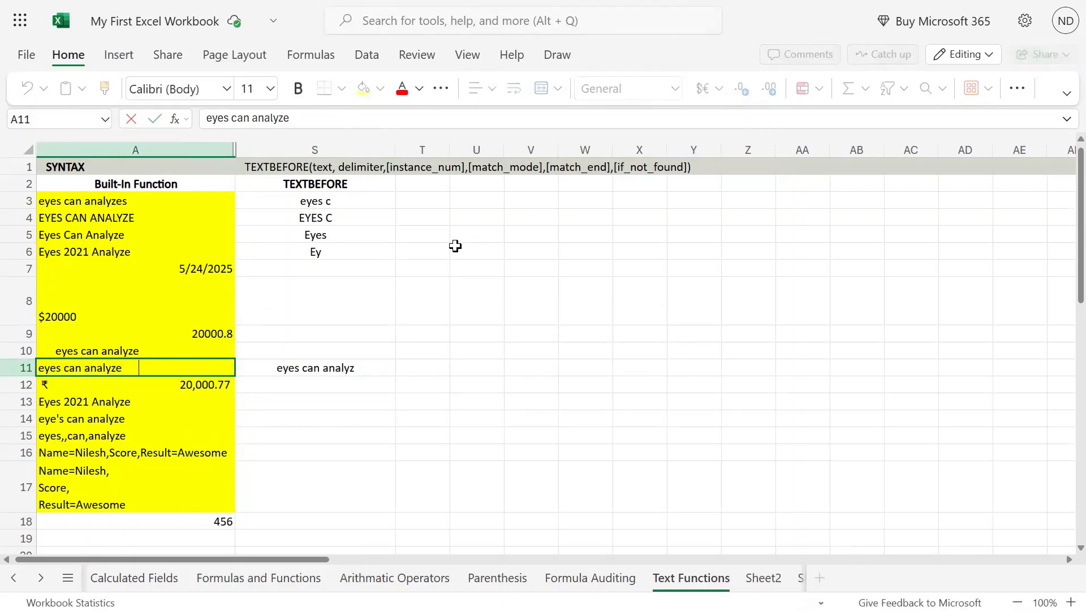
key(shift+Left)
key(shift+Left)
key(shift+Left)
key(shift+Left)
key(shift+Left)
key(shift+Left)
key(shift+Left)
key(shift+Left)
key(shift+Left)
key(shift+Left)
key(shift+Left)
key(shift+Left)
key(shift+Left)
key(shift+Left)
key(shift+Left)
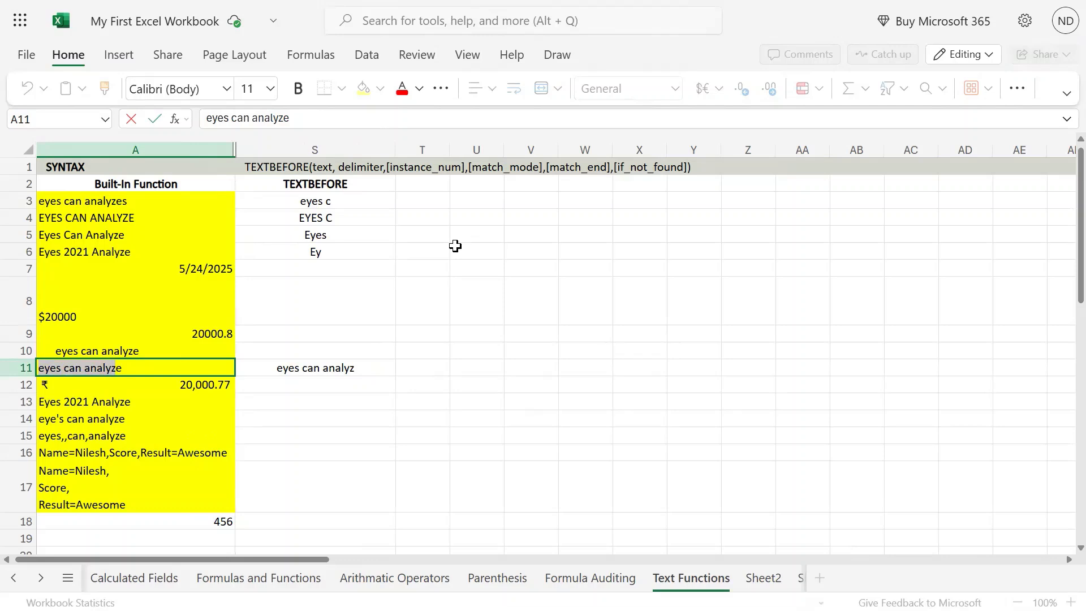
key(Return)
Step: Set the instance number in the S11 formula to 4, giving =TEXTBEFORE(A11,"e",4)
key(Up)
key(Right)
key(F2)
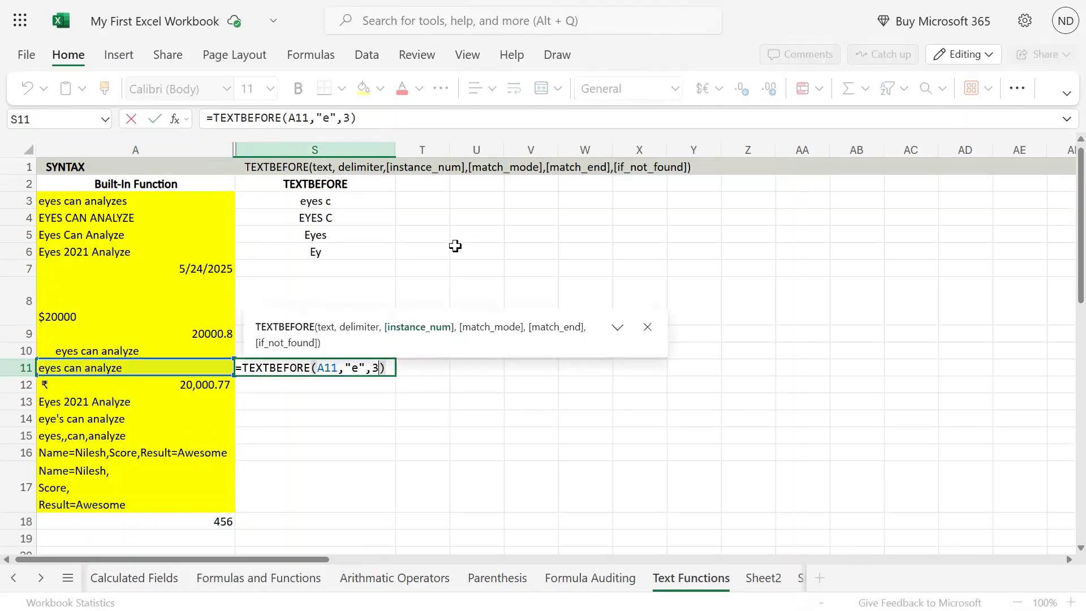
text(4)
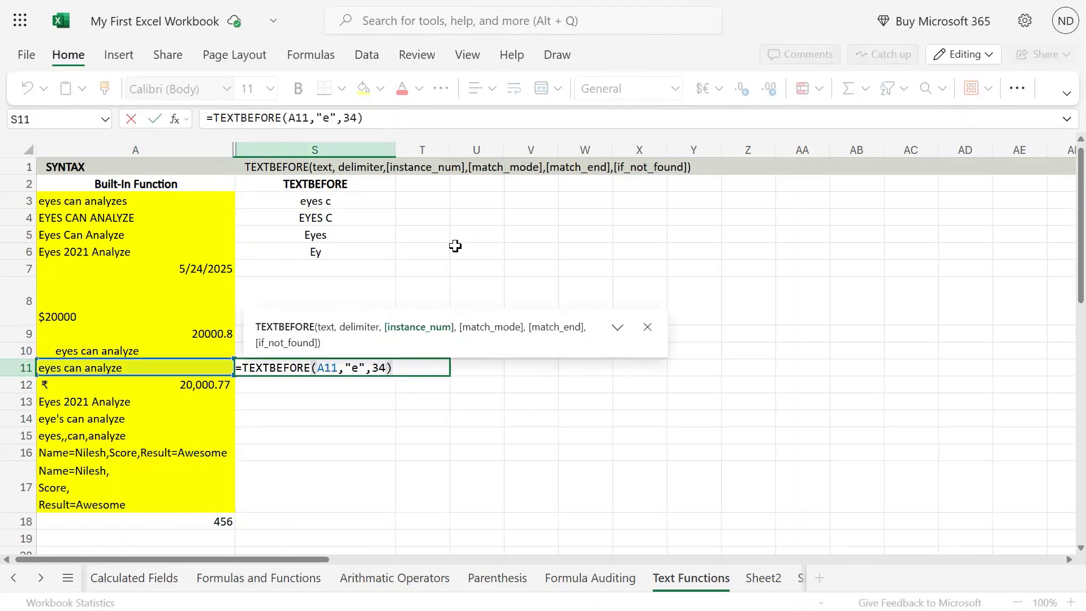
key(BackSpace)
key(BackSpace)
text(4)
key(Return)
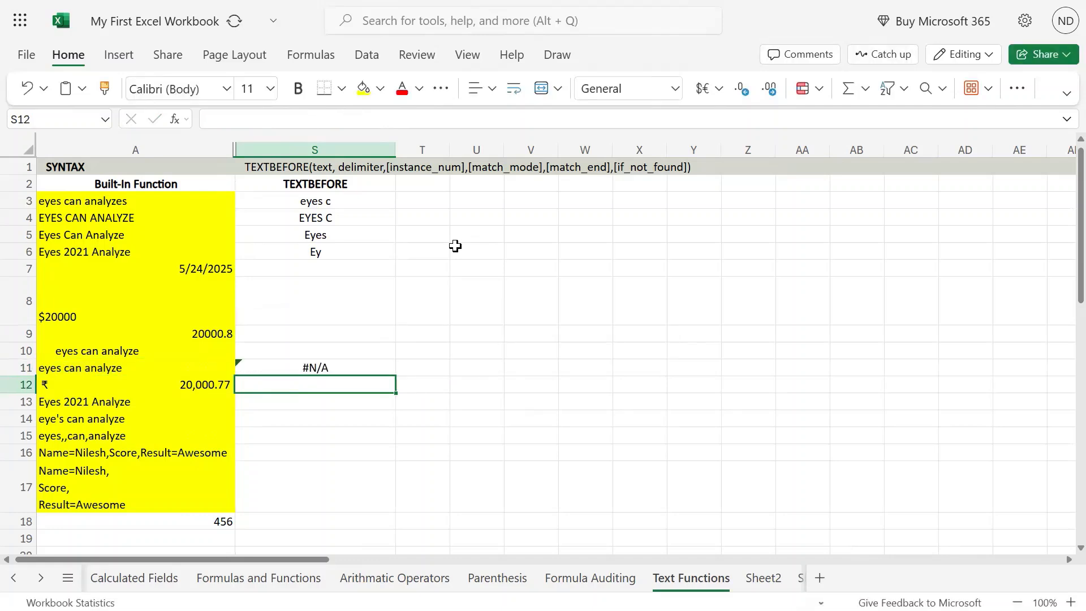
Step: Compare the A11 text with the instance number argument in the S11 TEXTBEFORE formula, leaving the formula as it is
key(Up)
key(Left)
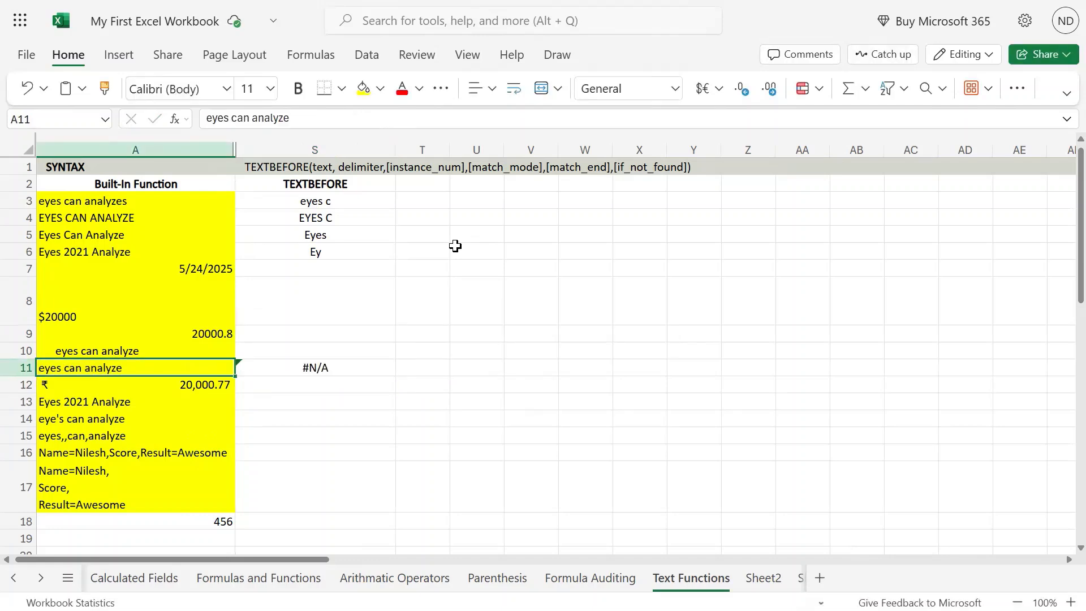
key(Right)
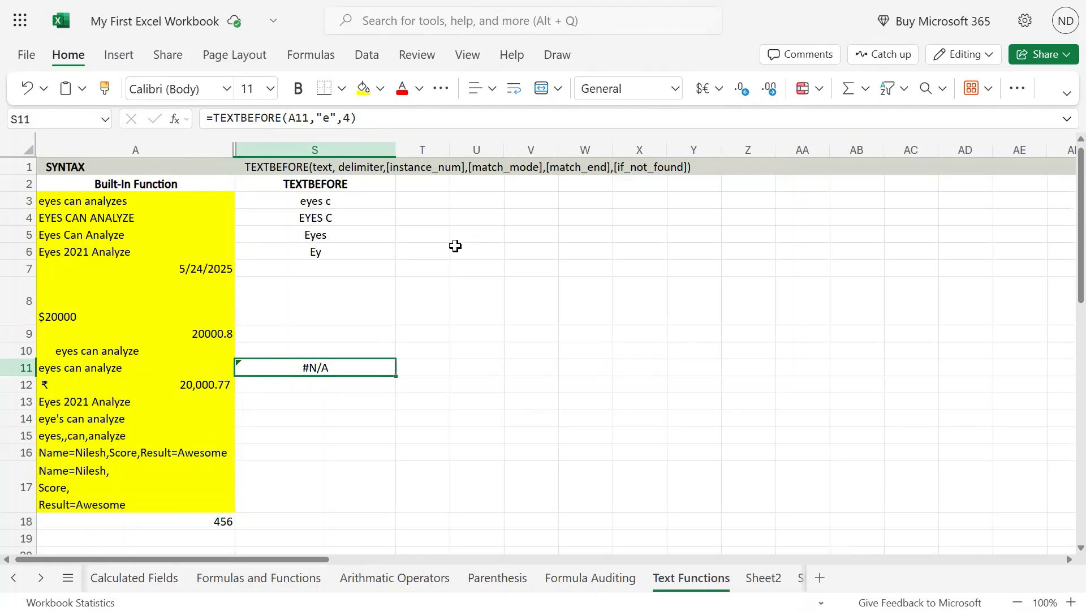
key(F2)
key(Left)
key(Left)
key(Left)
key(Left)
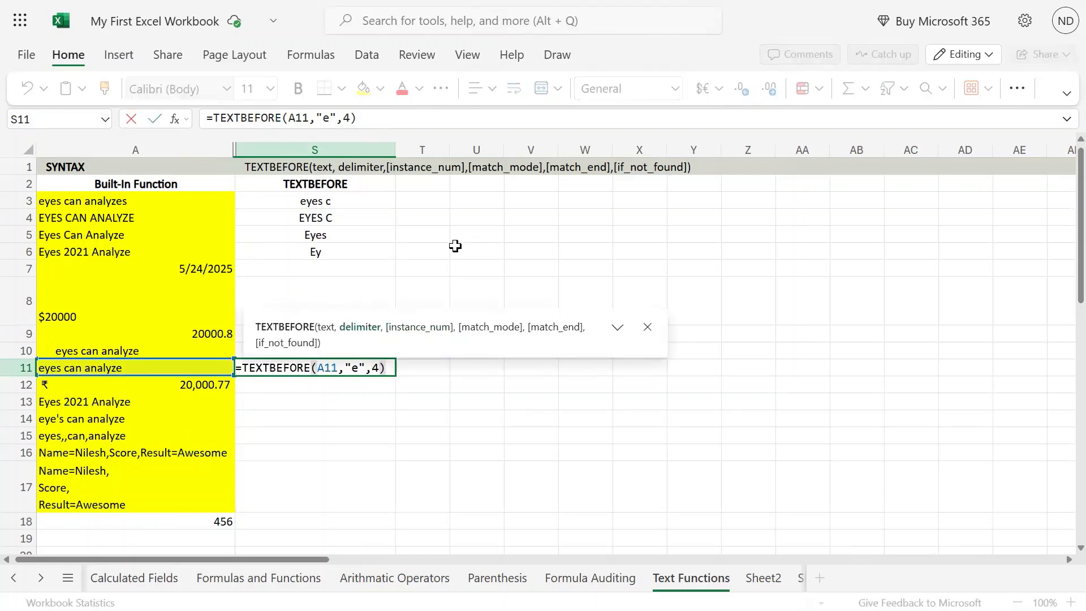
key(shift+Left)
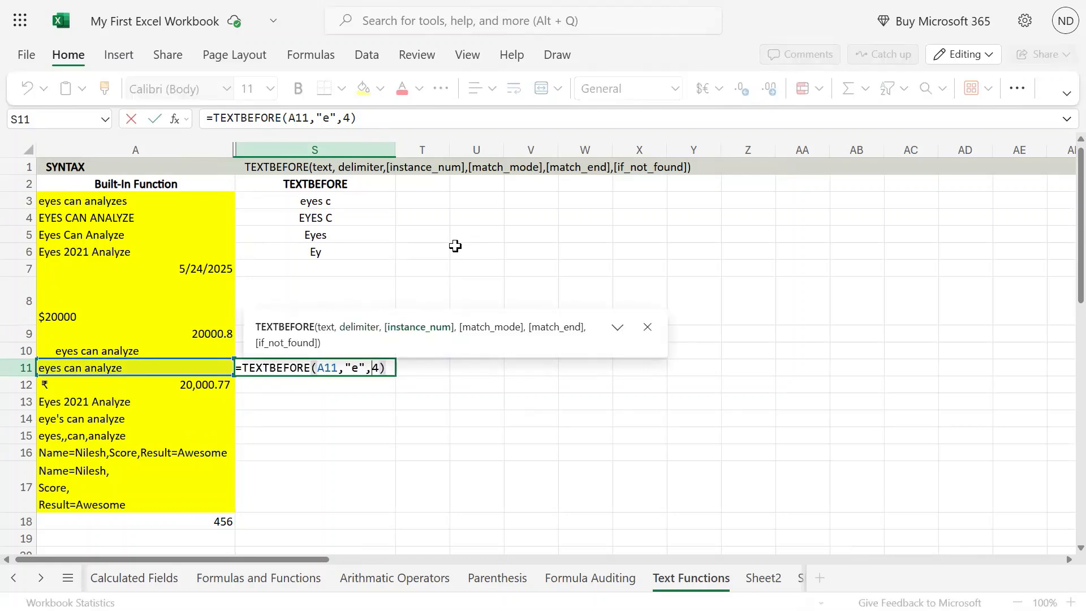
key(Return)
Step: Delete extra trailing spaces in A11 and highlight the remaining text back to its first letter to review each "e"
key(Up)
key(Left)
key(F2)
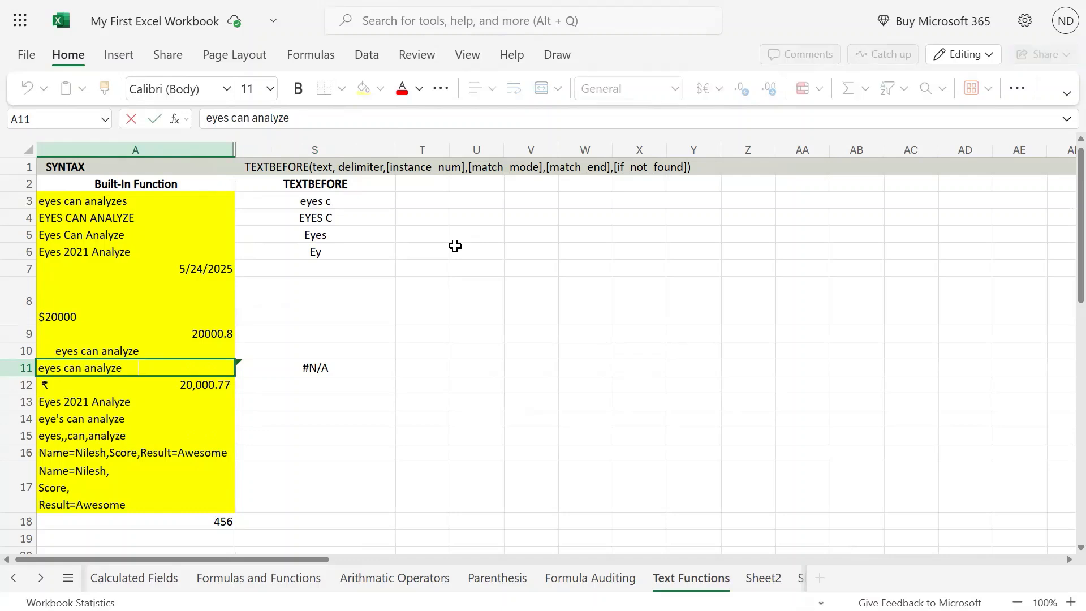
key(BackSpace)
key(BackSpace)
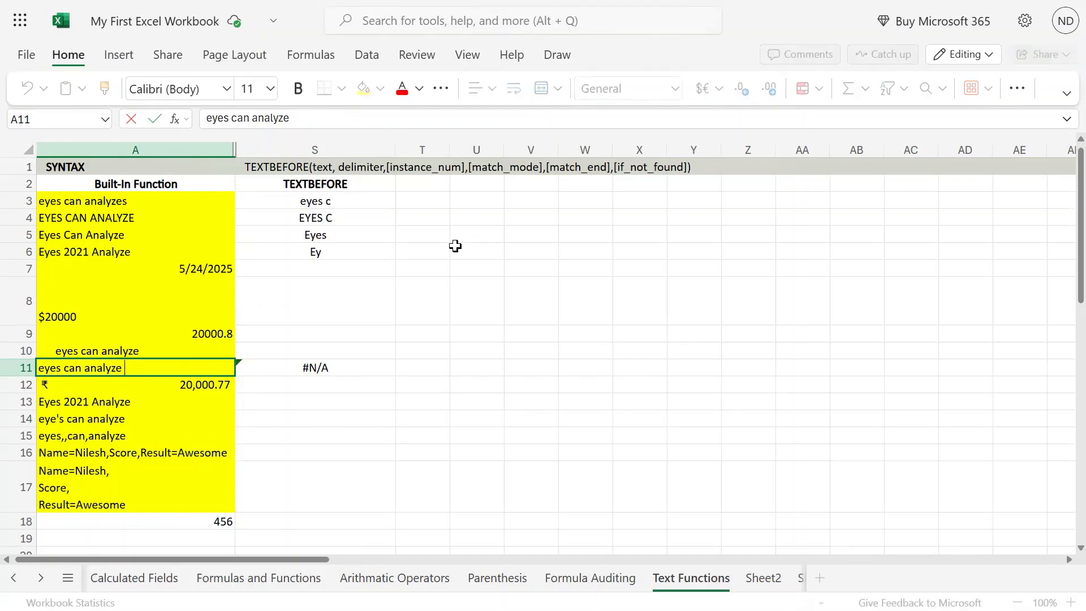
key(shift+Left)
key(shift+Left)
key(shift+Left)
key(shift+Left)
key(shift+Left)
key(shift+Left)
key(shift+Left)
key(shift+Left)
key(shift+Left)
key(shift+Left)
key(shift+Left)
key(shift+Left)
key(shift+Left)
key(shift+Left)
key(shift+Left)
key(shift+Left)
key(shift+Left)
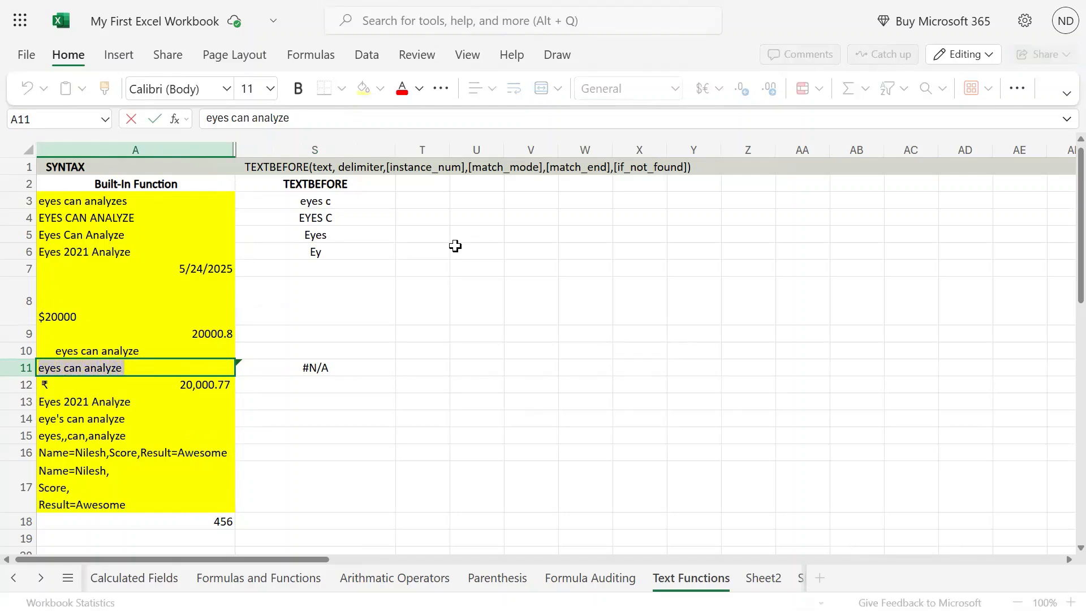
key(Right)
key(Return)
key(Up)
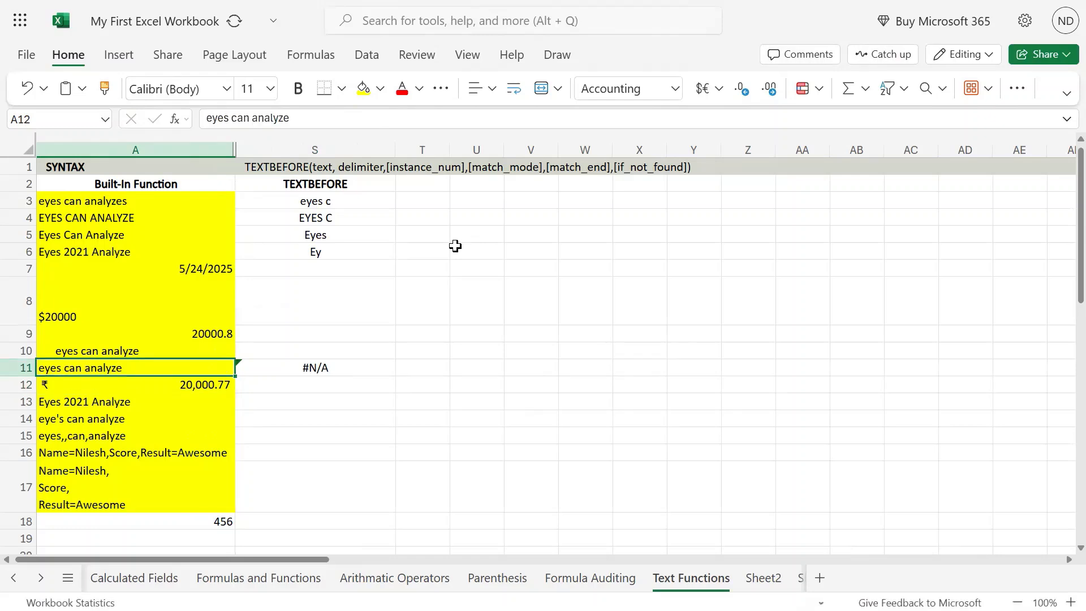
Step: Inspect the arguments of the TEXTBEFORE formula in S11 without changing it
key(Right)
key(F2)
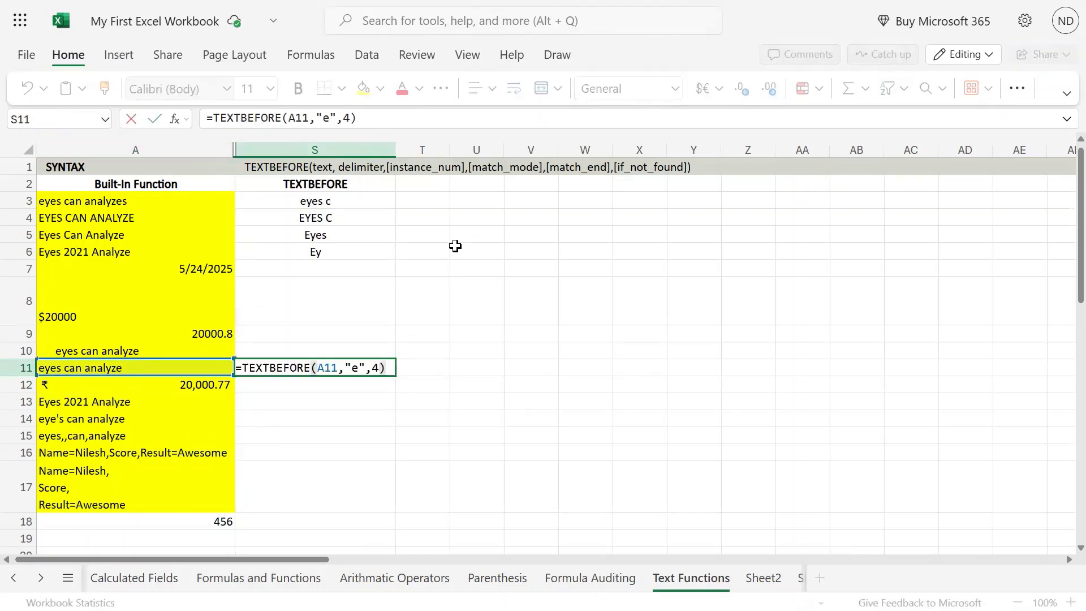
key(ctrl+Return)
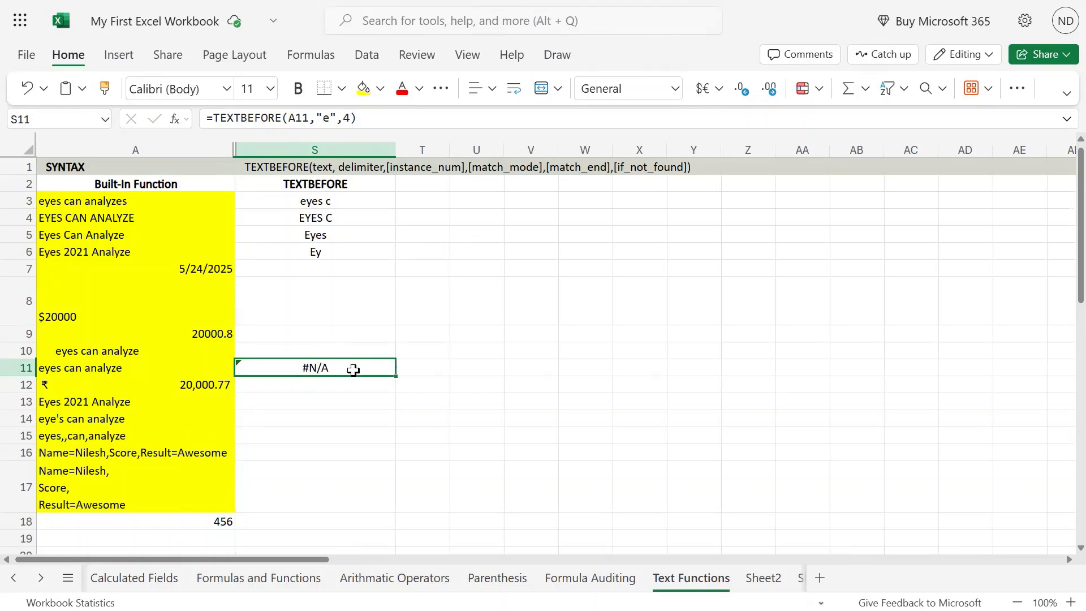
double_click(355, 370)
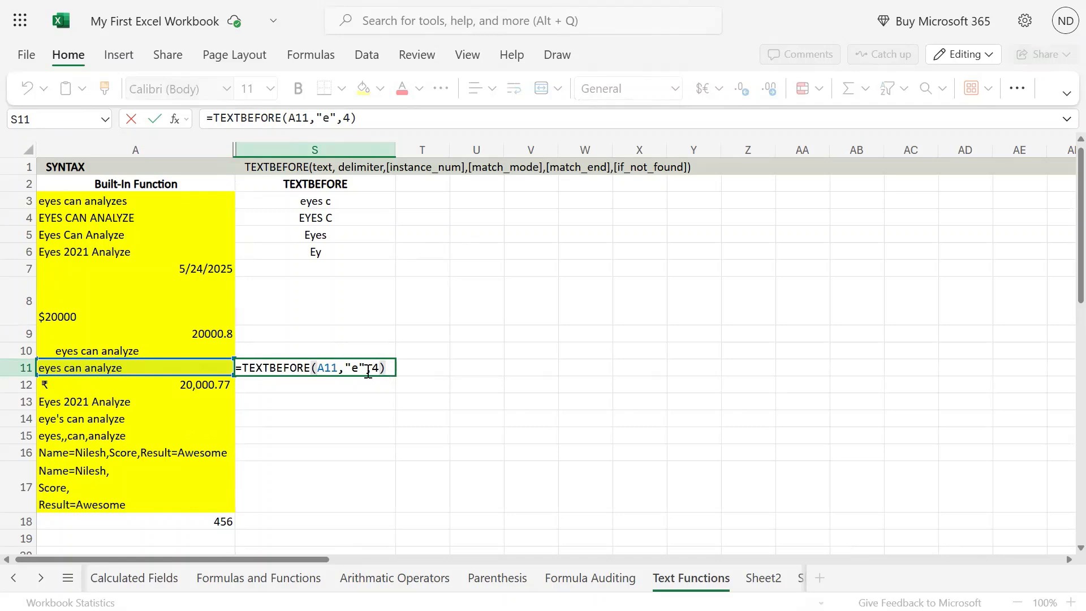
key(ctrl+Return)
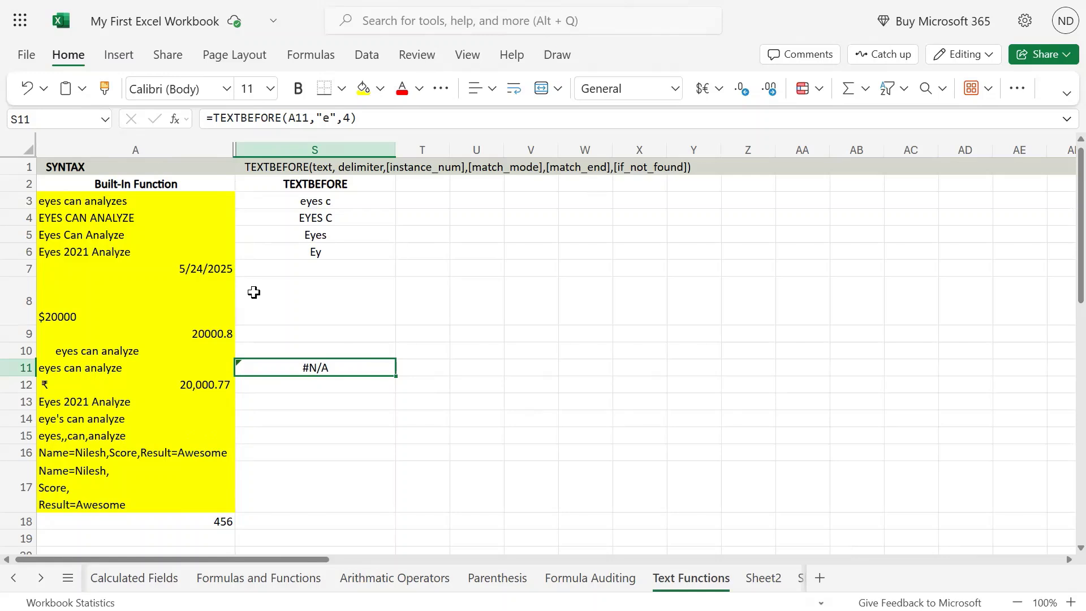
Step: Copy the TEXTBEFORE formula from S6 into S14
click(340, 251)
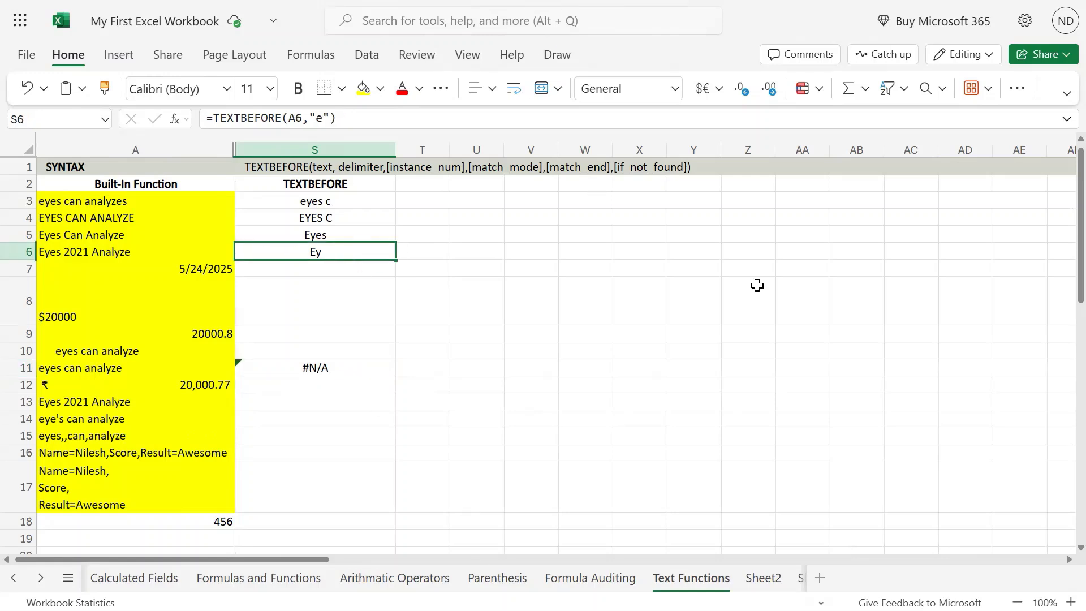
key(F2)
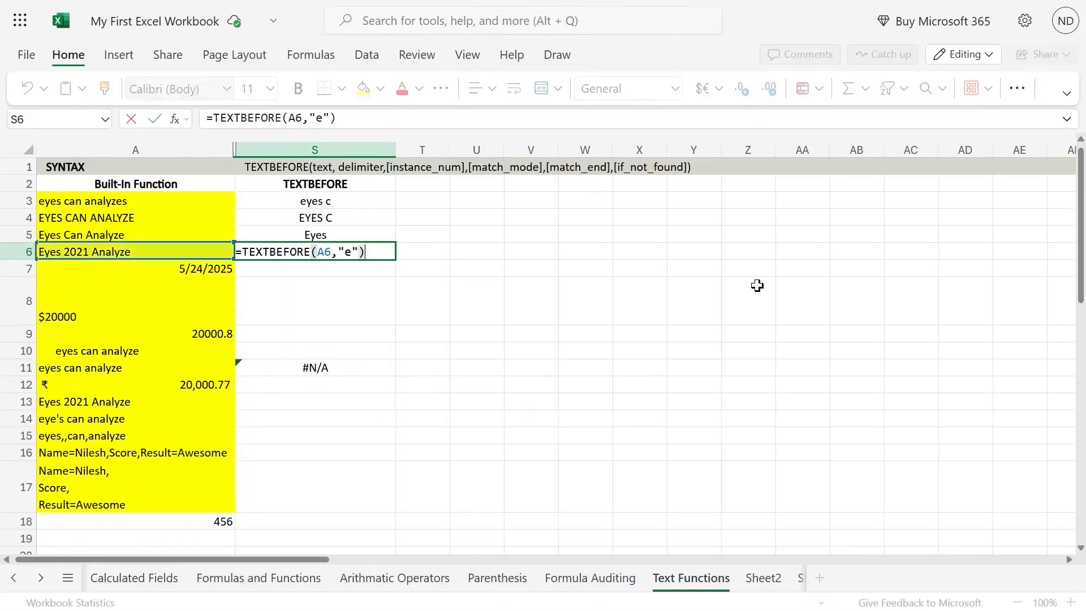
key(Escape)
key(ctrl+c)
key(Down)
key(Down)
key(Down)
key(Down)
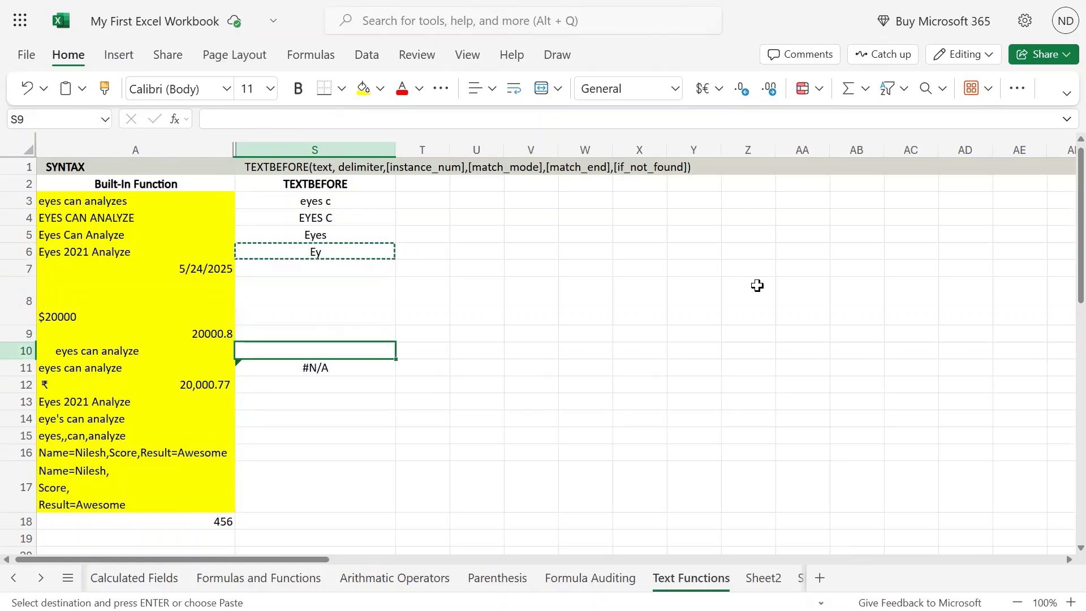
key(Down)
key(Down)
key(Down)
key(Down)
key(ctrl+v)
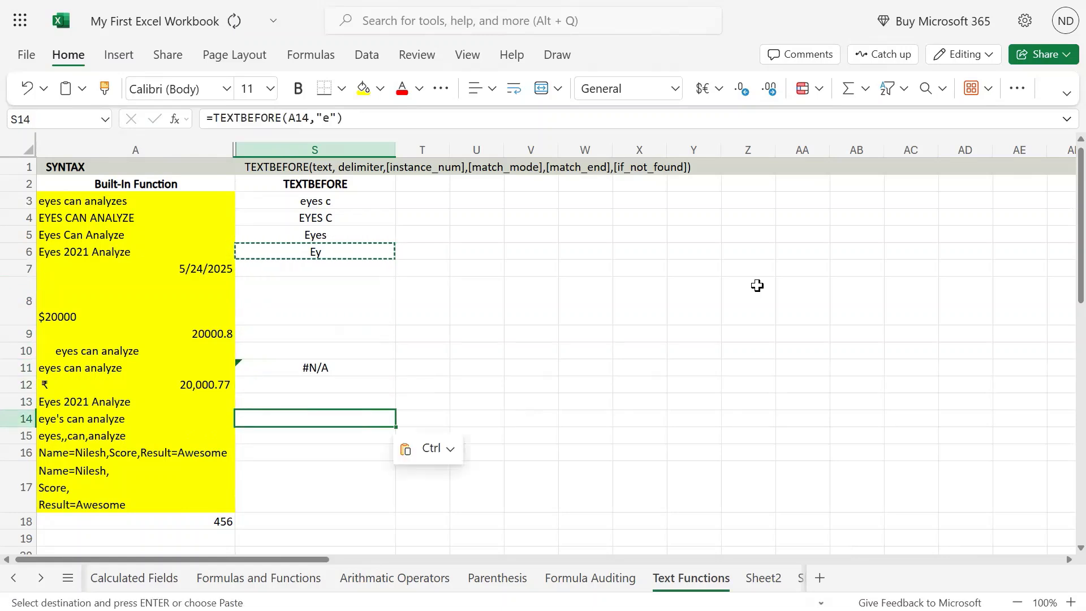
Step: Change the delimiter in the S14 formula to "x", giving =TEXTBEFORE(A14,"x")
key(F2)
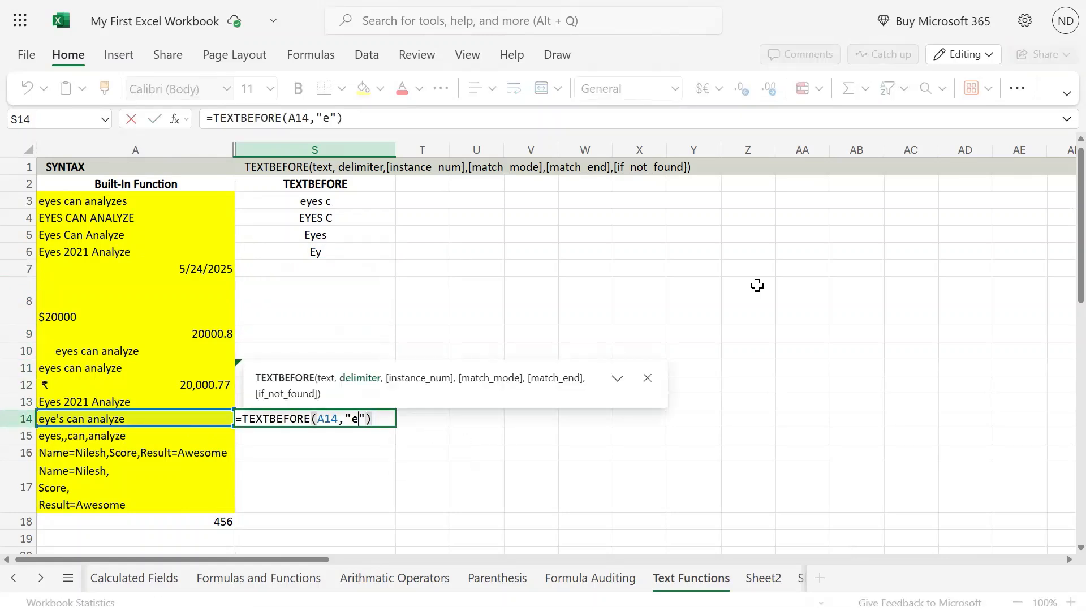
key(BackSpace)
text(x)
key(Return)
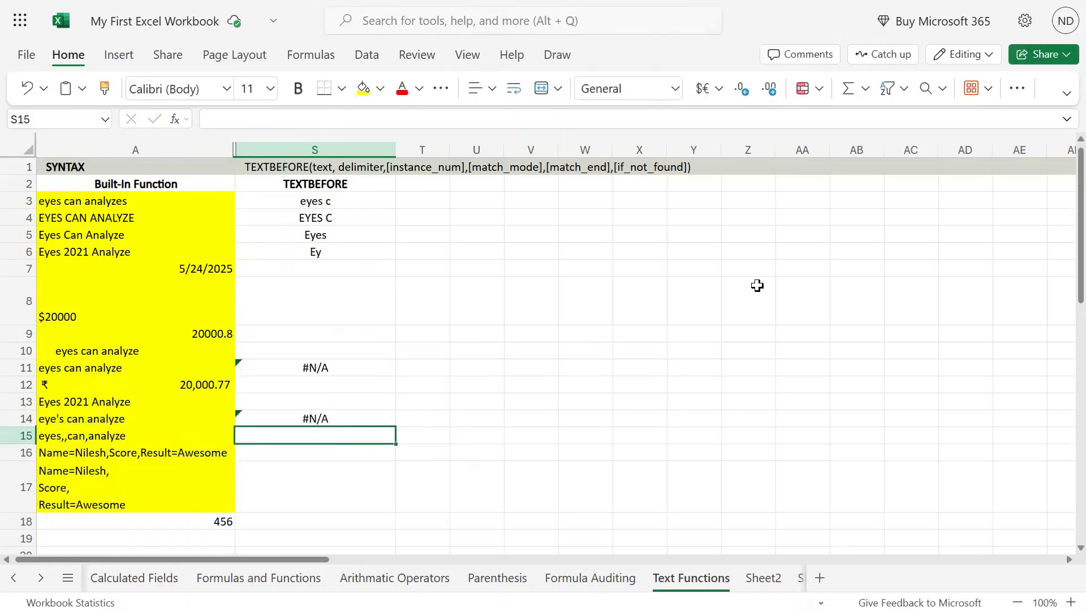
Step: Add "Delimiter Not Available" as the if_not_found argument in S14, giving =TEXTBEFORE(A14,"x",,,,"Delimiter Not Available")
key(Up)
key(F2)
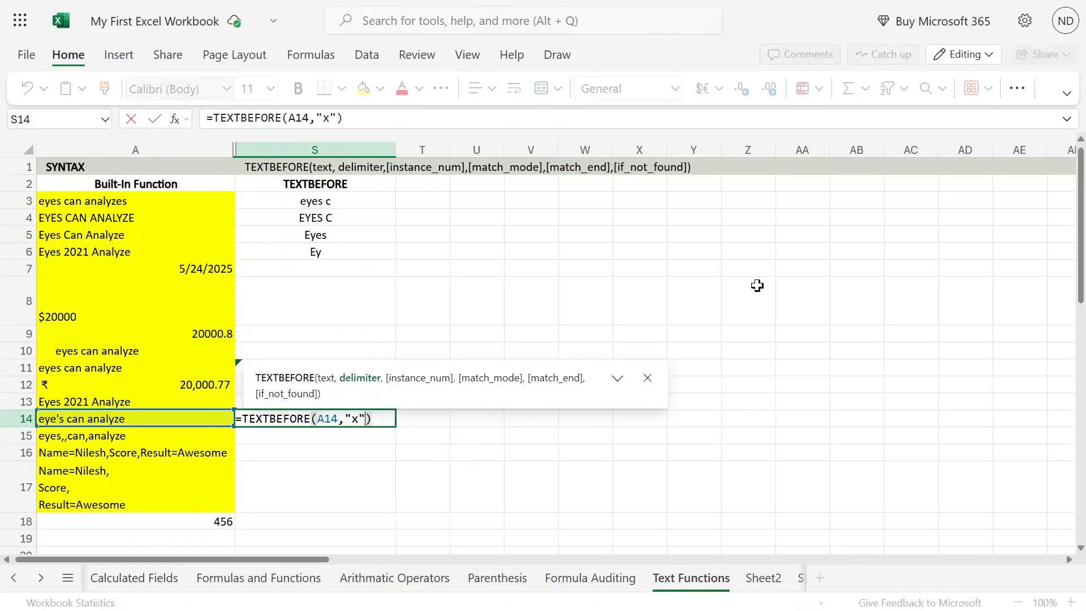
text(,)
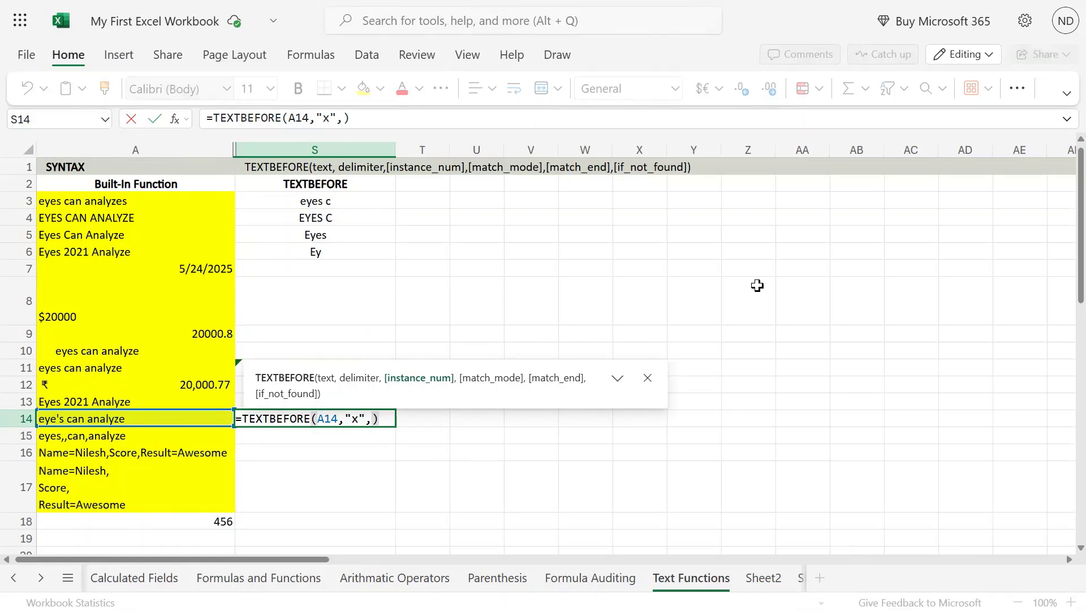
text(,)
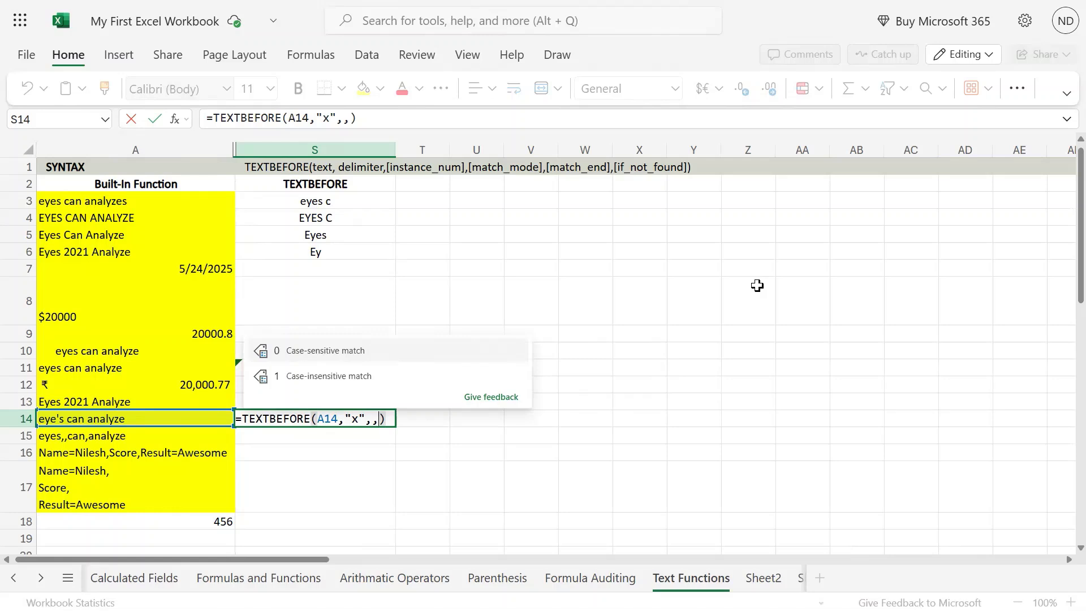
text(,)
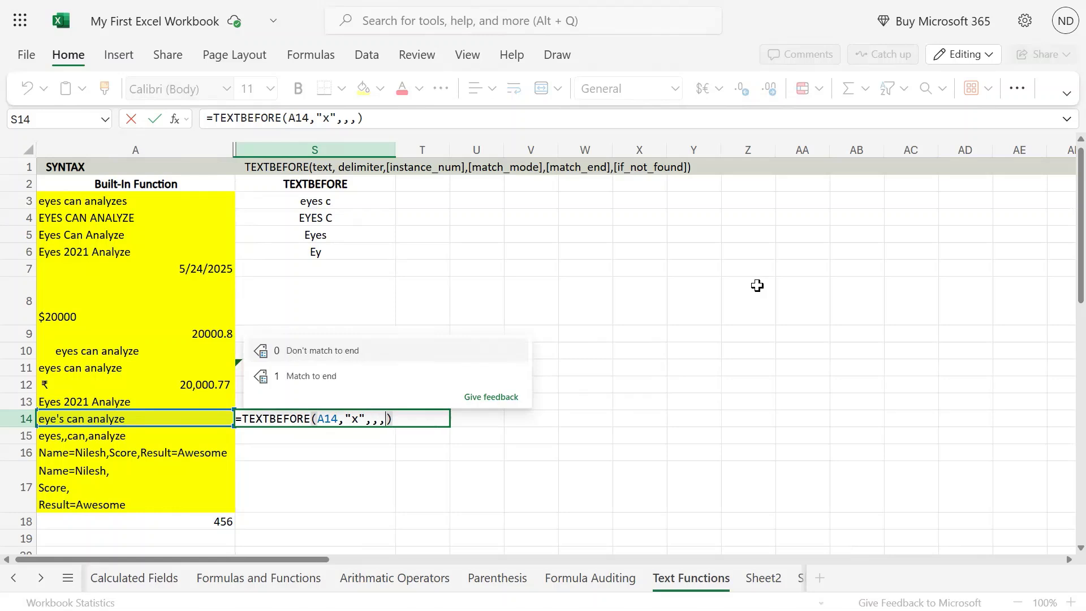
text(,)
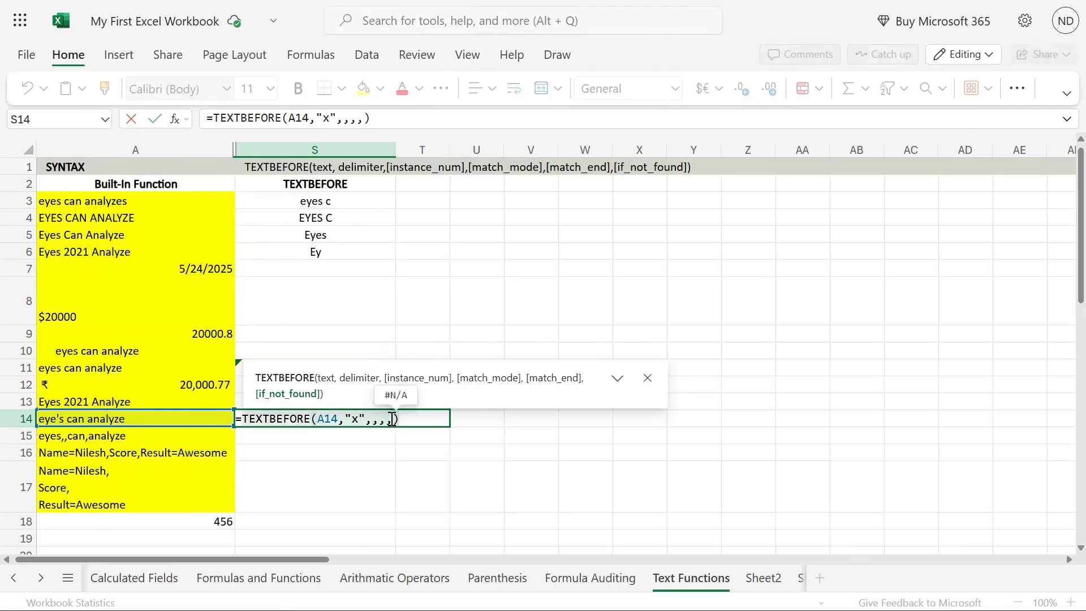
text(")
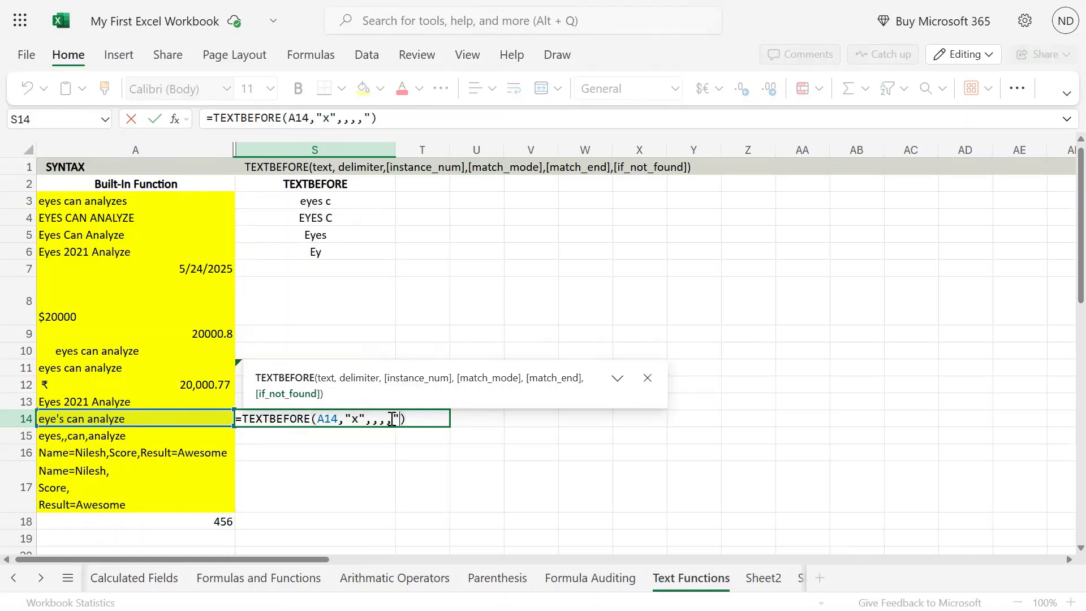
text(Delimite)
text(r NOt)
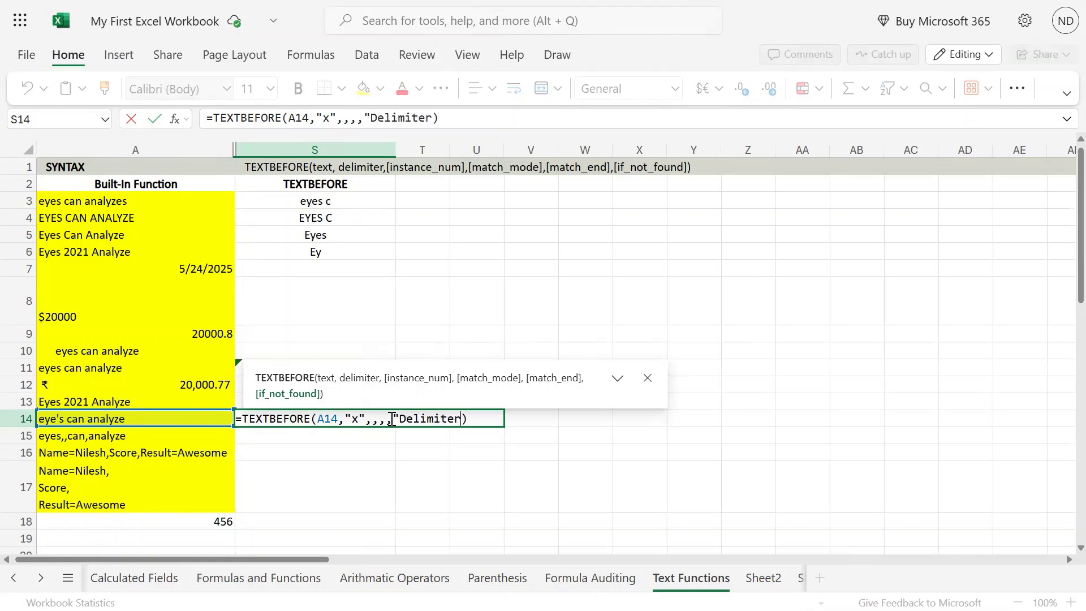
key(BackSpace)
key(BackSpace)
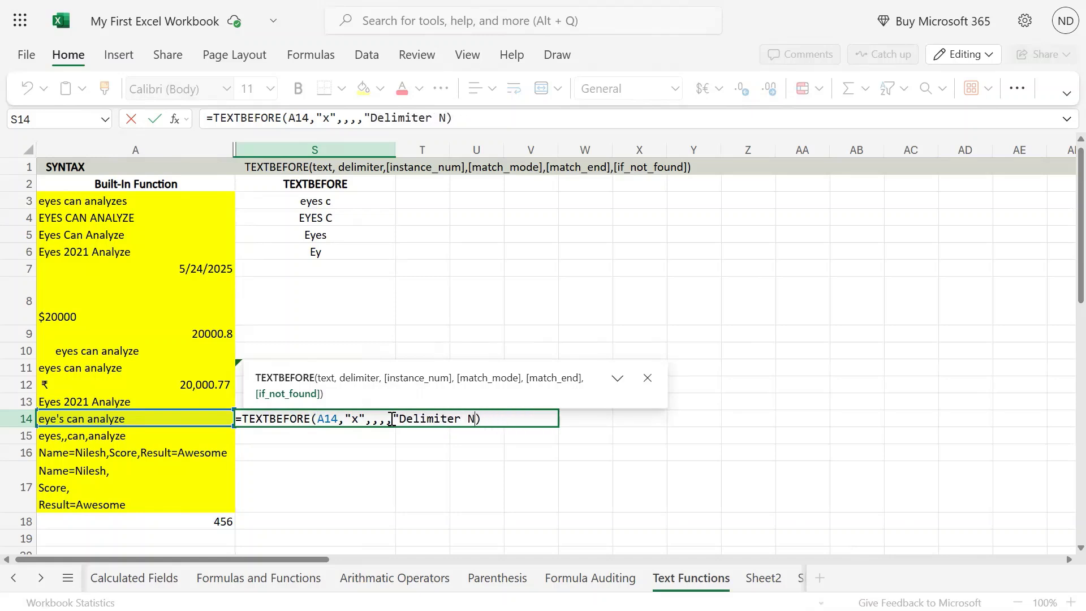
text(ot Available)
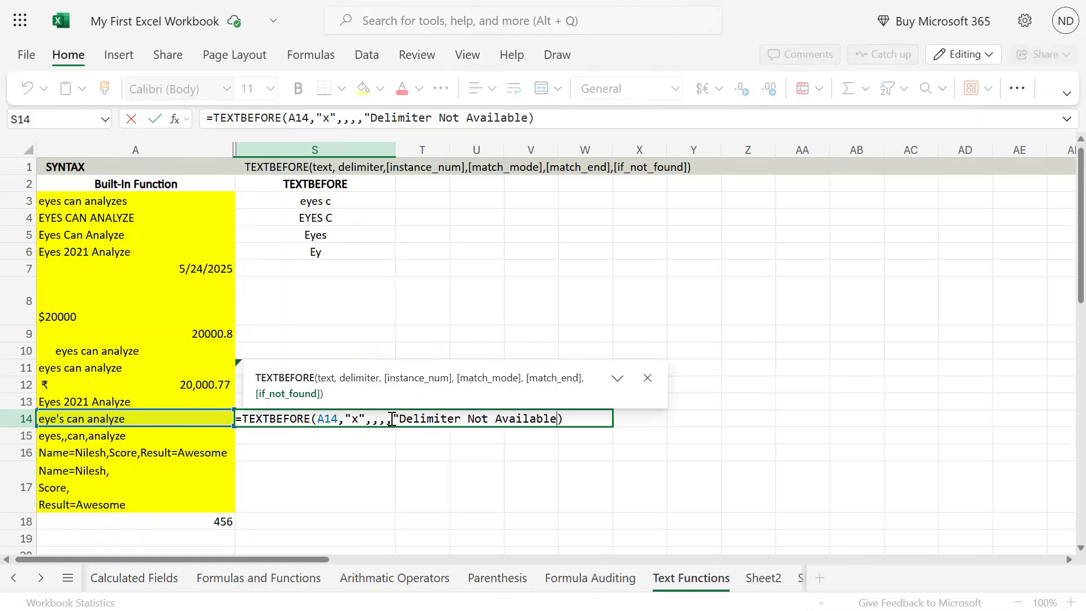
text("))
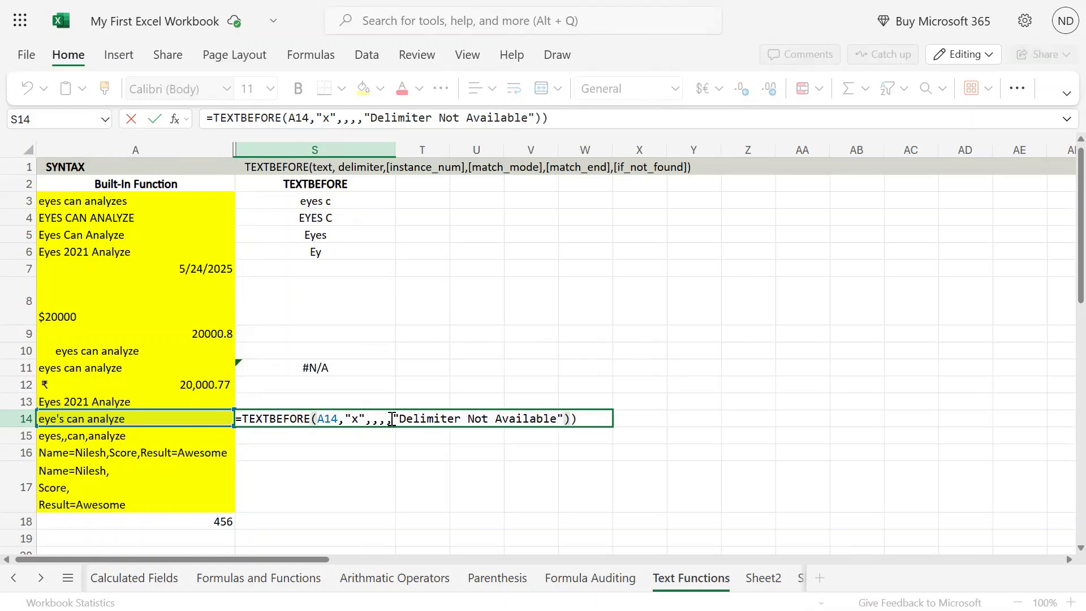
key(BackSpace)
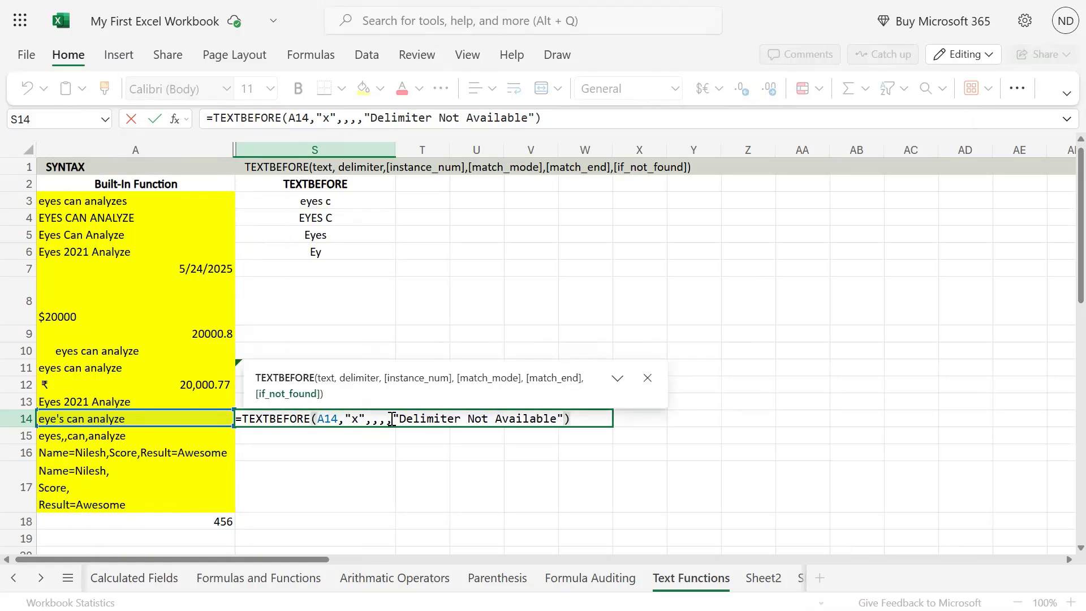
key(Return)
Step: Review the "x" delimiter in the S14 formula and highlight its if_not_found text, keeping the formula as it is
click(389, 417)
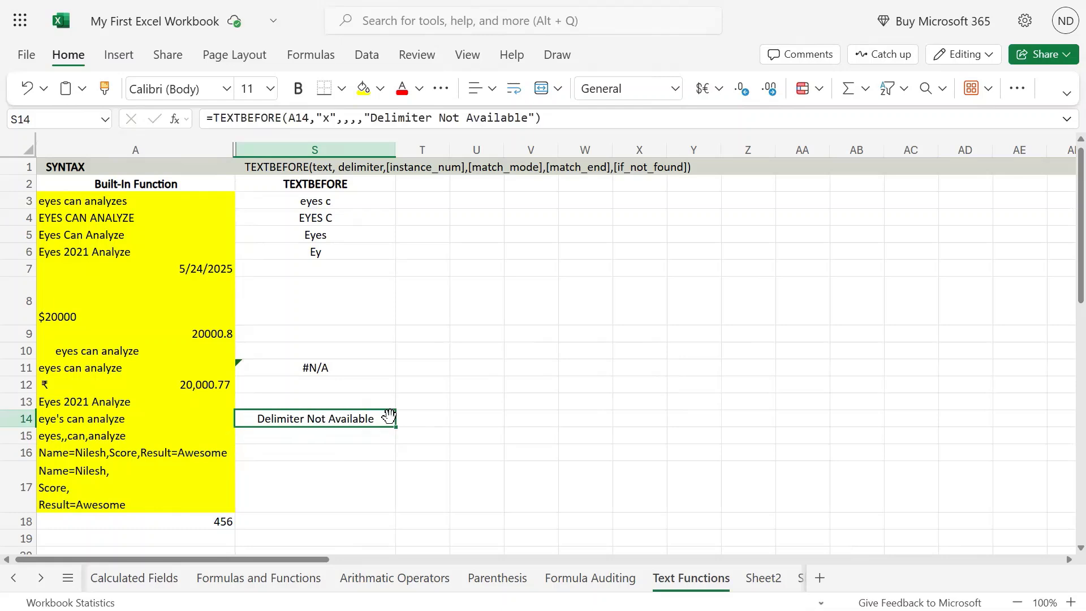
double_click(389, 417)
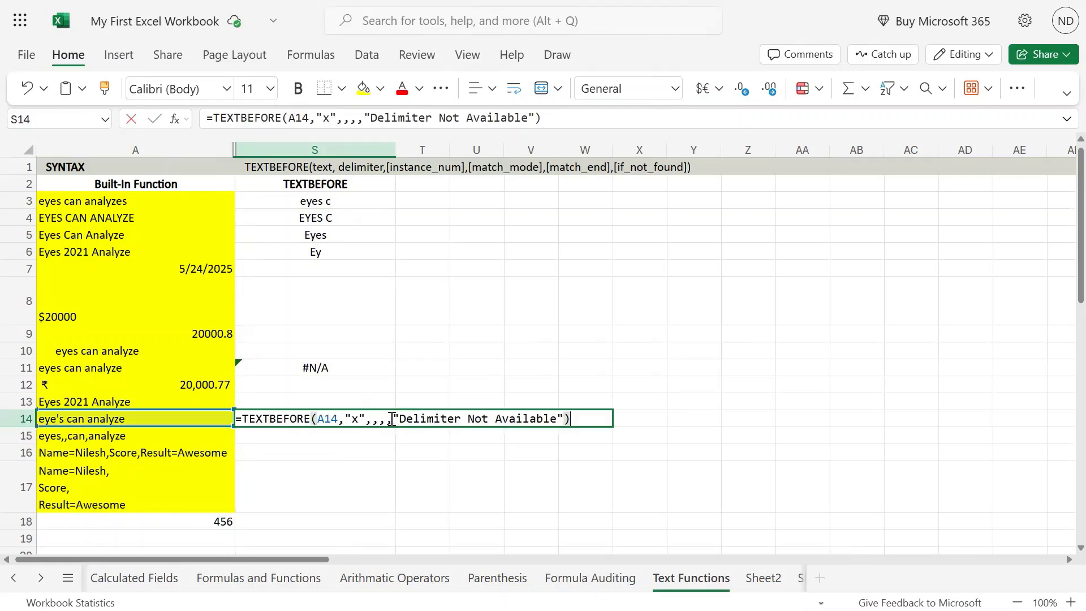
key(Left)
key(Left)
key(Left)
key(Left)
key(Left)
key(Left)
key(Left)
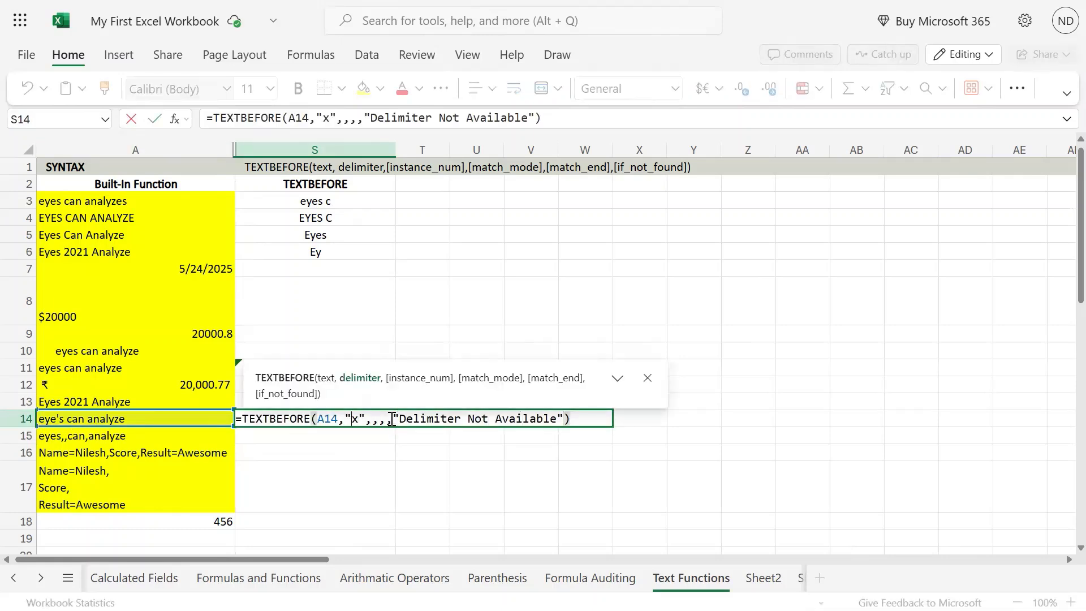
key(shift+Left)
key(Right)
key(Right)
key(Right)
key(Right)
key(Right)
key(Right)
key(Right)
key(Right)
key(Right)
key(Right)
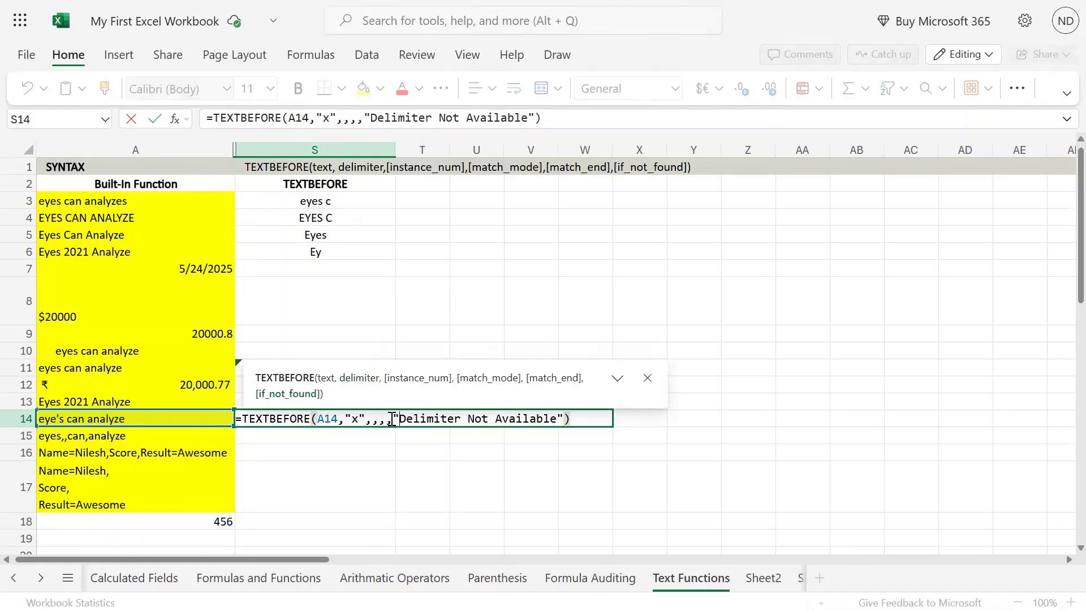
key(ctrl+shift+Right)
key(ctrl+shift+Right)
key(ctrl+shift+Right)
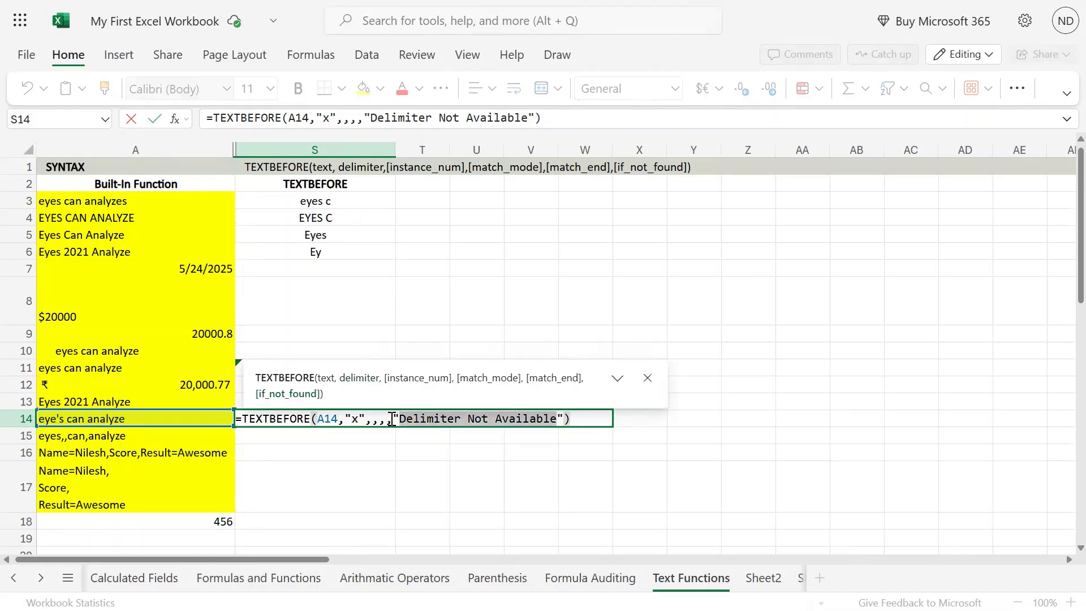
key(Return)
click(390, 416)
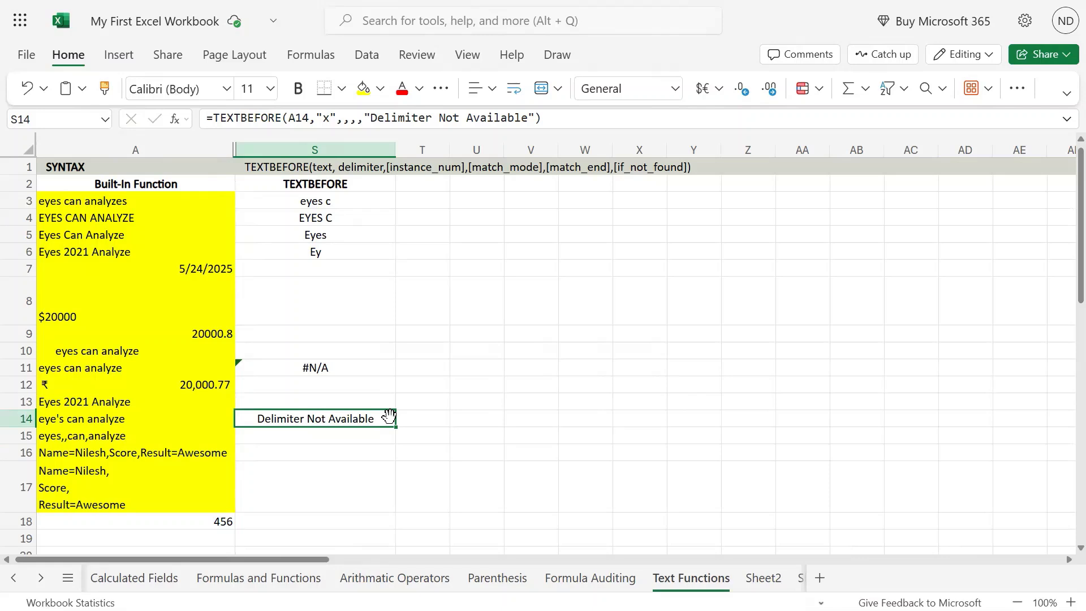
Step: Highlight the if_not_found argument in the S1 syntax text without changing the cell
click(321, 169)
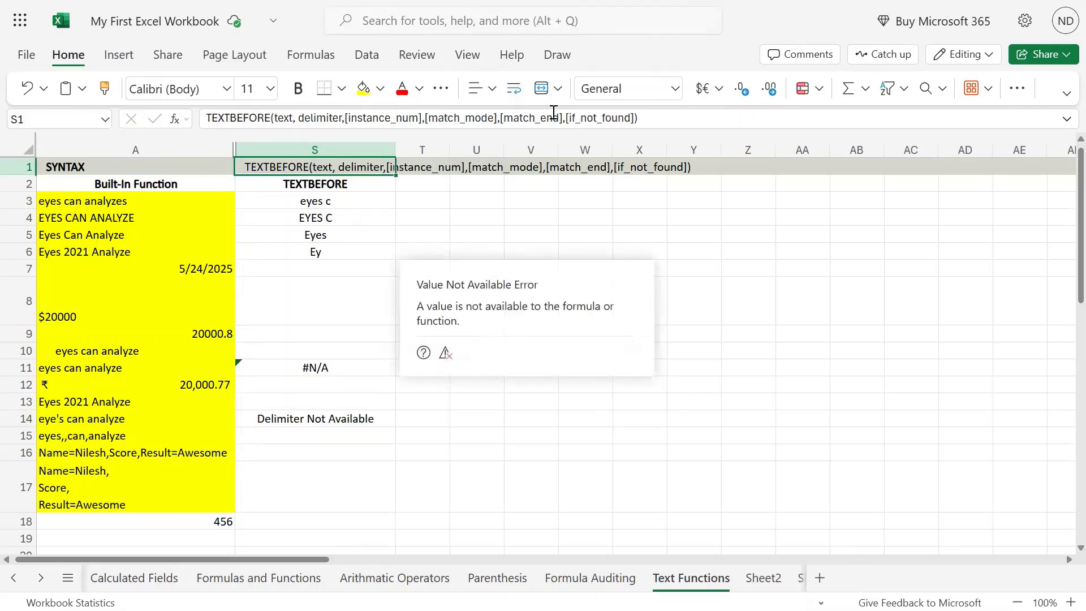
drag(567, 115, 637, 113)
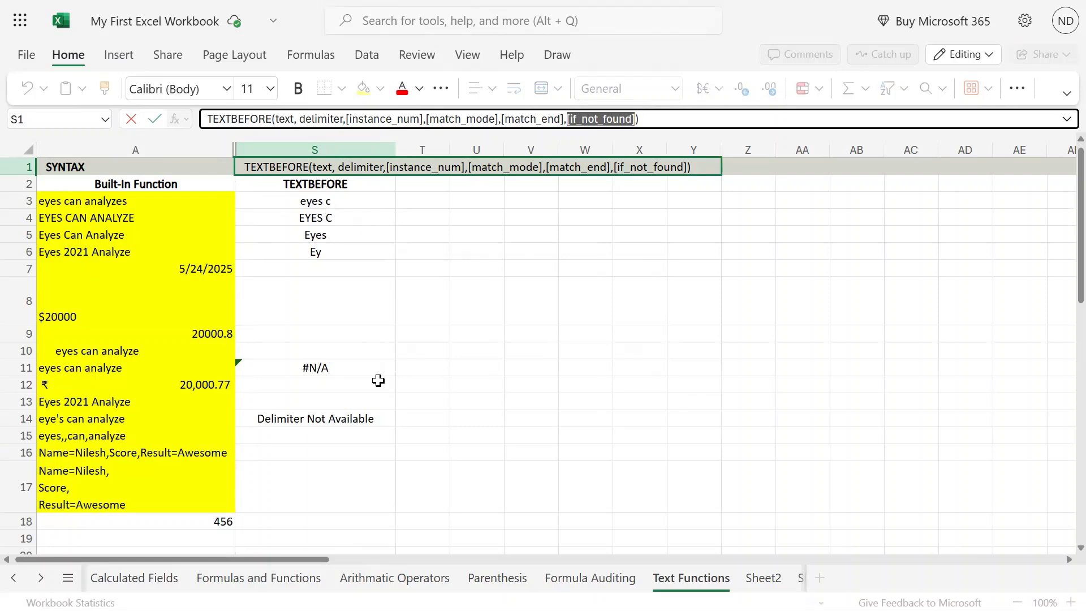
key(Escape)
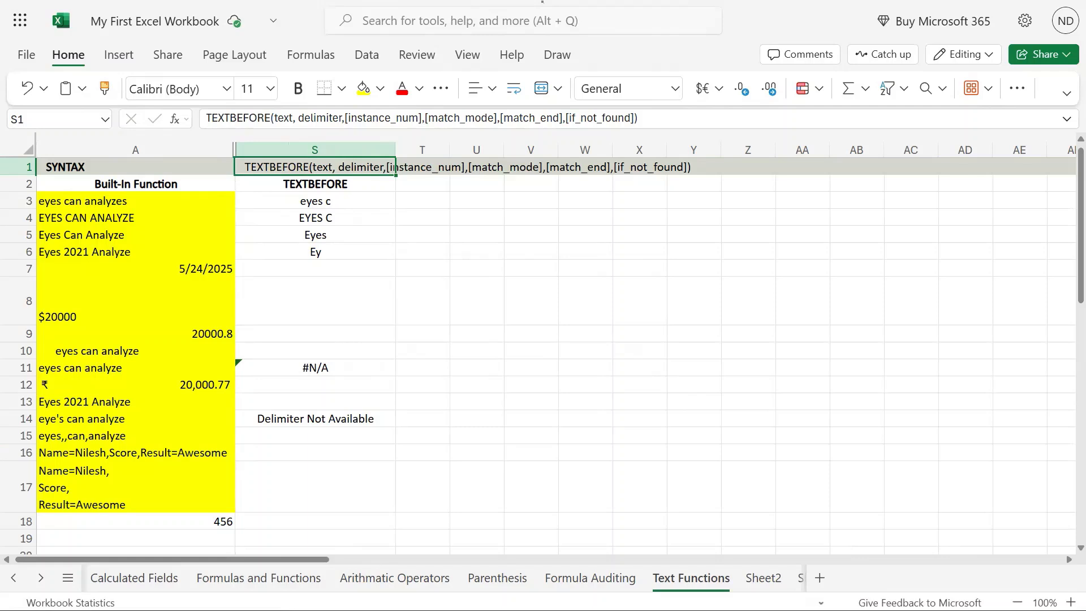